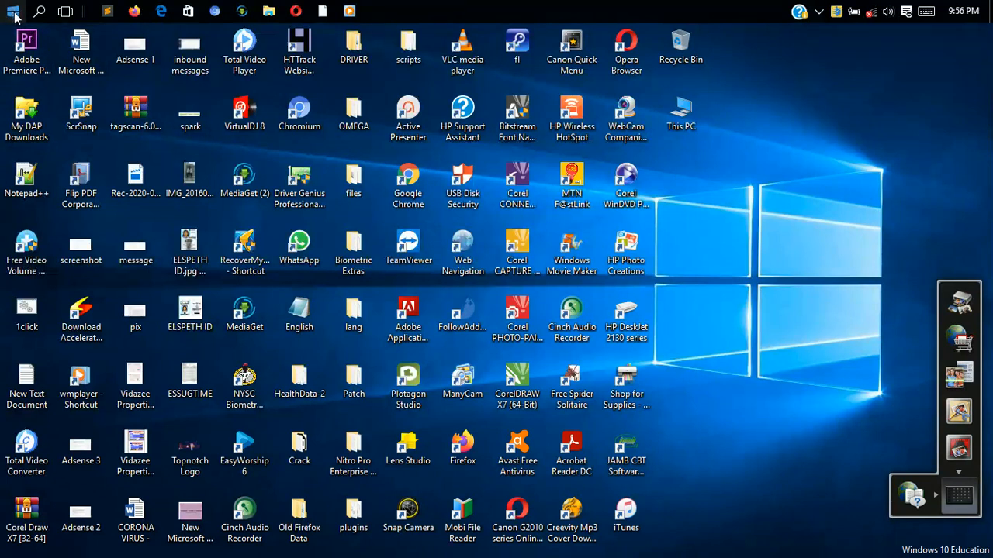
Open the list of installed programs and show the contents of the Microsoft Office folder
click(13, 12)
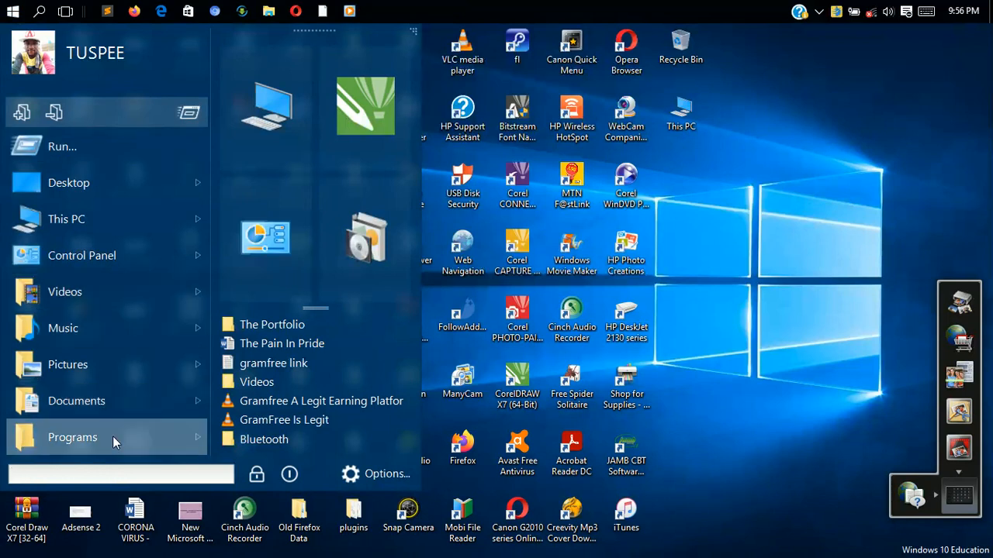
mouse_move(113, 437)
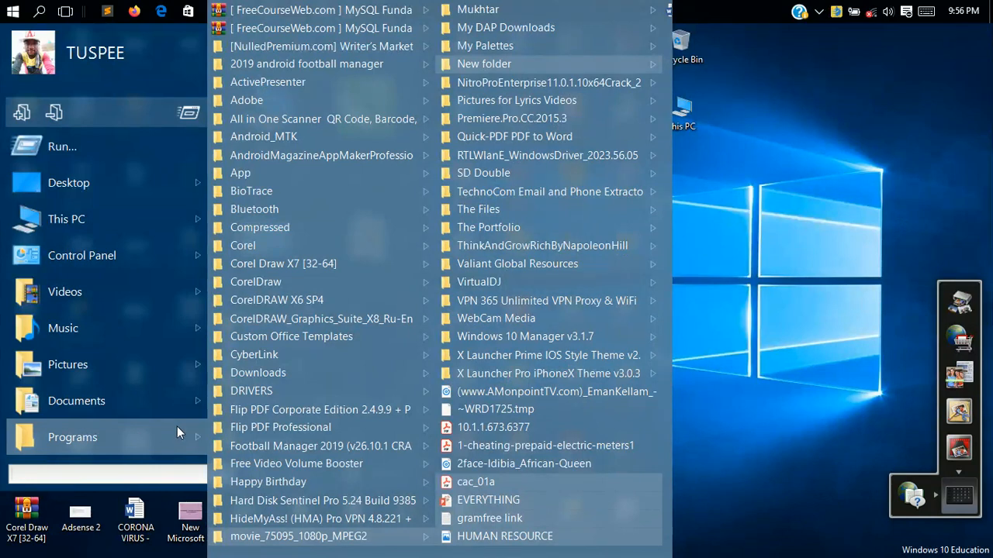
mouse_move(177, 427)
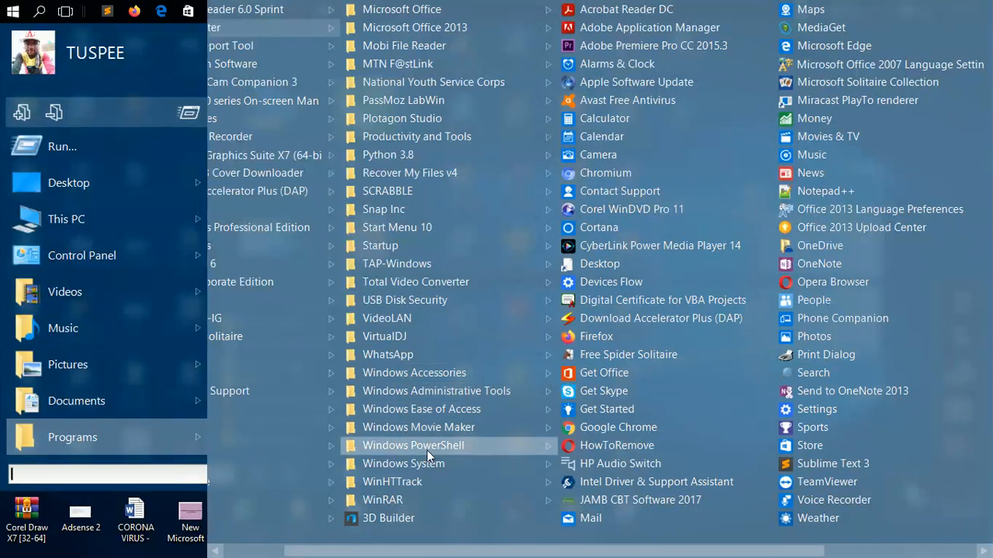
mouse_move(474, 365)
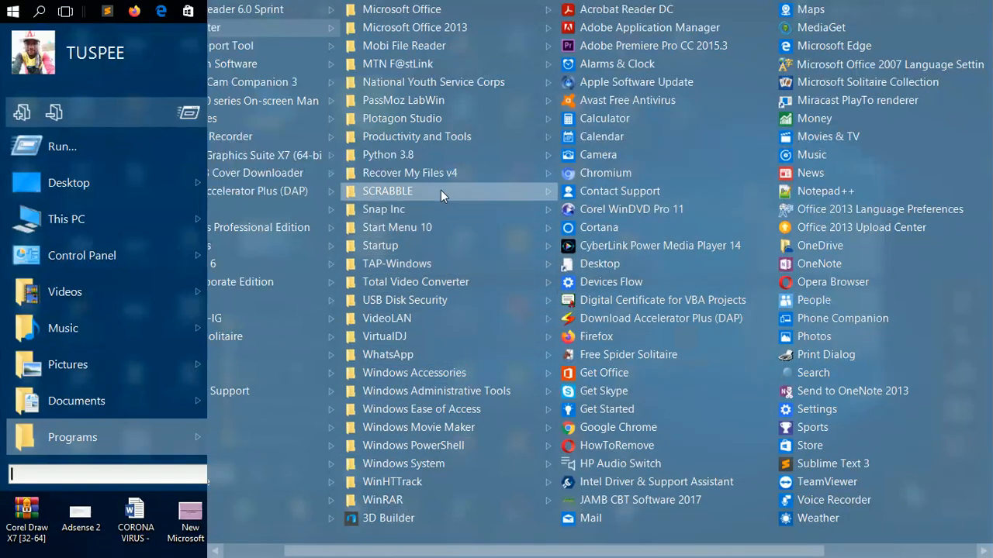
mouse_move(441, 159)
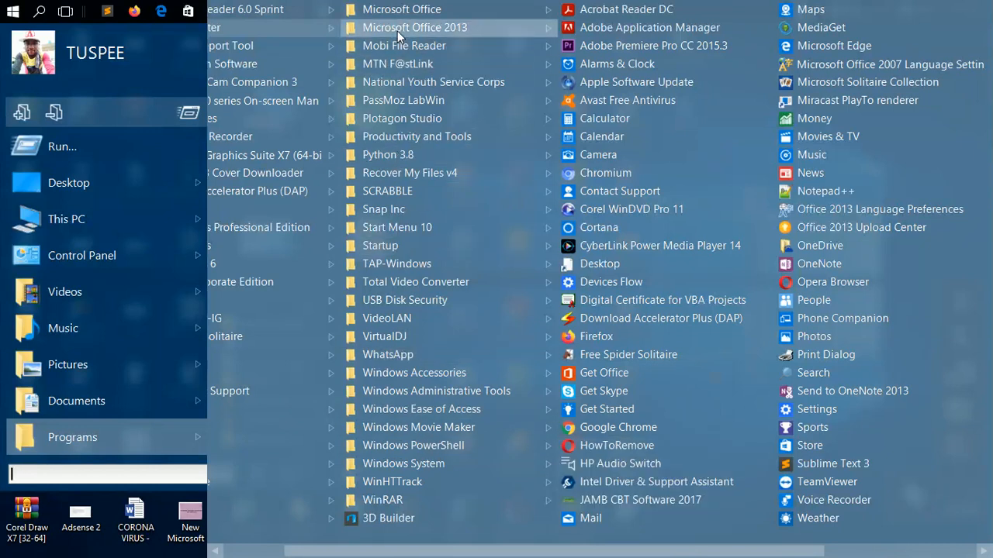
mouse_move(401, 13)
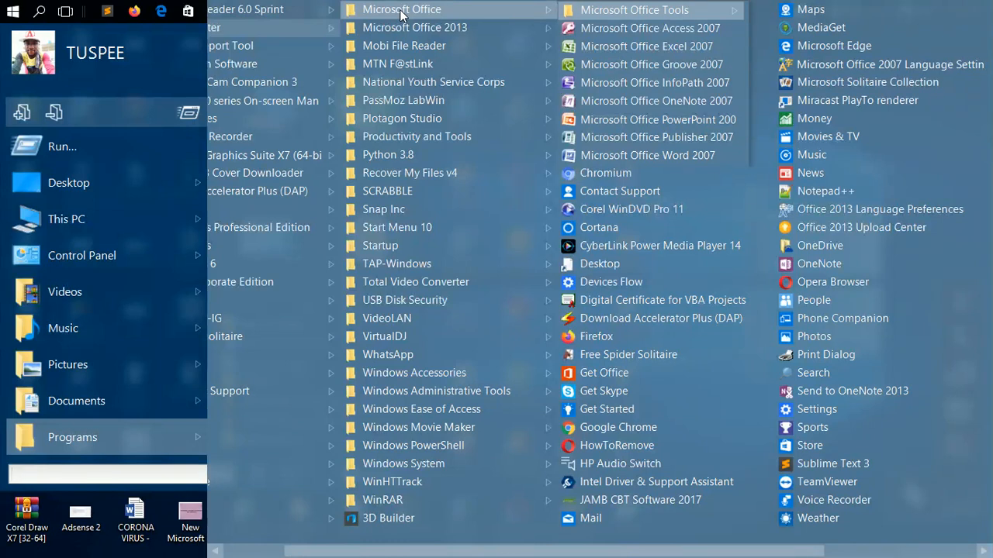
Look through the whole list of installed programs, from the first folders to the last applications
key(Left)
key(Up)
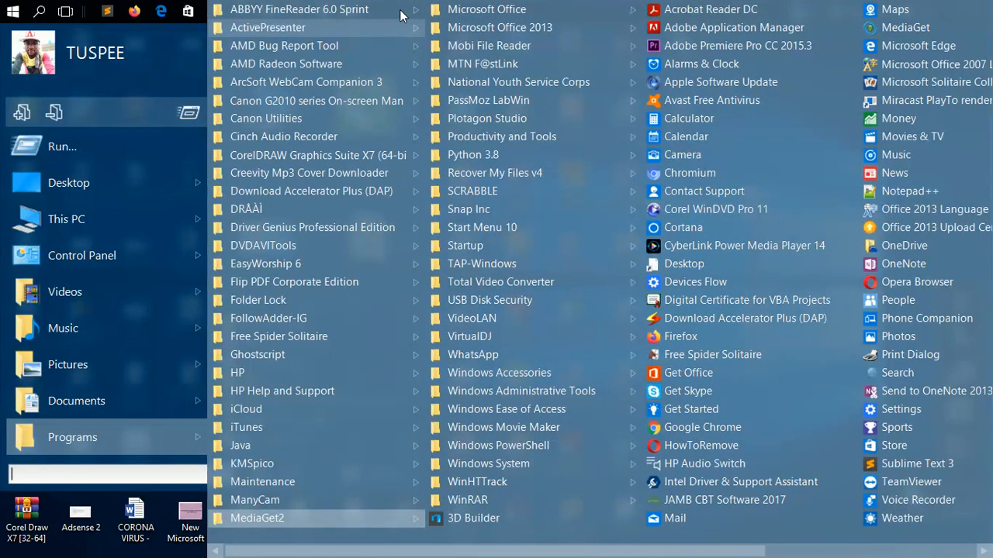
key(Up)
key(Up)
key(Up)
key(Up)
key(Up)
key(Up)
key(Up)
key(Up)
key(Up)
key(Up)
key(Up)
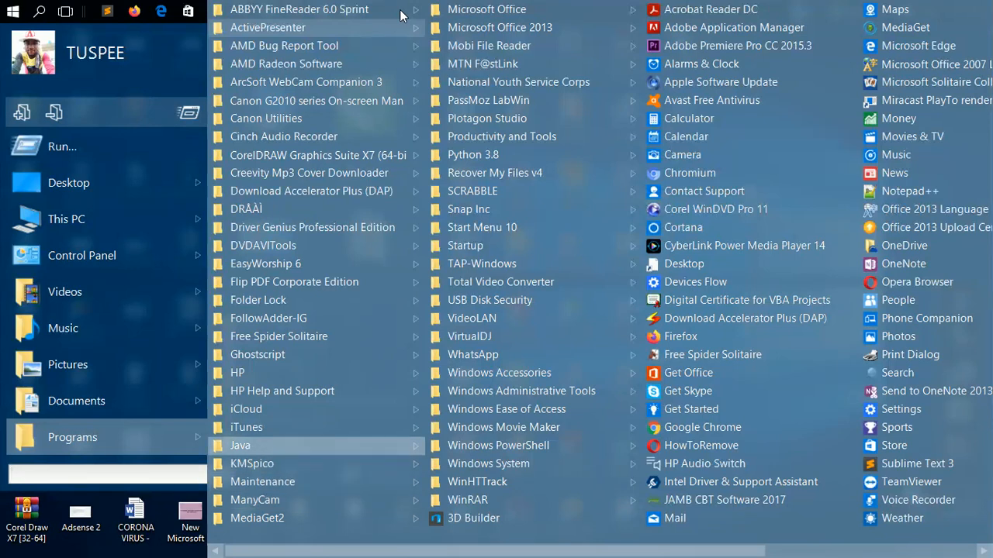
key(Up)
key(Up)
key(Up)
key(Up)
key(Up)
key(Up)
key(Up)
key(Up)
key(Up)
key(Up)
key(Up)
key(Up)
key(Up)
key(Up)
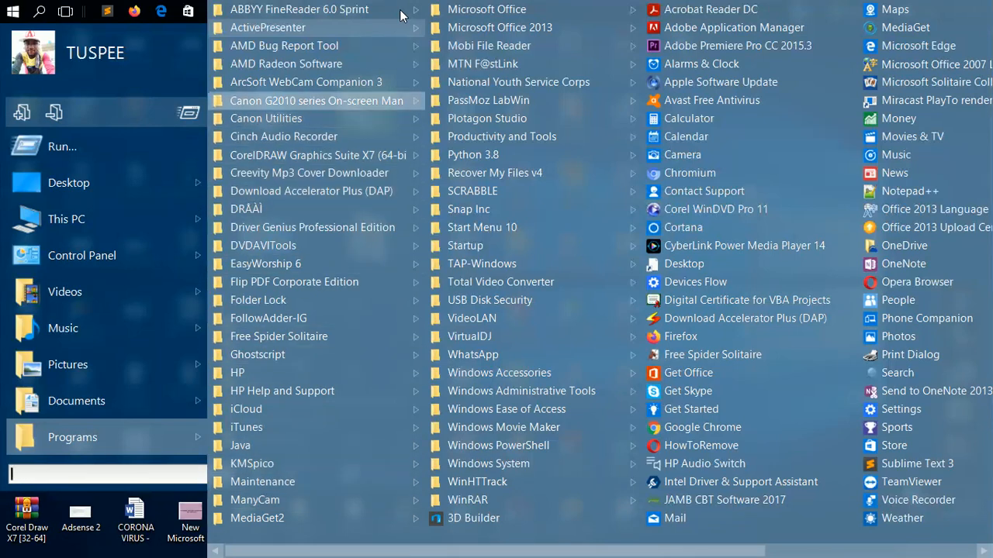
key(Up)
key(Up)
key(Up)
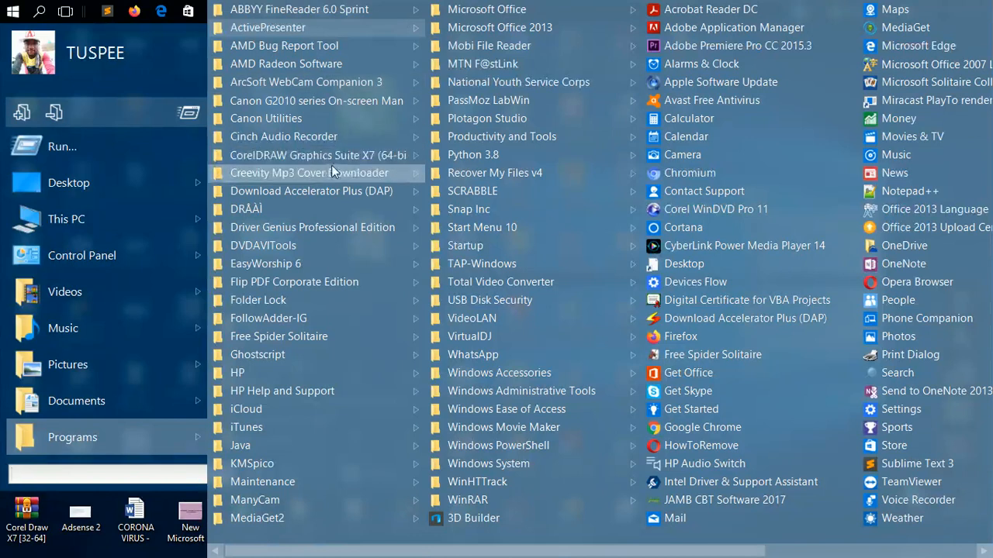
mouse_move(290, 175)
mouse_move(284, 281)
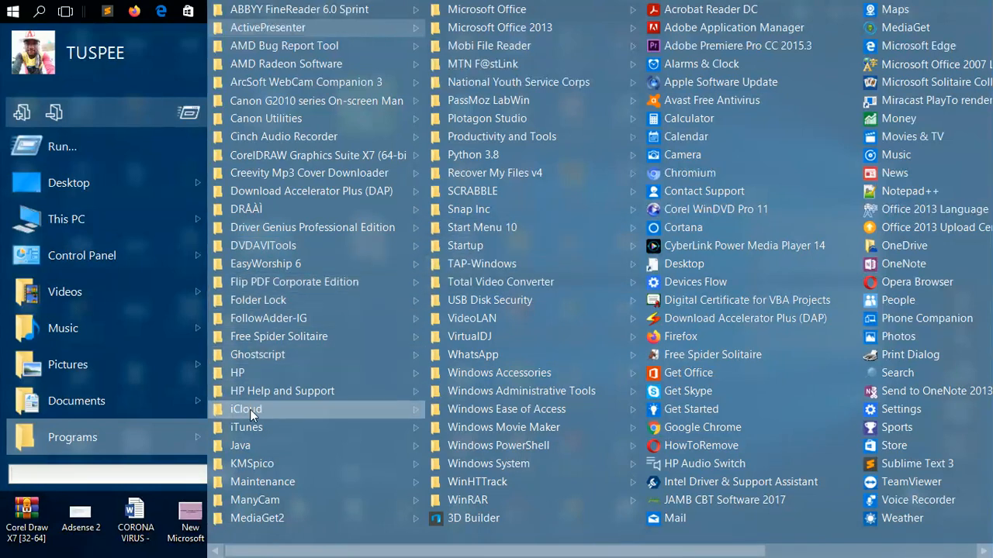
mouse_move(262, 415)
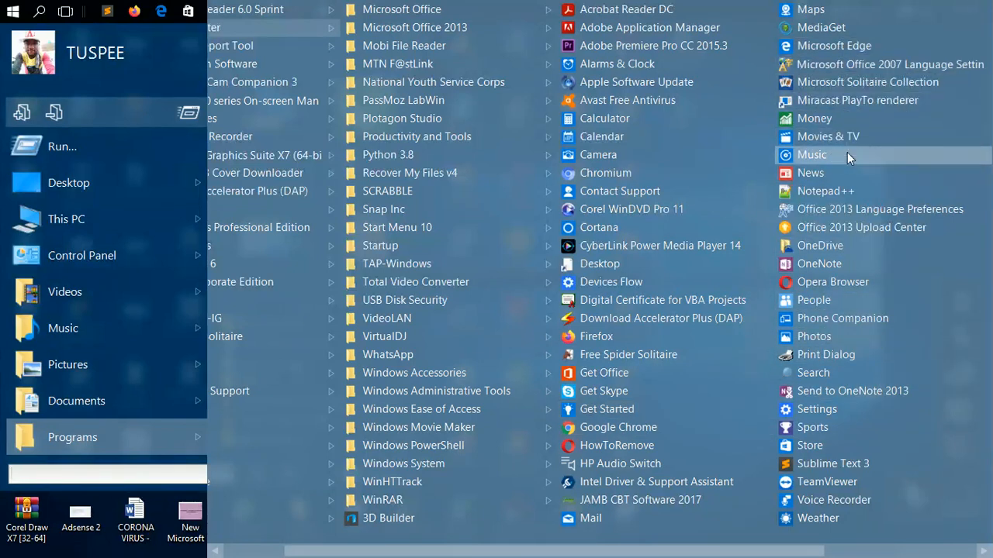
key(Up)
key(Up)
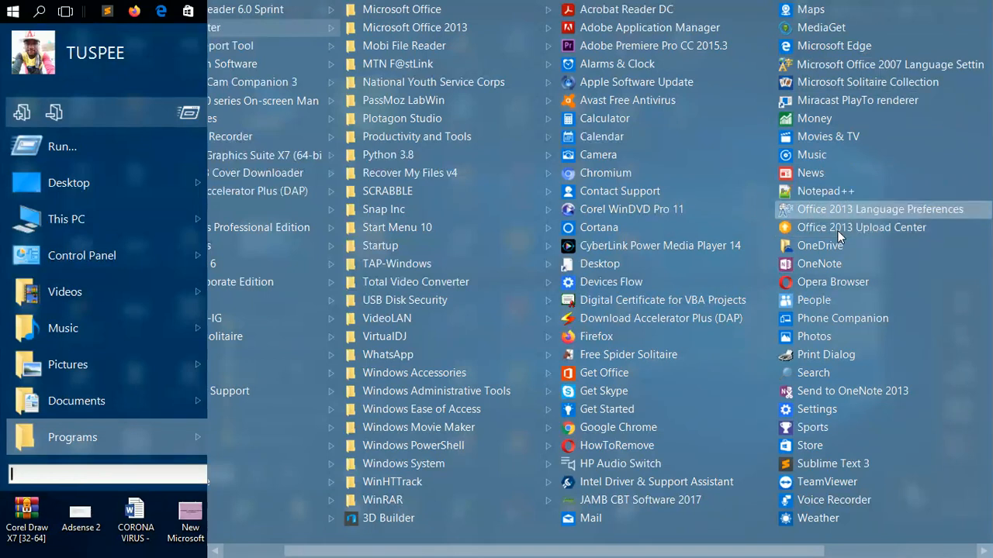
key(Down)
key(Down)
key(Down)
key(Down)
key(Down)
key(Down)
key(Down)
key(Down)
key(Down)
key(Down)
key(Down)
key(Down)
key(Down)
key(Down)
key(Down)
key(Down)
key(Down)
key(Down)
key(Down)
key(Down)
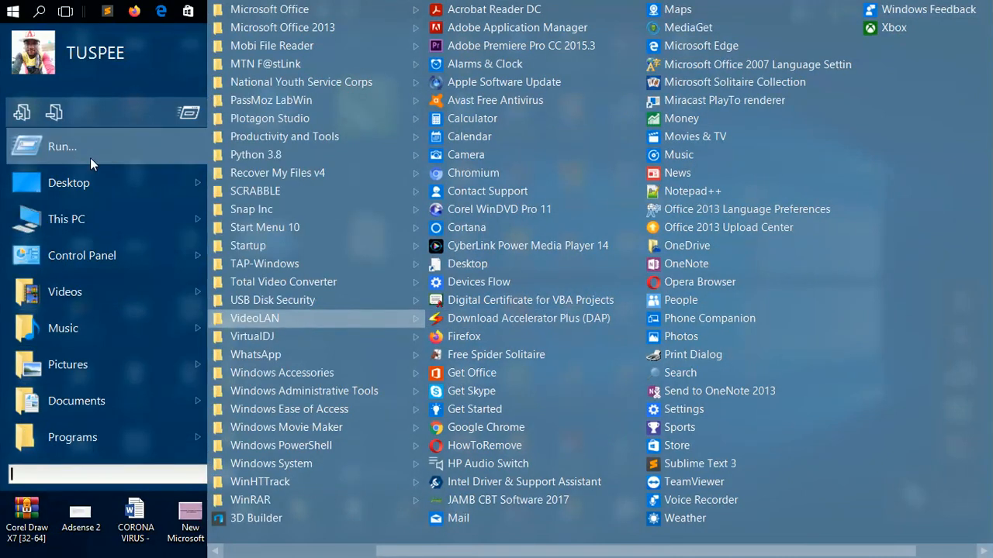
Launch Paint by running the mspaint command from the Run dialog
mouse_move(77, 142)
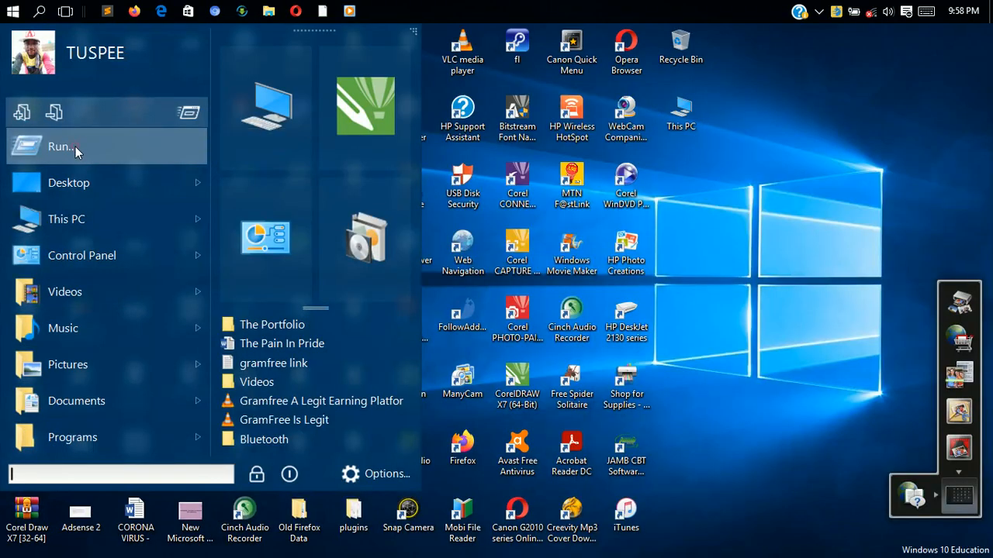
click(75, 147)
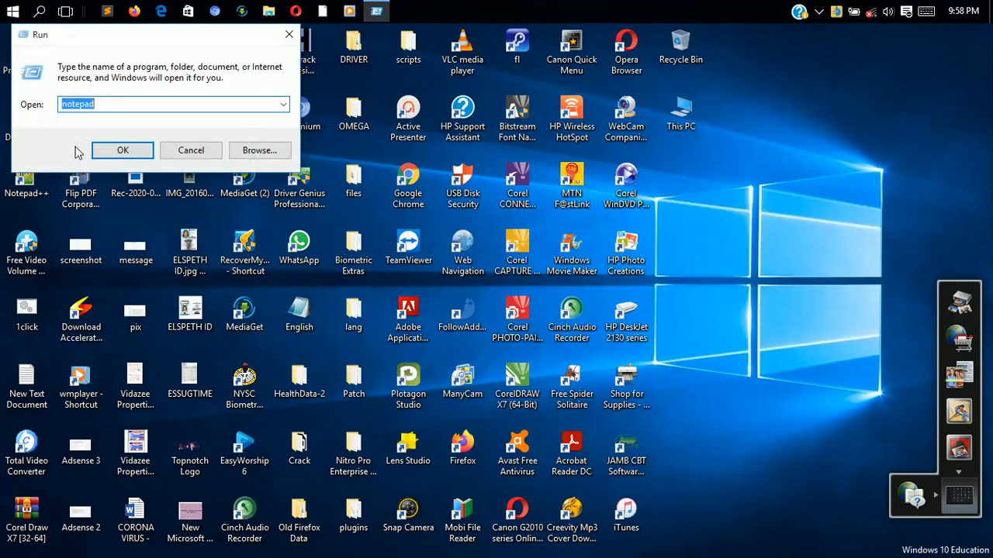
text(mspaint)
key(Return)
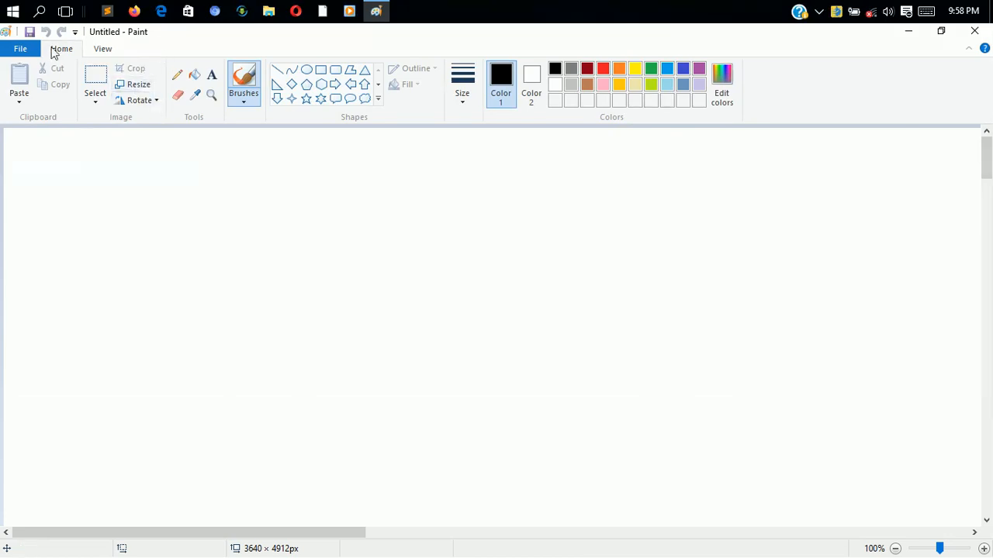
Show the system shortcut list that offers the Run command, and dismiss it
click(11, 14)
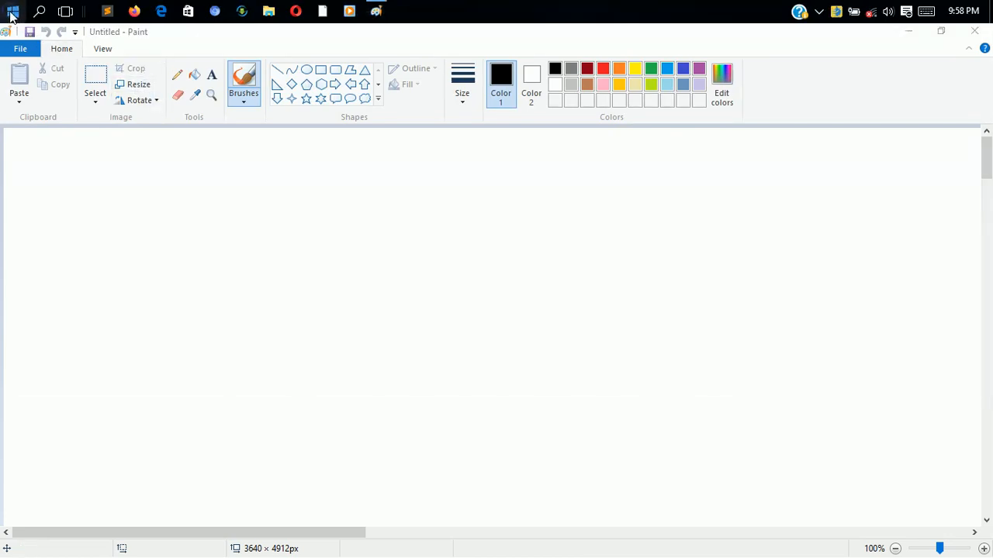
right_click(12, 14)
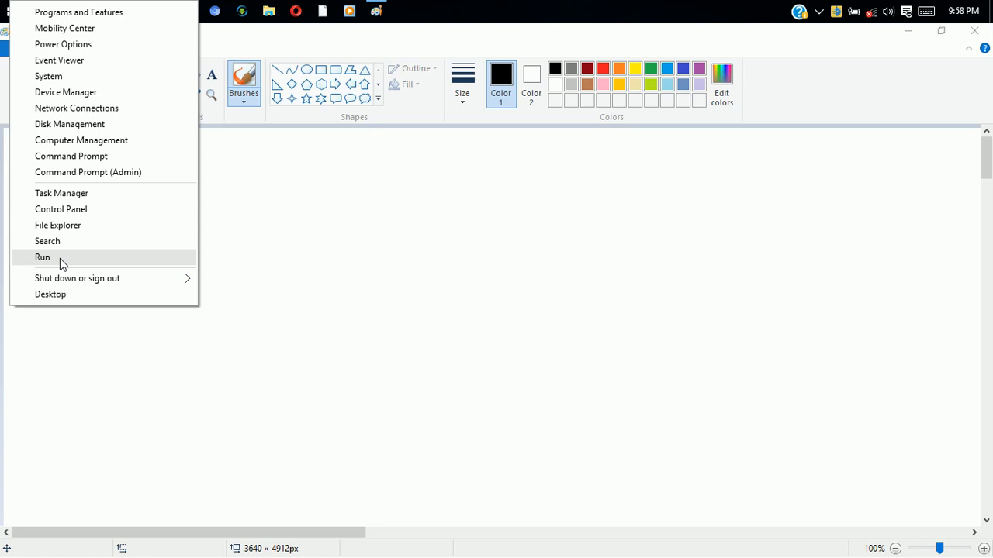
click(338, 255)
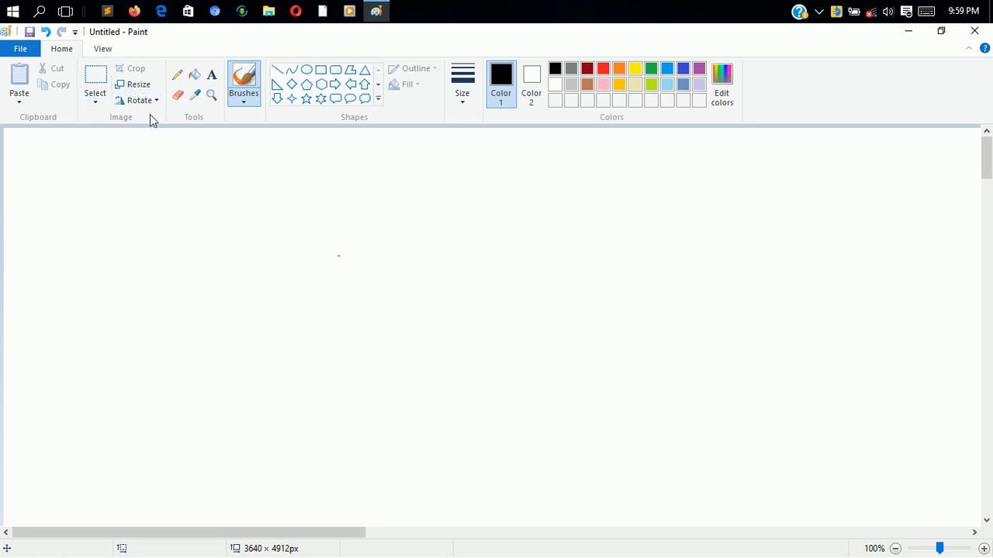
Examine the selection options and the Percentage and Pixels modes of Resize and Skew, leaving the dialog without applying anything
click(96, 107)
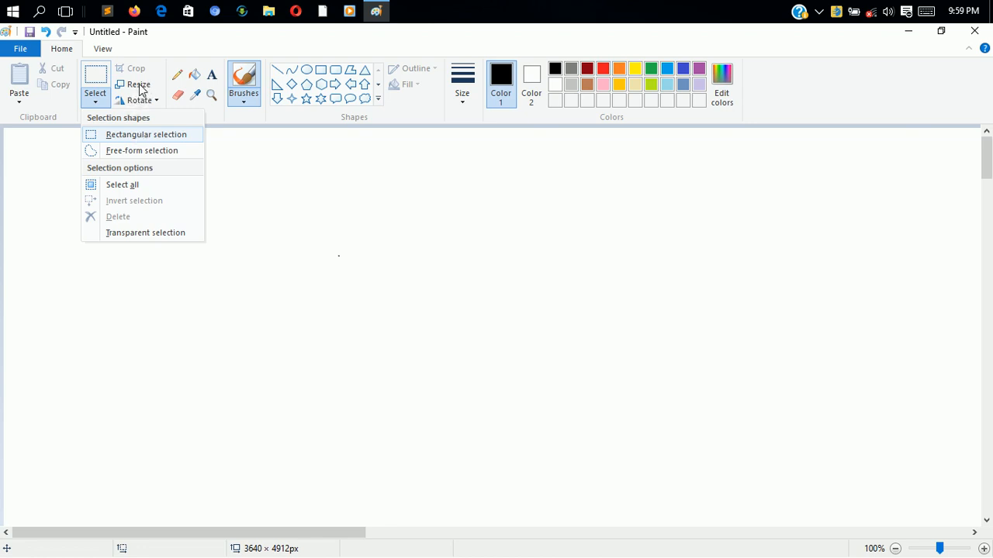
click(140, 87)
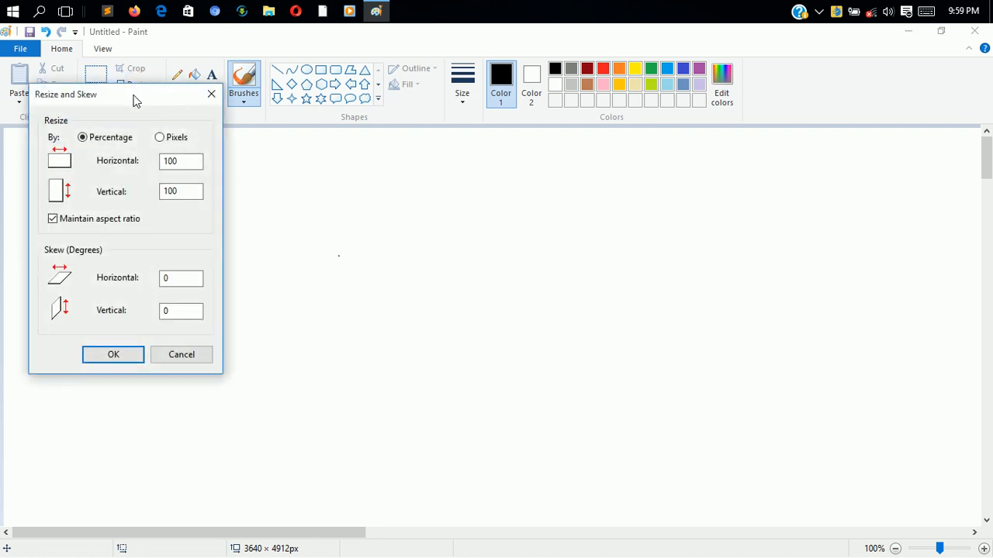
drag(133, 99, 413, 157)
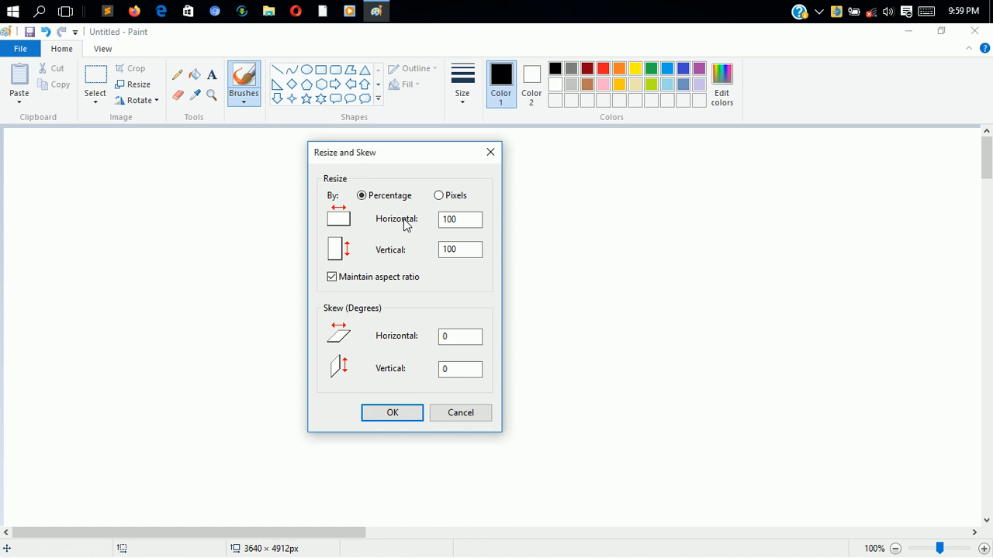
click(447, 200)
click(373, 196)
click(460, 415)
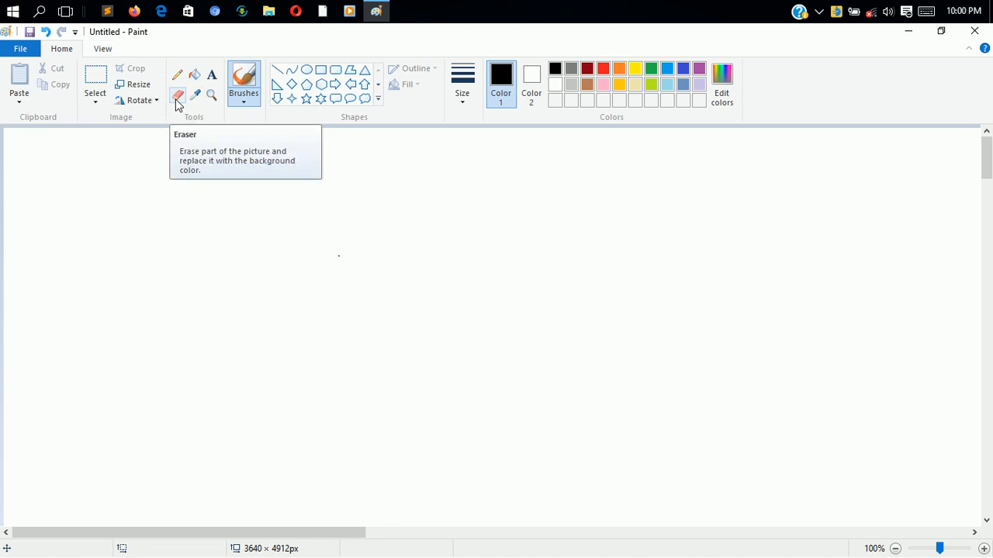
Draw a diagonal black line about 308 × 189 px on the canvas and remove it with the Eraser
click(278, 71)
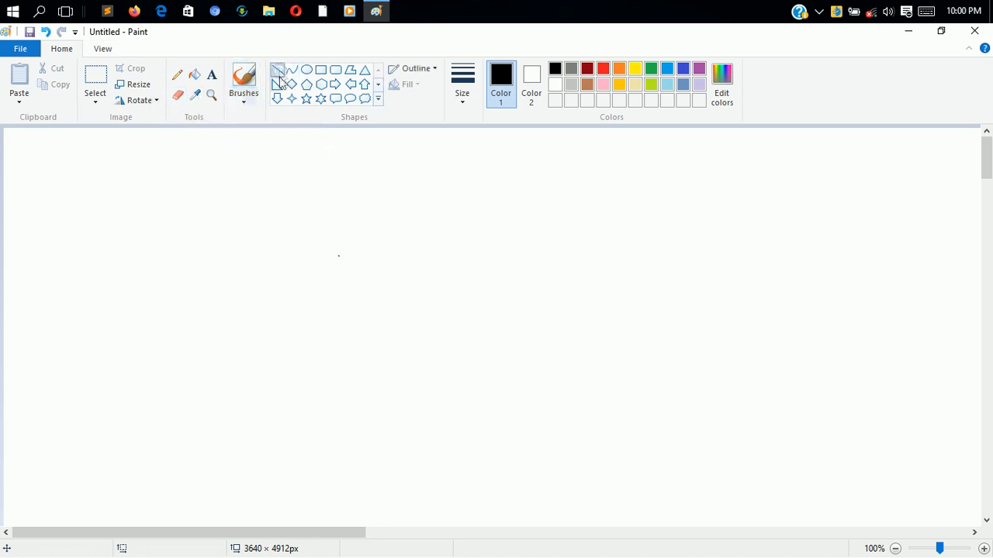
mouse_move(257, 188)
mouse_down()
mouse_move(403, 294)
mouse_move(479, 325)
mouse_up()
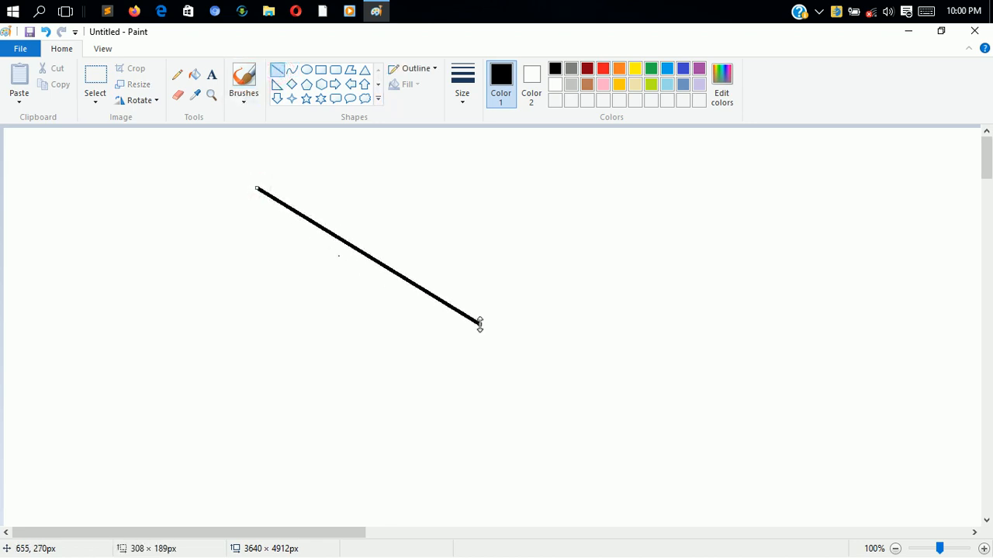
click(177, 94)
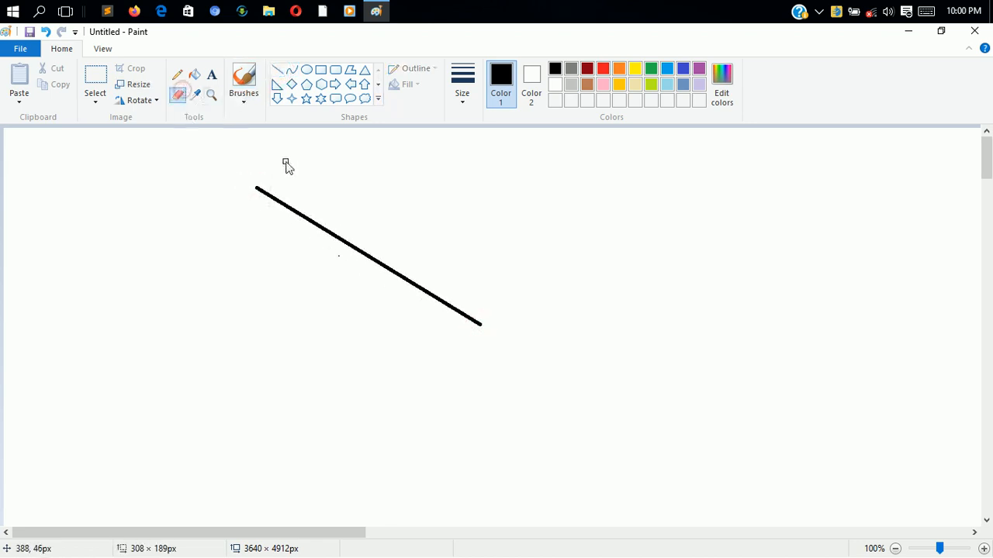
mouse_move(257, 189)
mouse_down()
mouse_move(299, 230)
mouse_move(279, 201)
mouse_move(406, 273)
mouse_move(377, 257)
mouse_move(422, 302)
mouse_move(403, 279)
mouse_move(477, 324)
mouse_up()
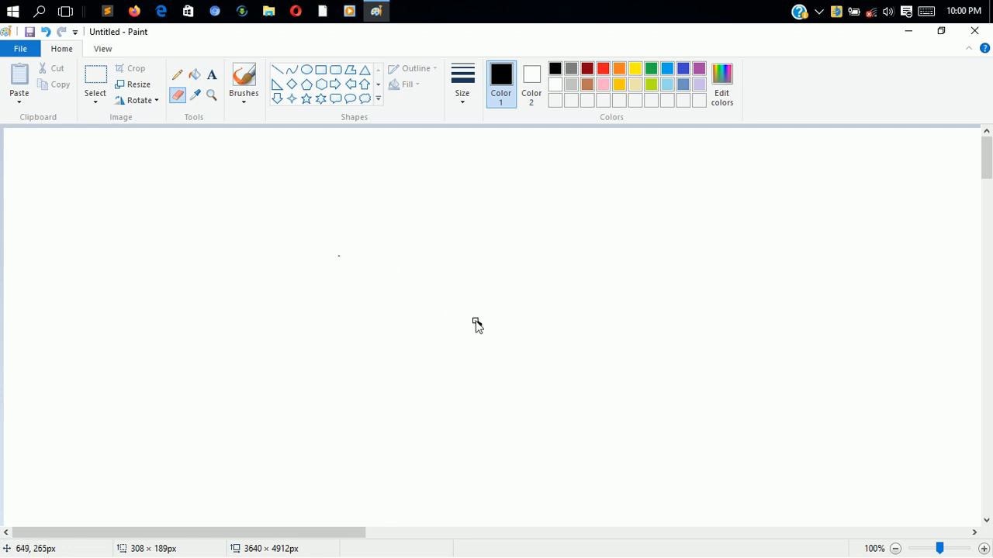
click(310, 225)
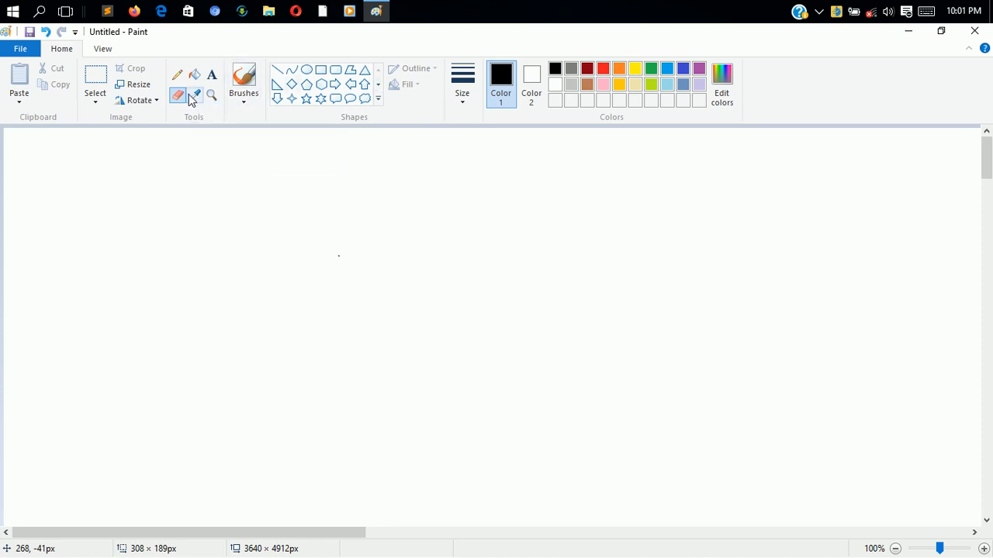
Add the text "My Computer Is Great" to the upper part of the canvas with the Text tool
click(194, 99)
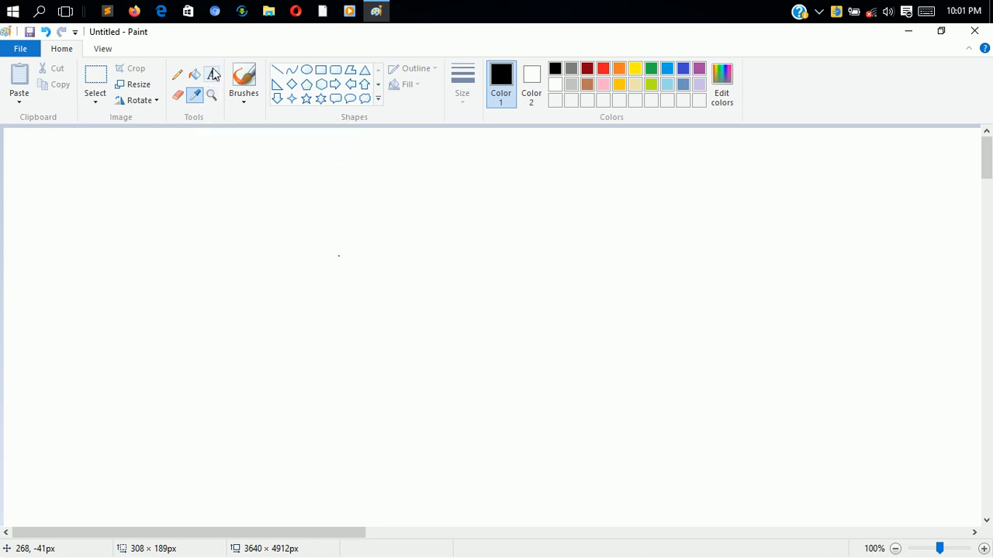
click(212, 75)
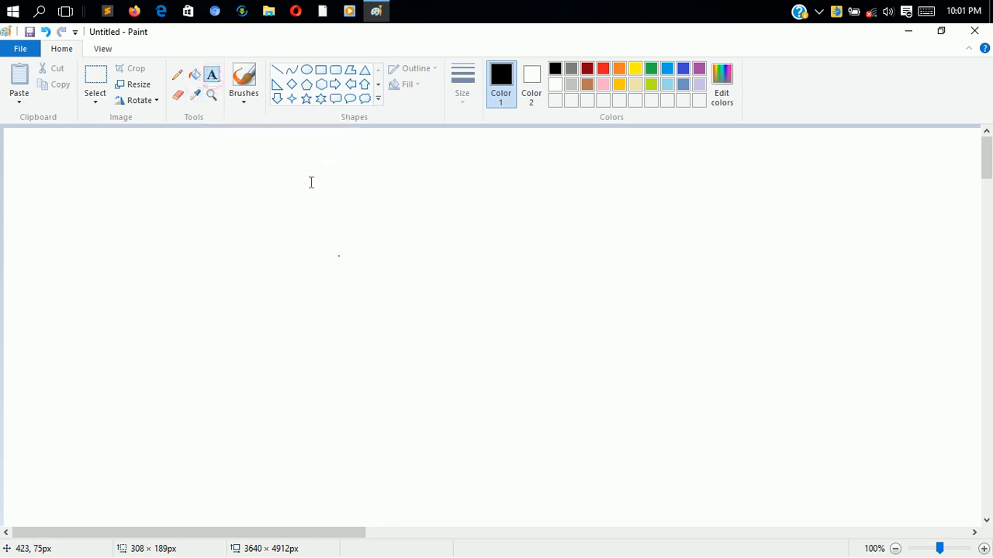
click(257, 216)
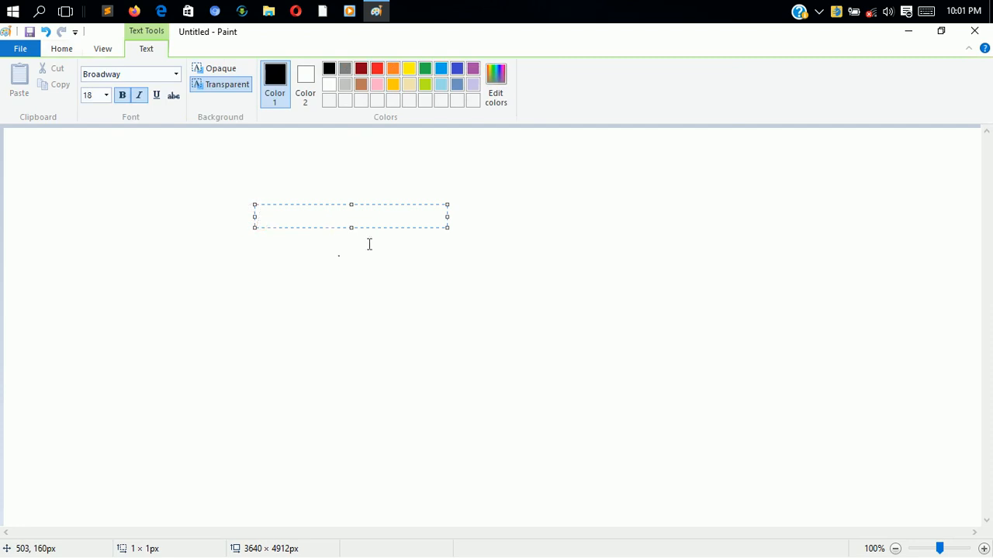
text(My Comp)
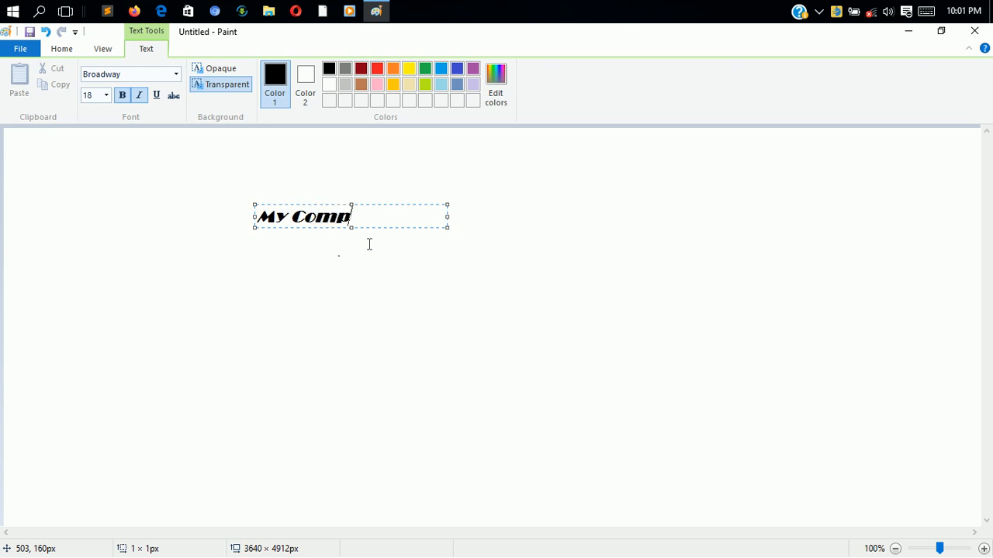
text(uter Is )
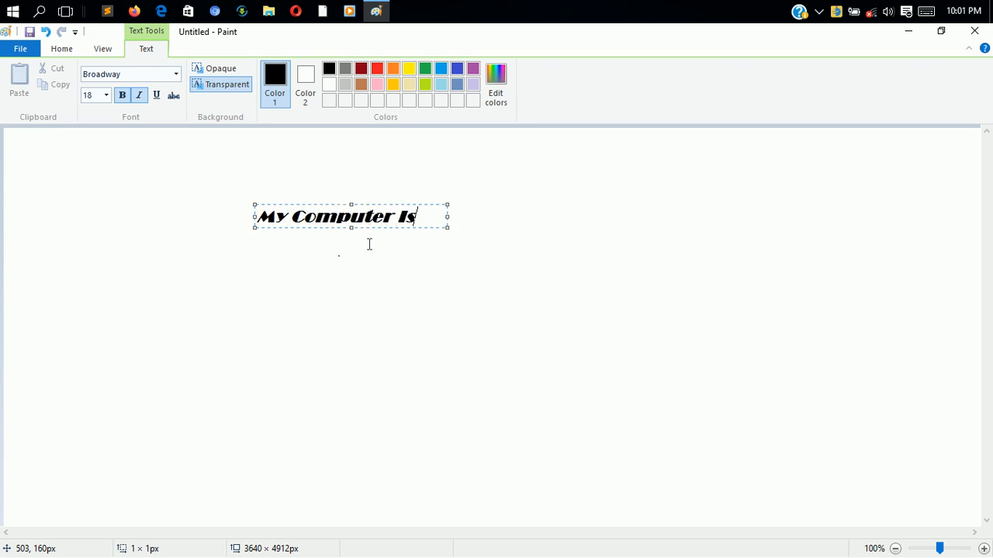
text(Great)
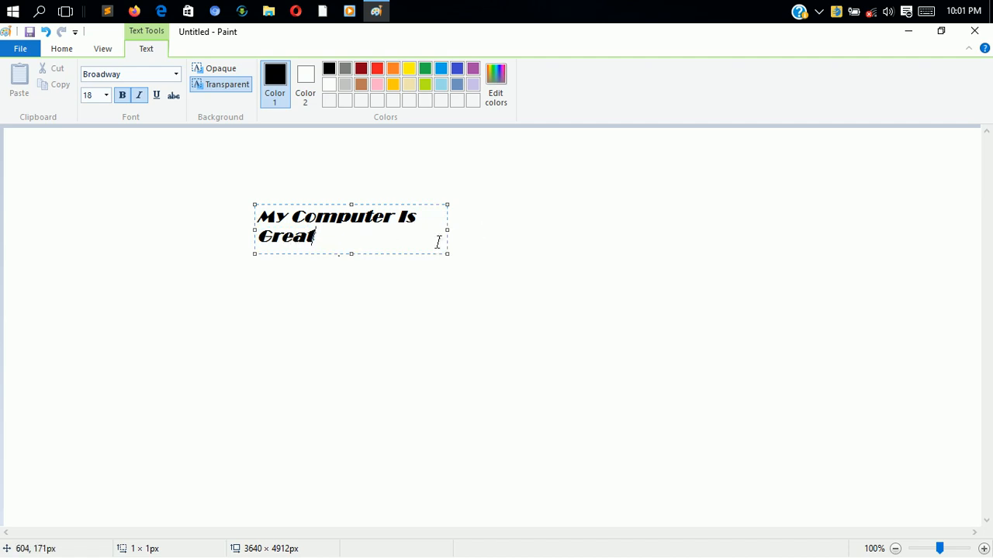
Widen the text box to about 356 × 73 px and try the Baskerville Old Face and Adobe Devanagari fonts without selecting the text
mouse_move(448, 233)
mouse_down()
mouse_move(625, 218)
mouse_move(510, 233)
mouse_up()
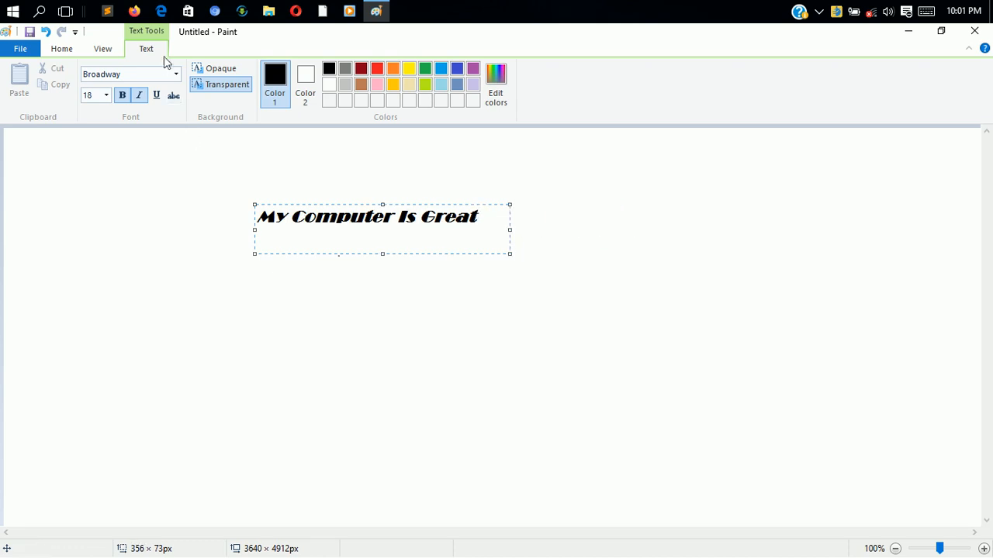
click(175, 75)
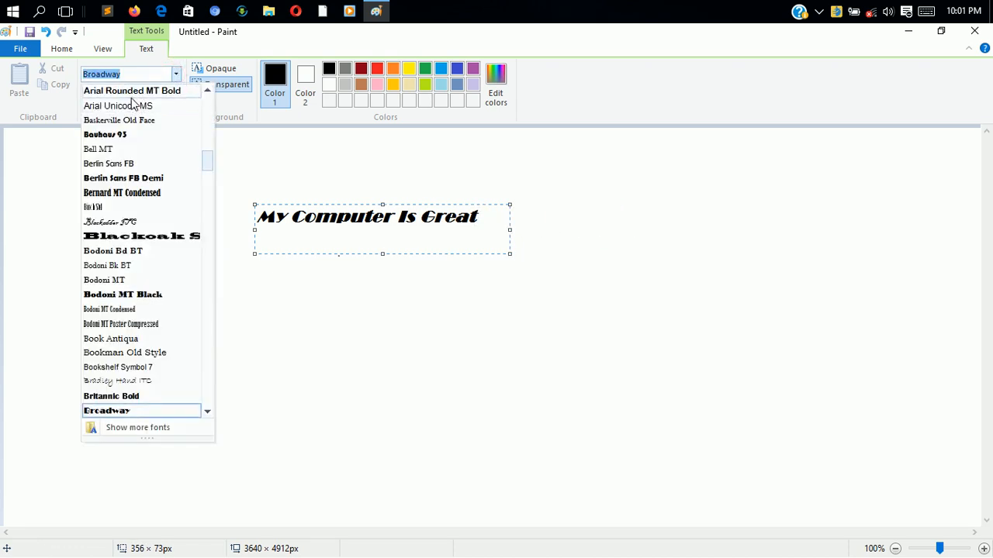
click(128, 120)
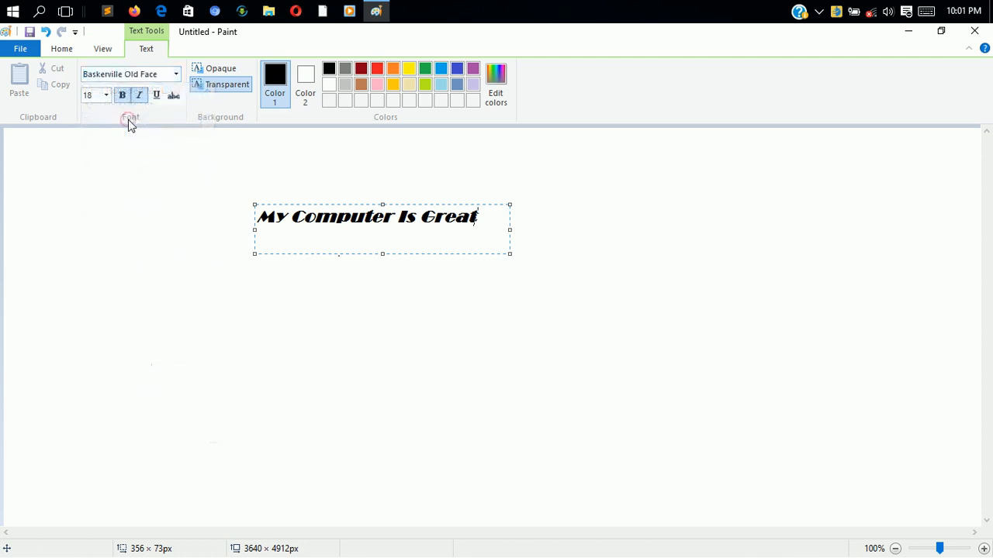
click(175, 74)
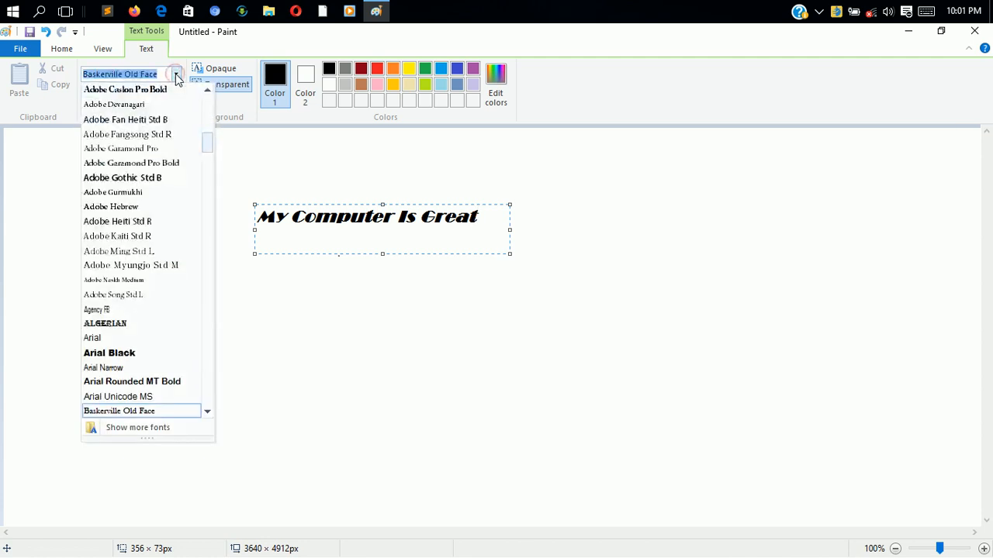
click(126, 108)
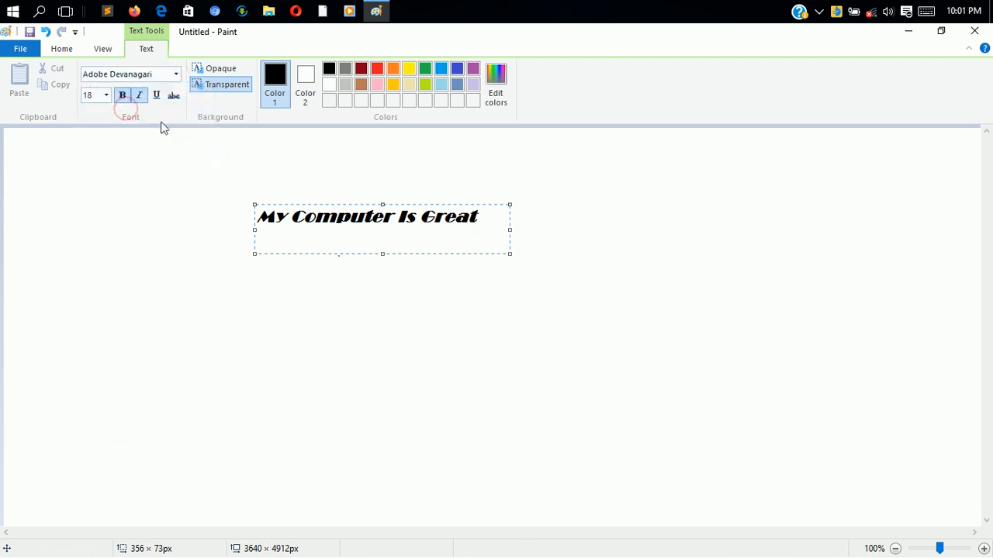
click(307, 222)
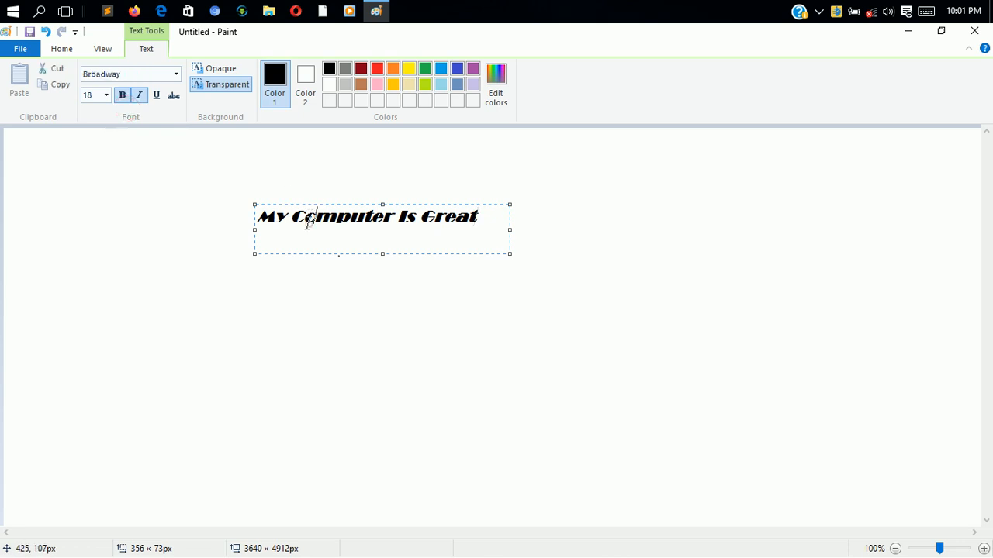
Select all the text in the box and change its font to Bell MT
click(355, 216)
key(ctrl+a)
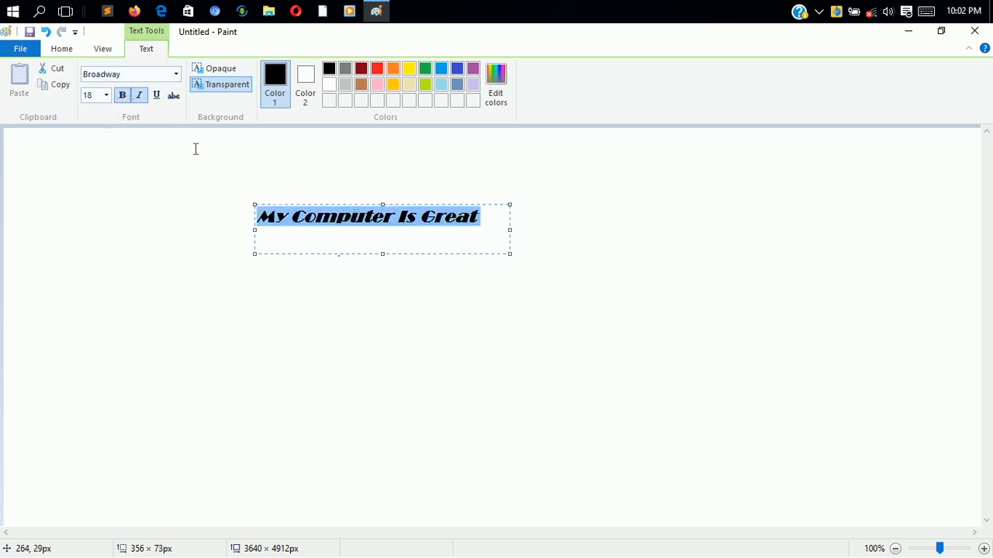
click(176, 75)
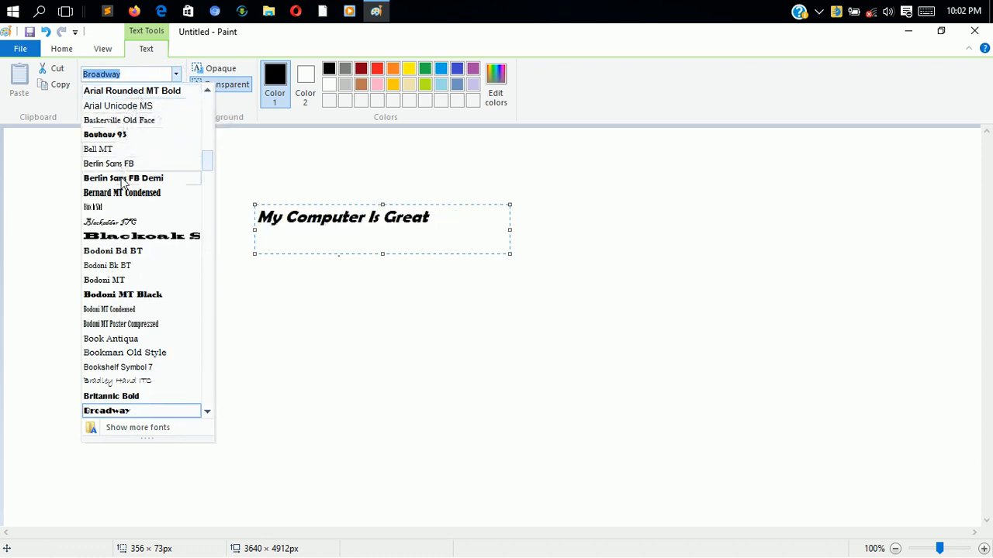
click(119, 151)
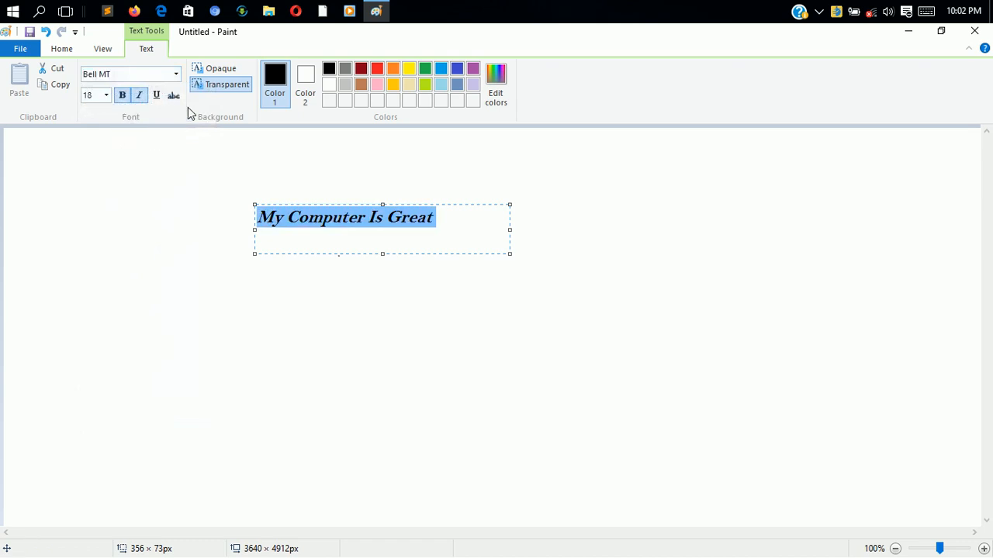
Set the selected text to size 72 and enlarge the text box to about 1067 × 302 px
click(106, 97)
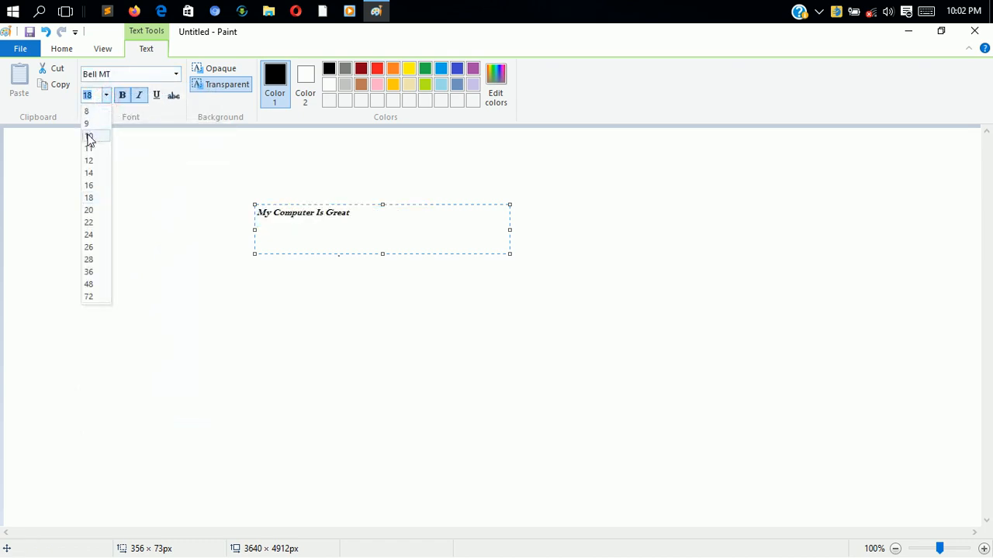
click(90, 298)
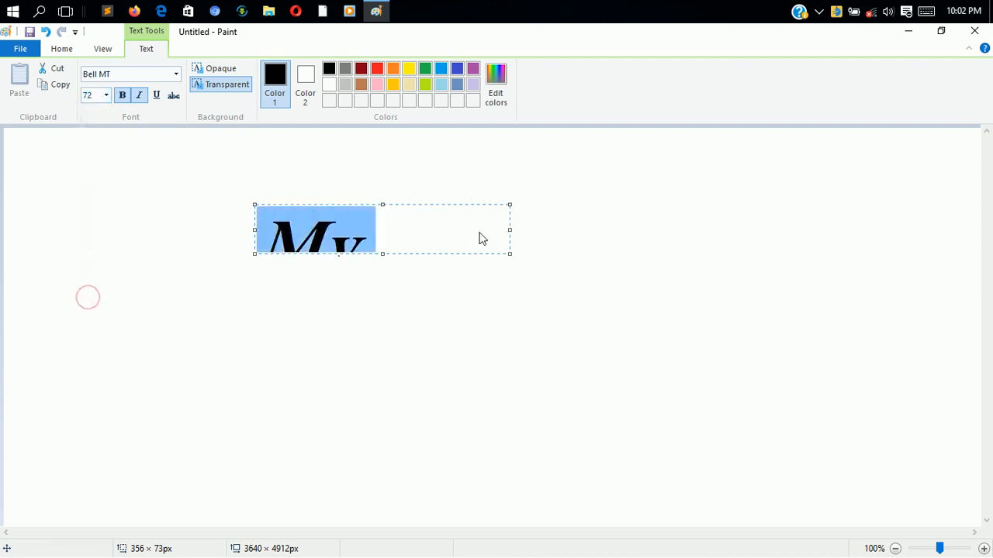
drag(509, 229, 913, 250)
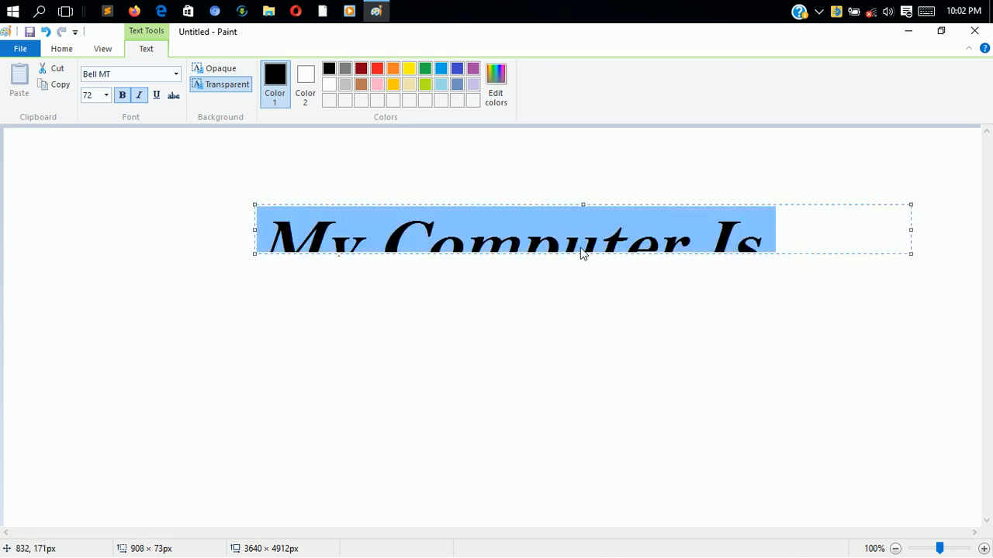
drag(582, 256, 597, 420)
drag(254, 312, 139, 310)
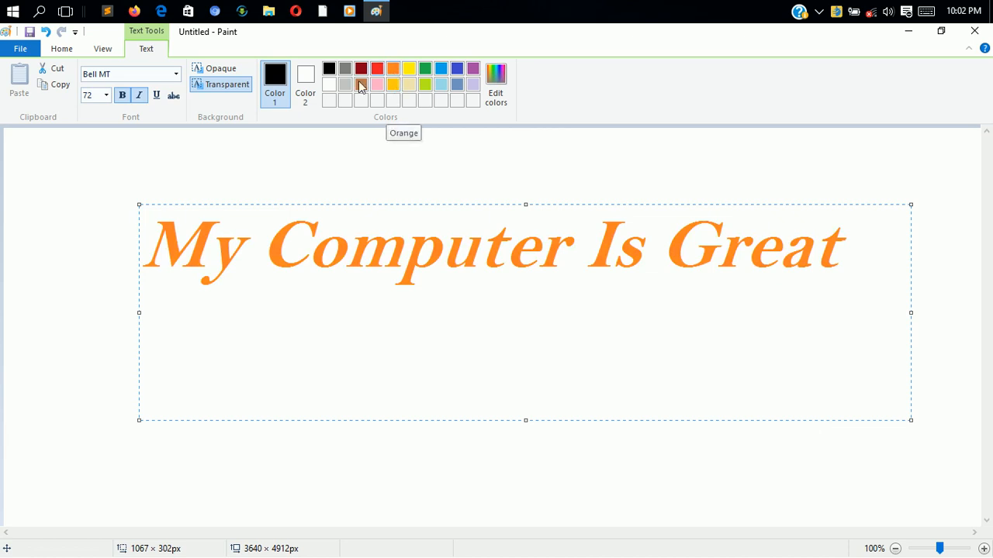
Delete all the text in the box and leave the empty text box
key(ctrl+a)
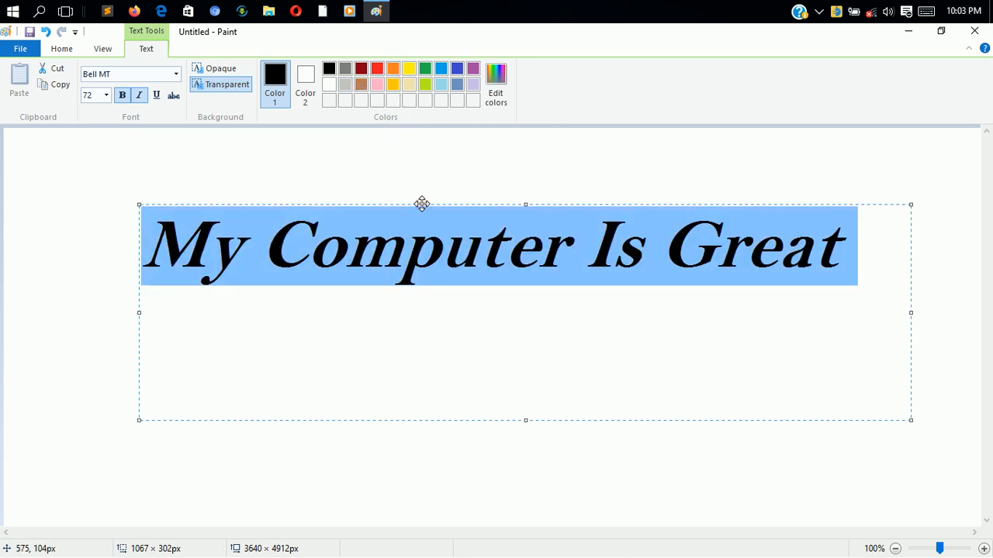
key(BackSpace)
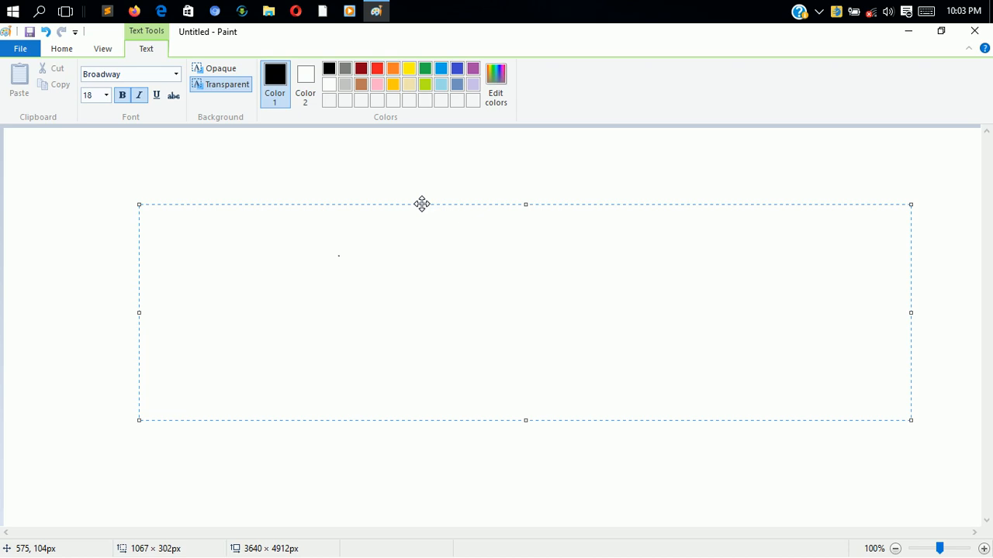
click(457, 184)
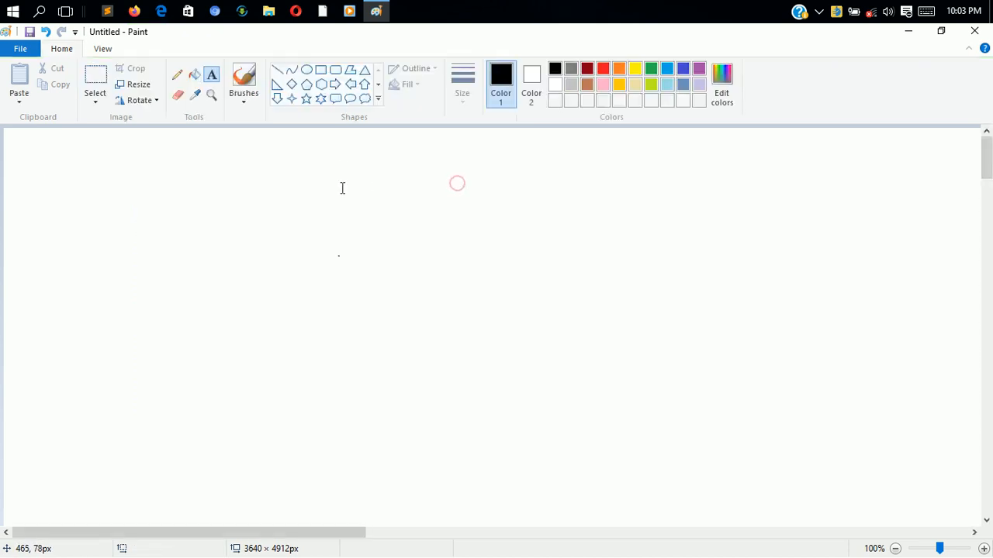
Draw a black-outlined rectangle about 252 × 265 px near the middle of the canvas and fill it with red
click(320, 69)
mouse_move(401, 247)
mouse_down()
mouse_move(479, 359)
mouse_move(584, 439)
mouse_up()
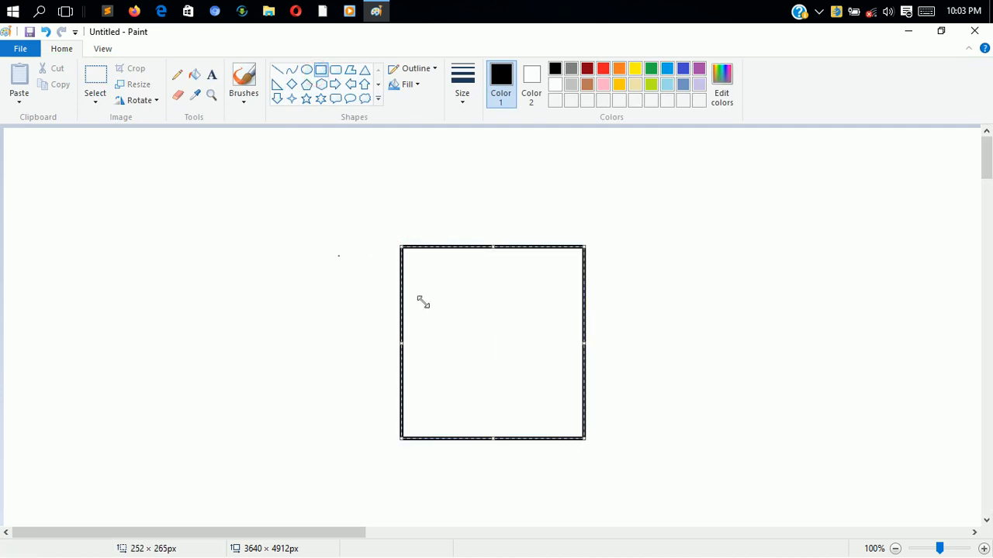
click(193, 74)
click(603, 68)
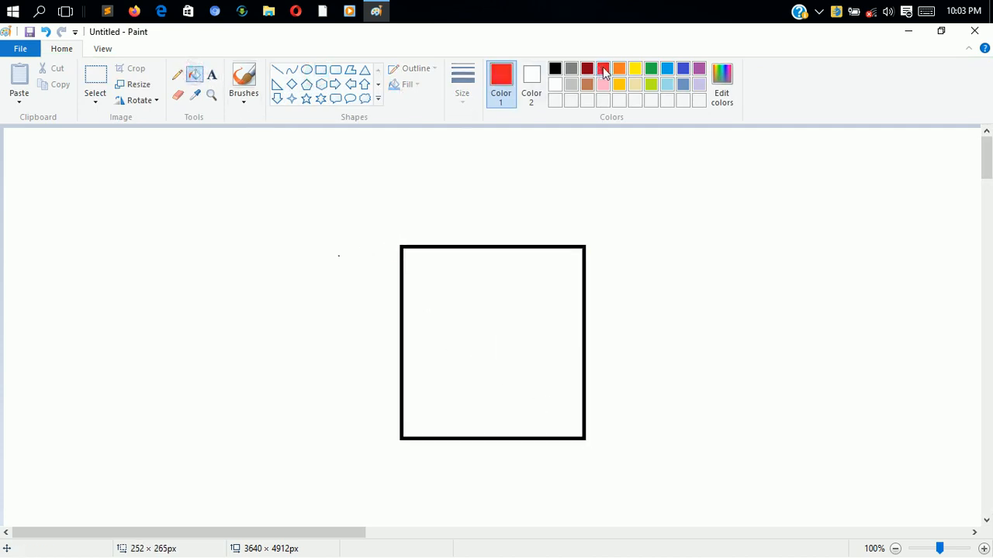
click(500, 264)
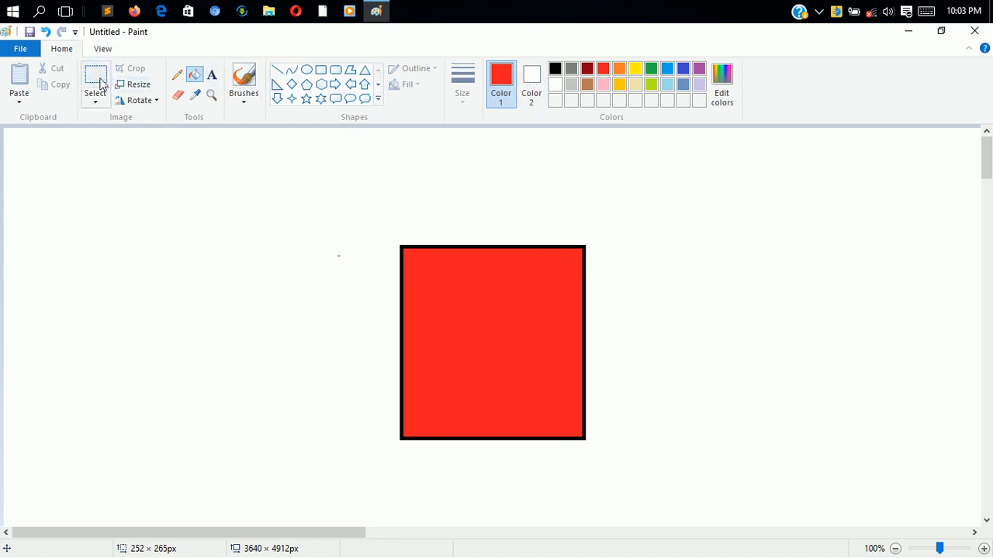
Make Color 2 active and move the red rectangle up and to the left using a rectangular selection about 402 × 373 px
click(535, 77)
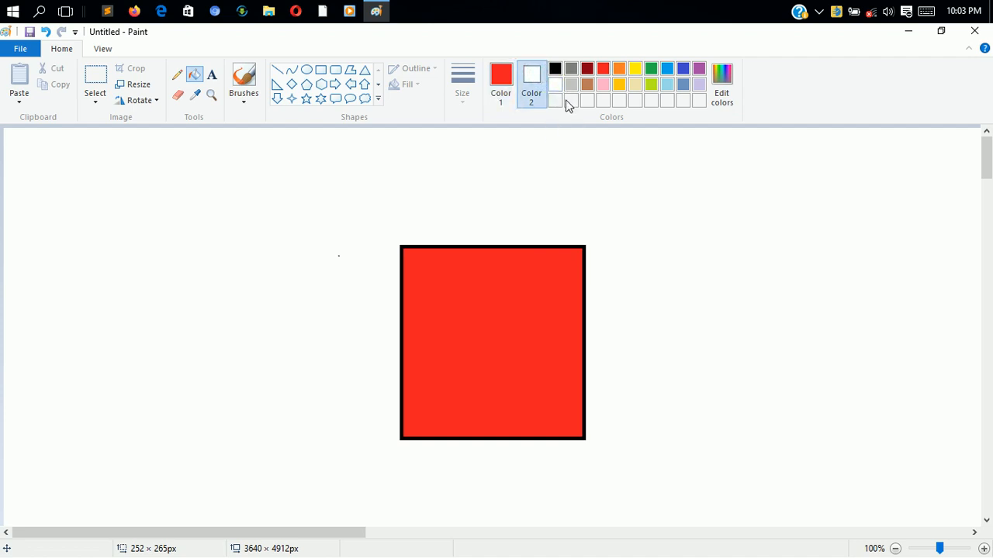
click(96, 76)
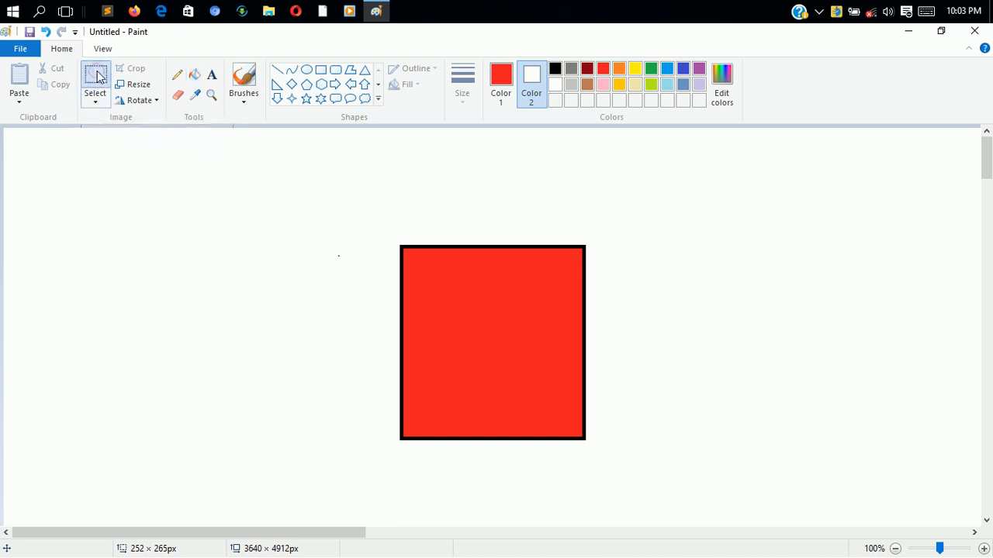
drag(353, 208, 644, 478)
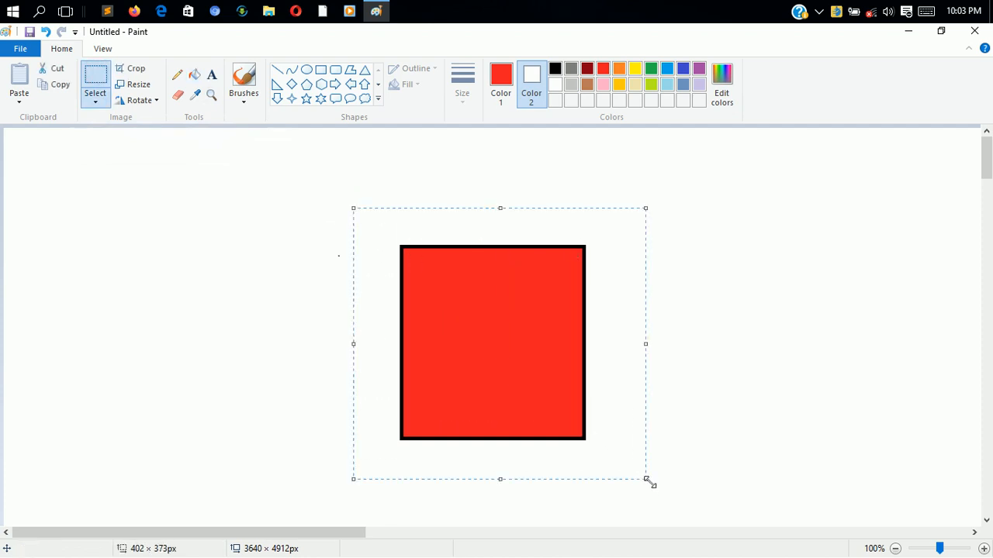
drag(520, 356, 250, 303)
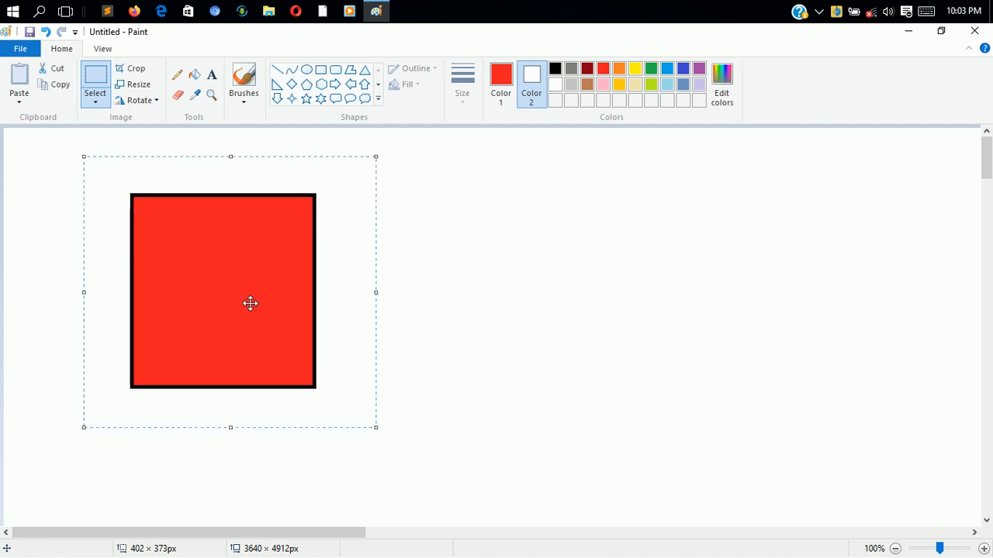
drag(250, 303, 394, 310)
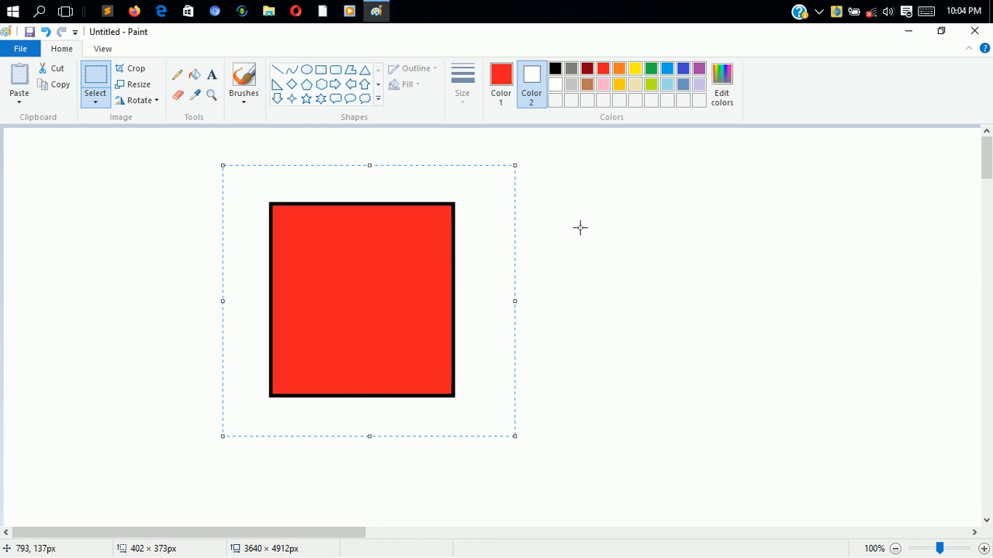
Erase the rectangle's upper border and a curved strip of the red fill below it with the Eraser
click(179, 95)
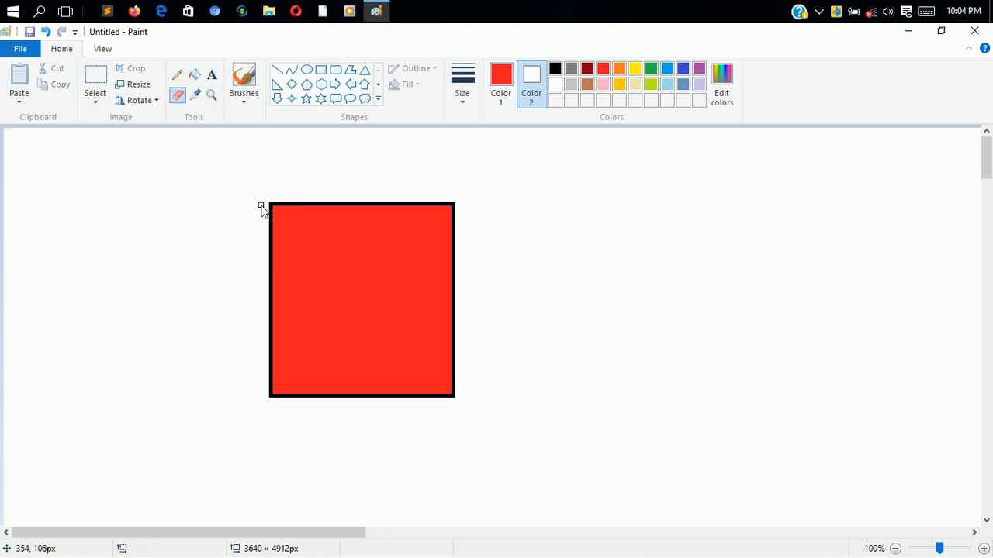
drag(261, 205, 322, 206)
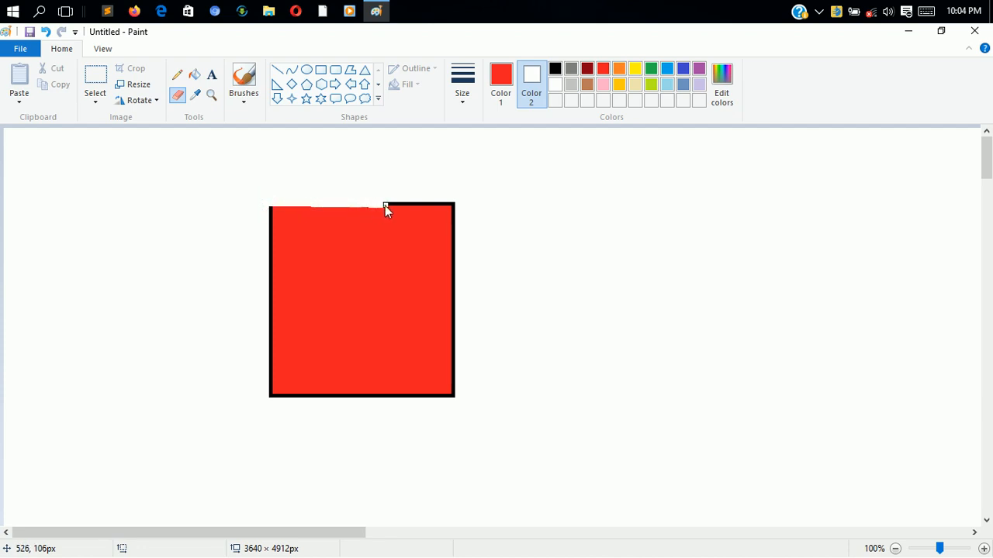
mouse_move(432, 206)
mouse_down()
mouse_move(459, 205)
mouse_move(269, 204)
mouse_move(353, 233)
mouse_up()
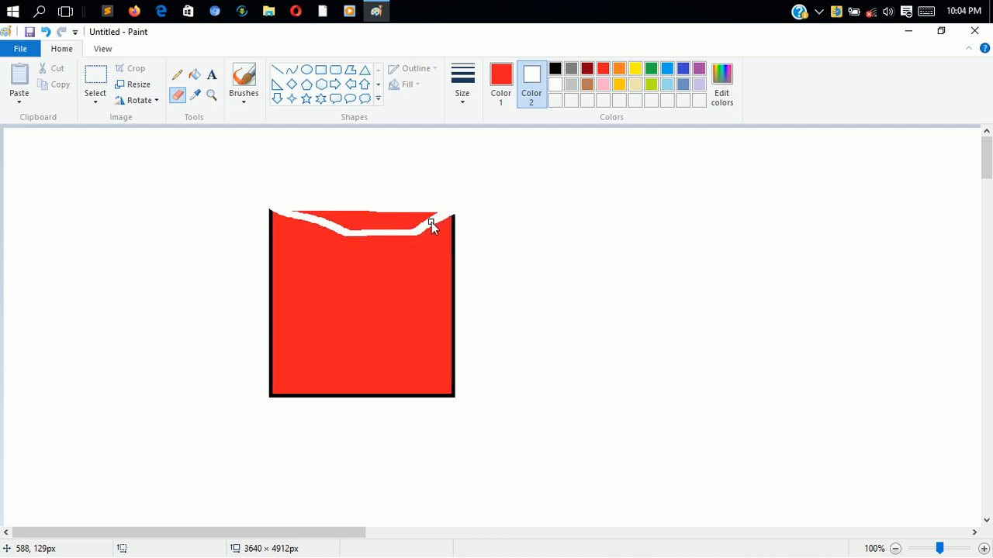
mouse_move(431, 222)
mouse_down()
mouse_move(357, 234)
mouse_move(398, 226)
mouse_move(348, 231)
mouse_move(382, 222)
mouse_move(347, 217)
mouse_move(363, 222)
mouse_move(336, 229)
mouse_move(332, 221)
mouse_move(345, 220)
mouse_move(316, 219)
mouse_move(335, 212)
mouse_move(296, 213)
mouse_move(444, 216)
mouse_move(401, 228)
mouse_move(425, 211)
mouse_move(358, 216)
mouse_up()
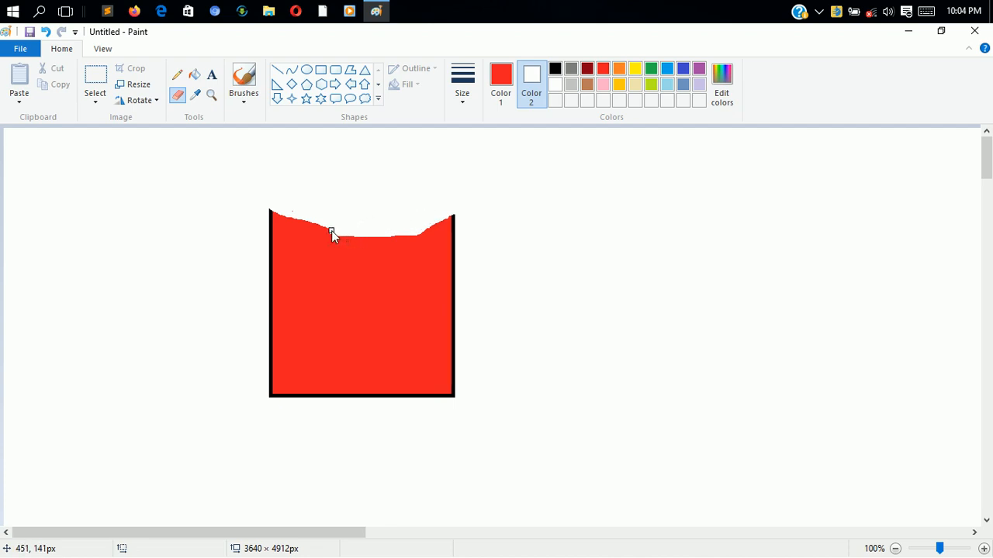
drag(331, 231, 294, 223)
drag(393, 234, 457, 222)
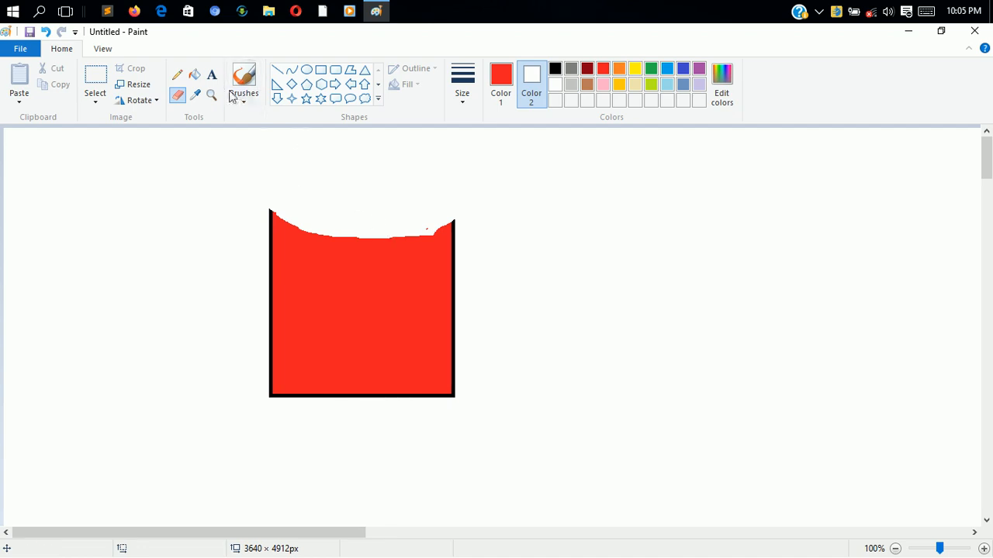
Switch to the Fill tool and set Color 2 to light gray
click(195, 75)
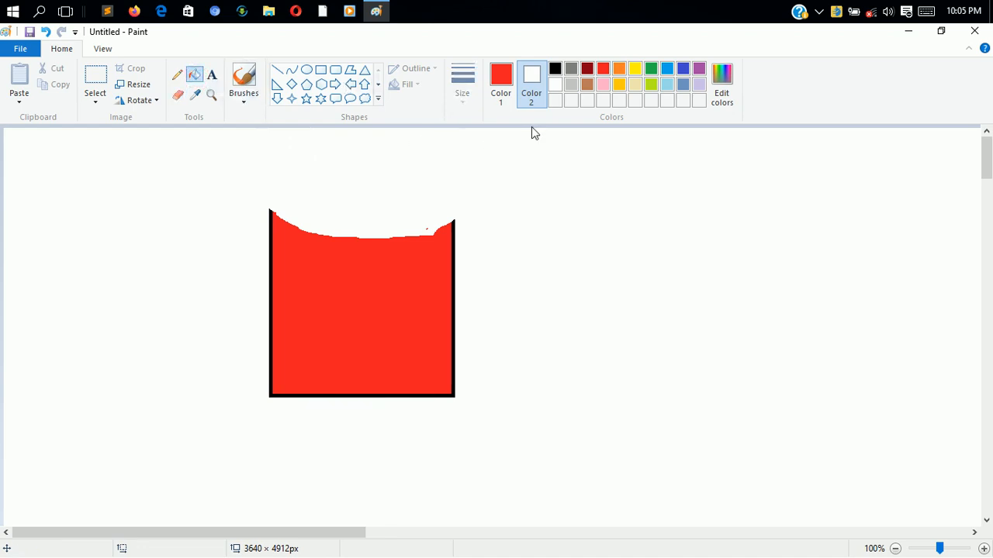
click(573, 86)
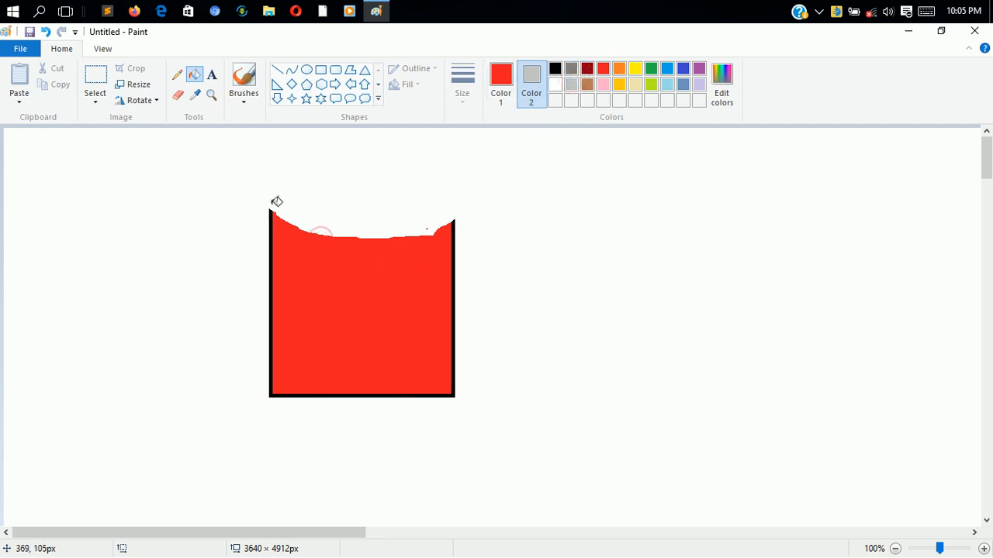
Close the rectangle's erased upper edge with a red line about 252 × 14 px and fill the white gap beneath it with red
click(280, 72)
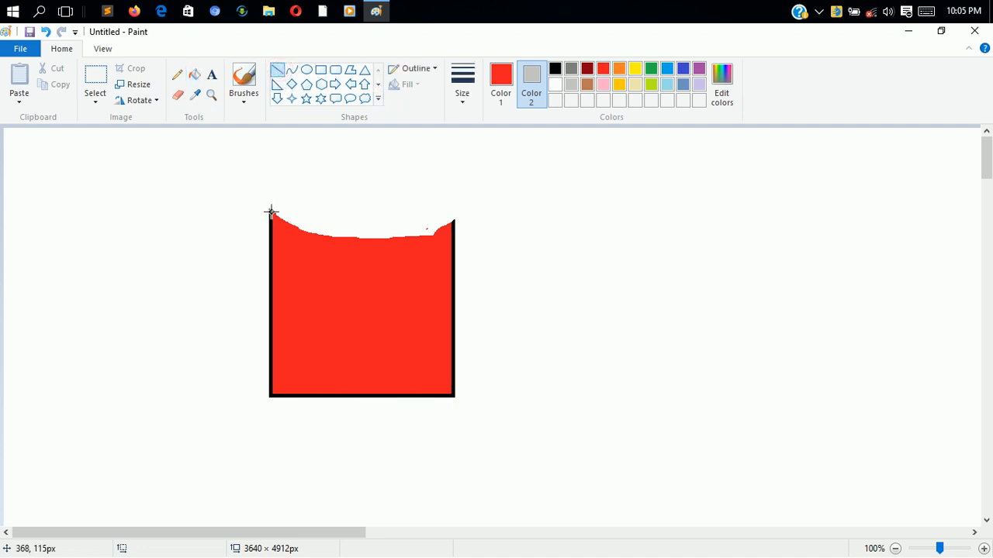
drag(271, 211, 454, 221)
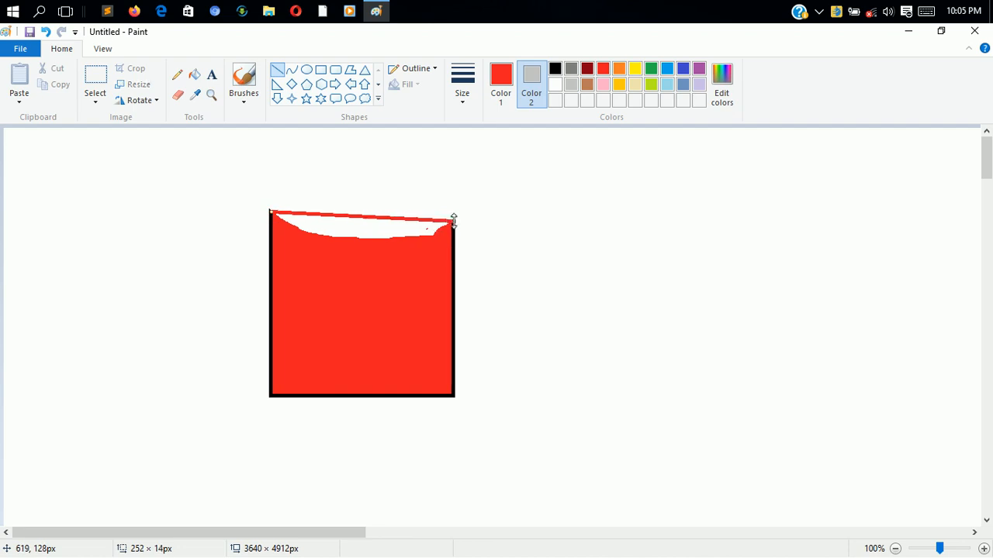
click(194, 74)
click(346, 229)
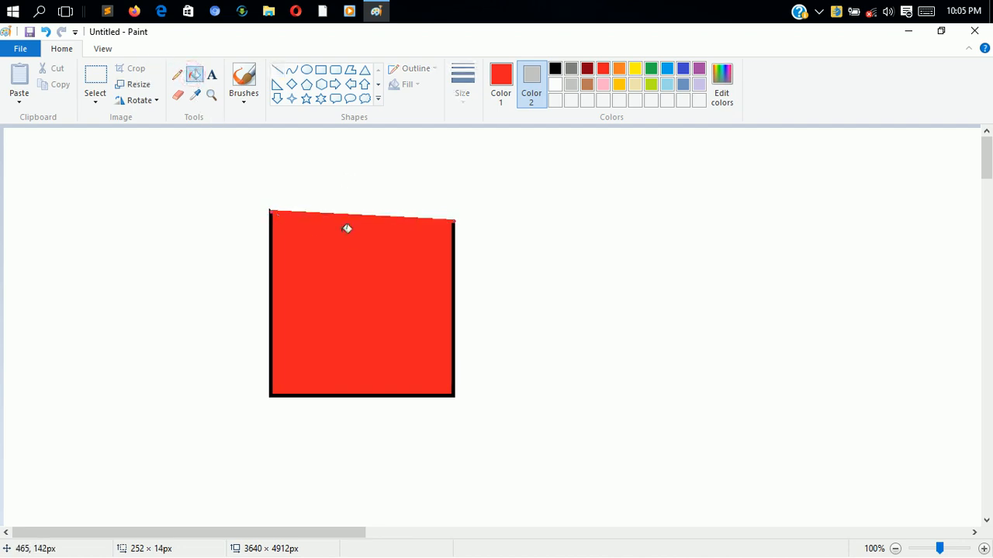
Set Color 2 to pink and erase a wavy strip across the upper part of the red rectangle with the Eraser
click(604, 69)
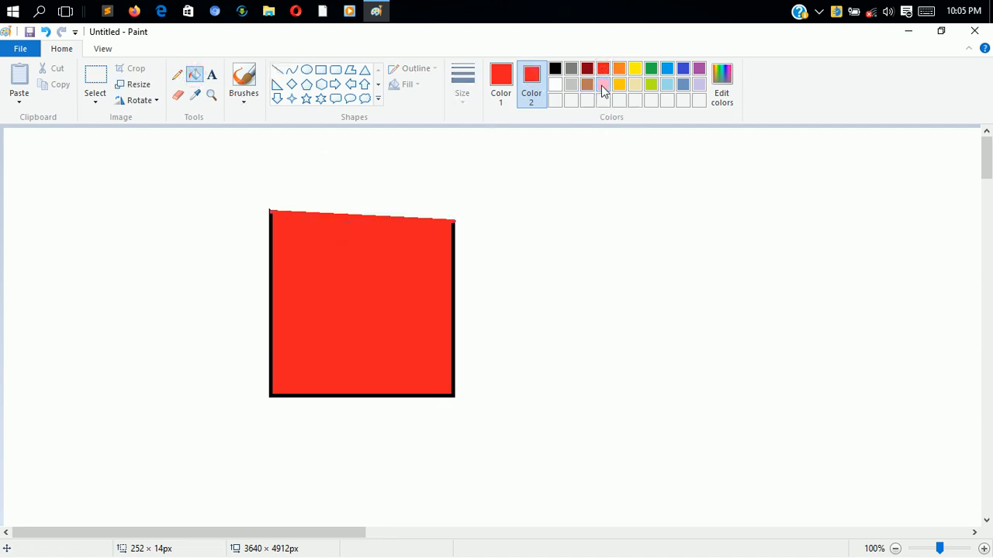
click(602, 85)
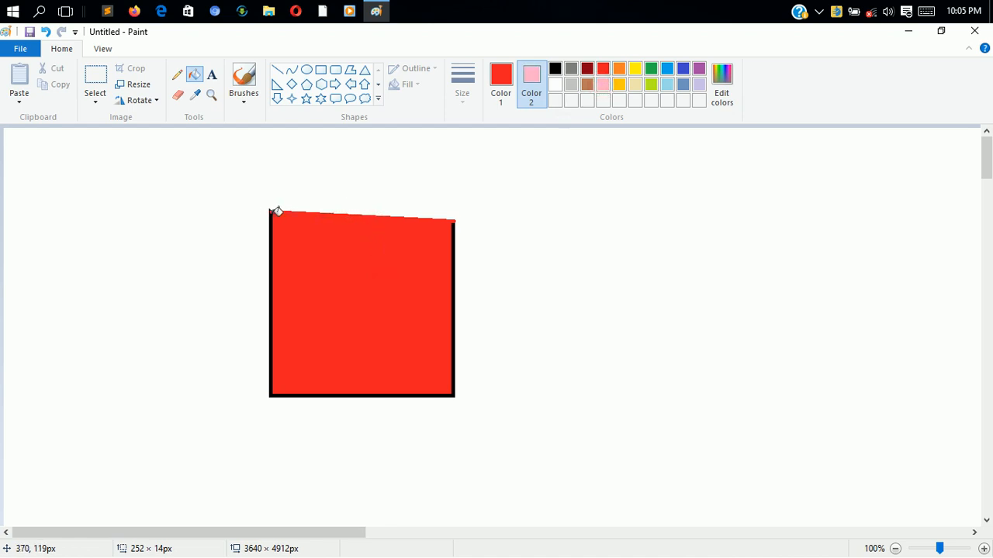
click(178, 94)
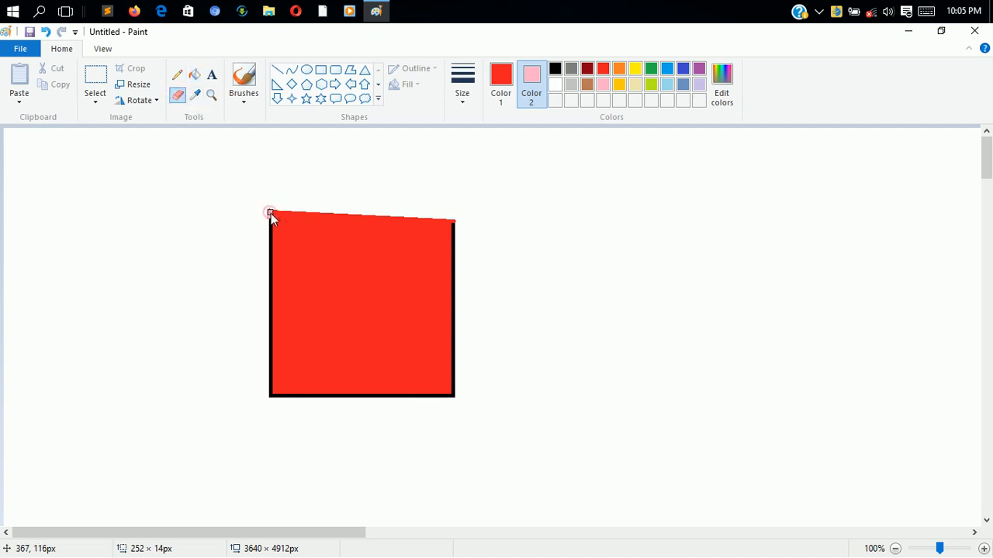
click(270, 214)
mouse_move(361, 245)
mouse_down()
mouse_move(427, 250)
mouse_move(461, 232)
mouse_move(452, 229)
mouse_move(465, 231)
mouse_up()
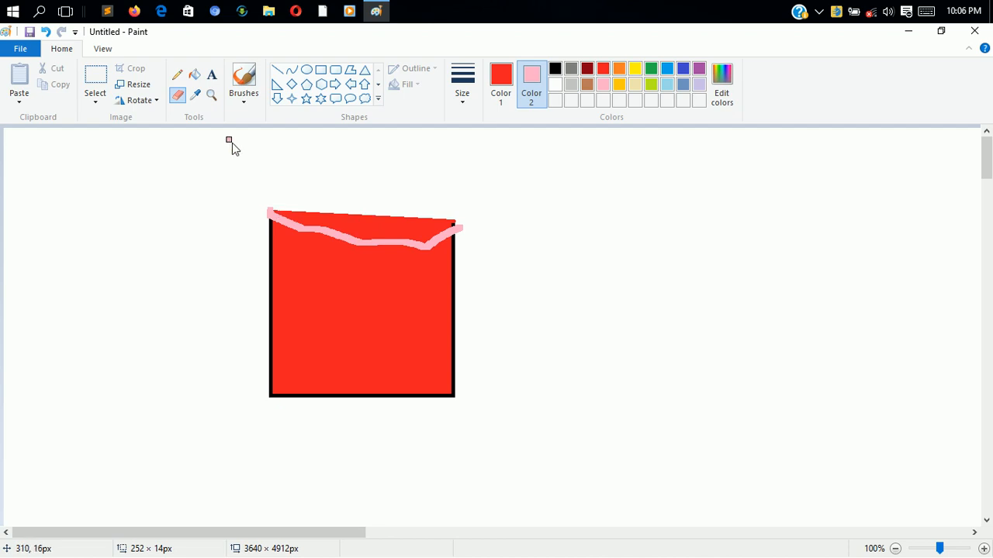
Magnify the red rectangle to 500% with the Magnifier
click(210, 96)
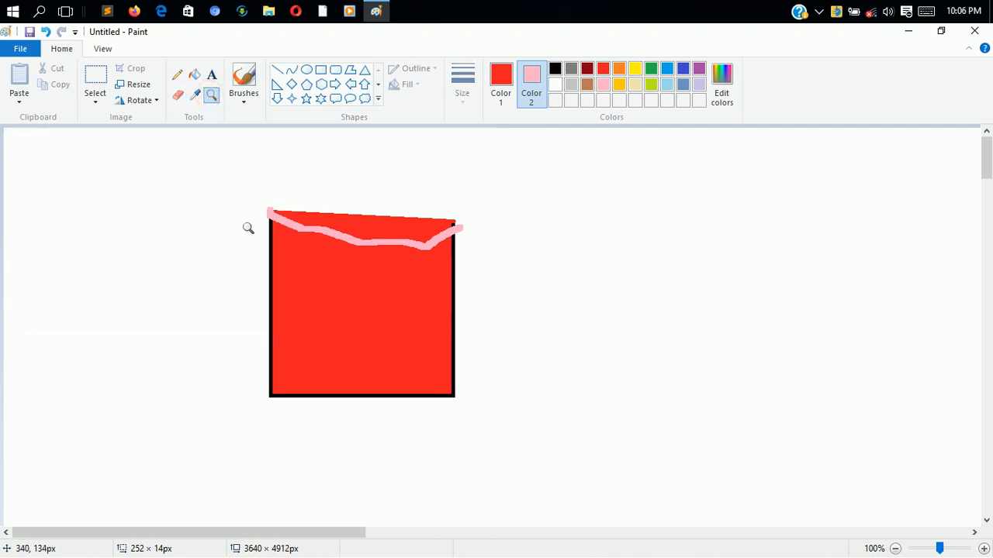
click(277, 231)
click(490, 314)
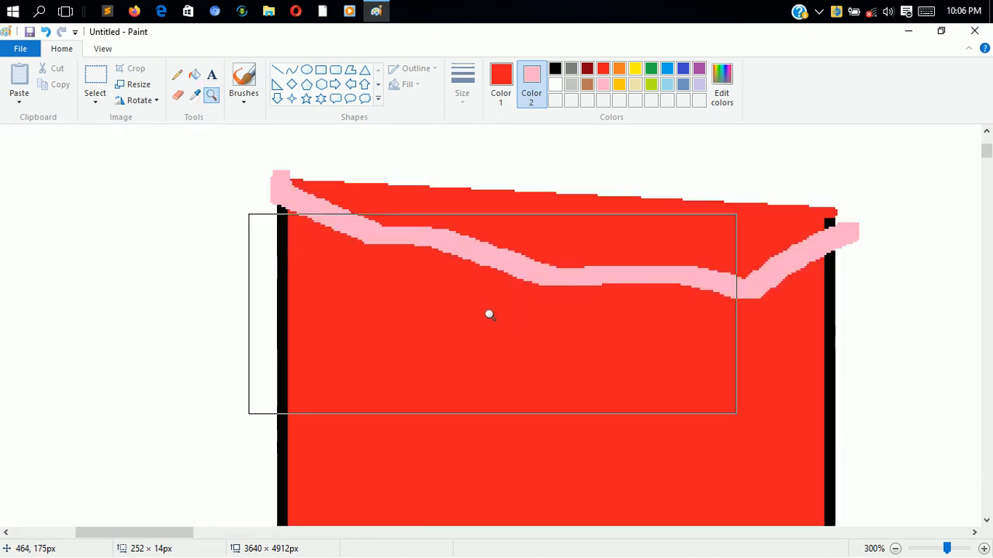
click(488, 315)
click(496, 315)
right_click(498, 315)
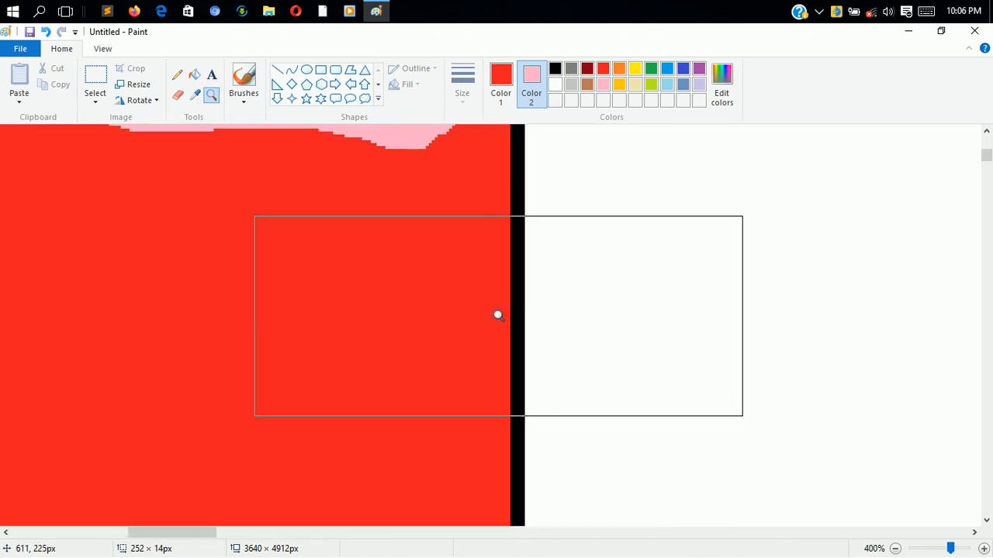
click(388, 255)
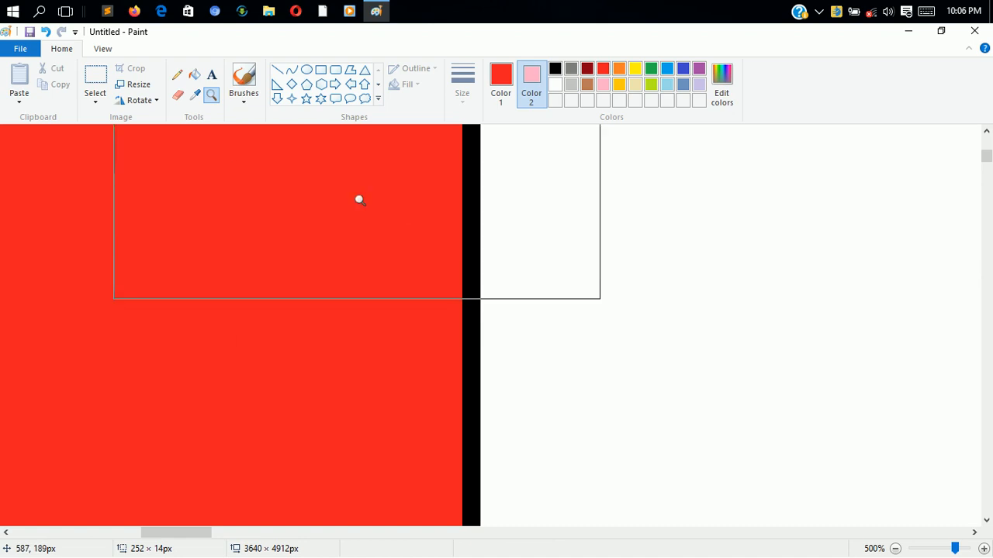
Switch to the Eraser, return the zoom to 100% and bring the whole rectangle back into view
click(209, 97)
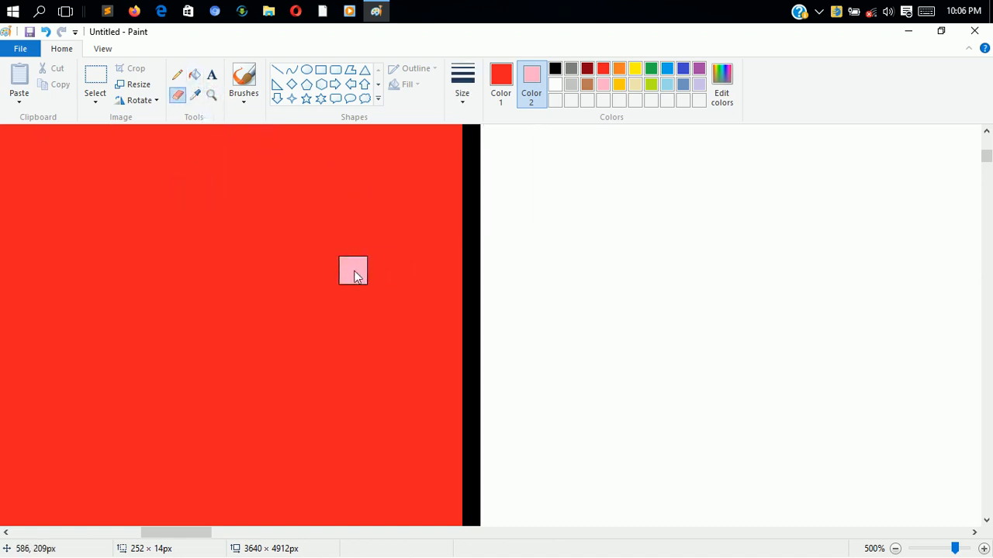
click(940, 549)
click(936, 548)
click(931, 549)
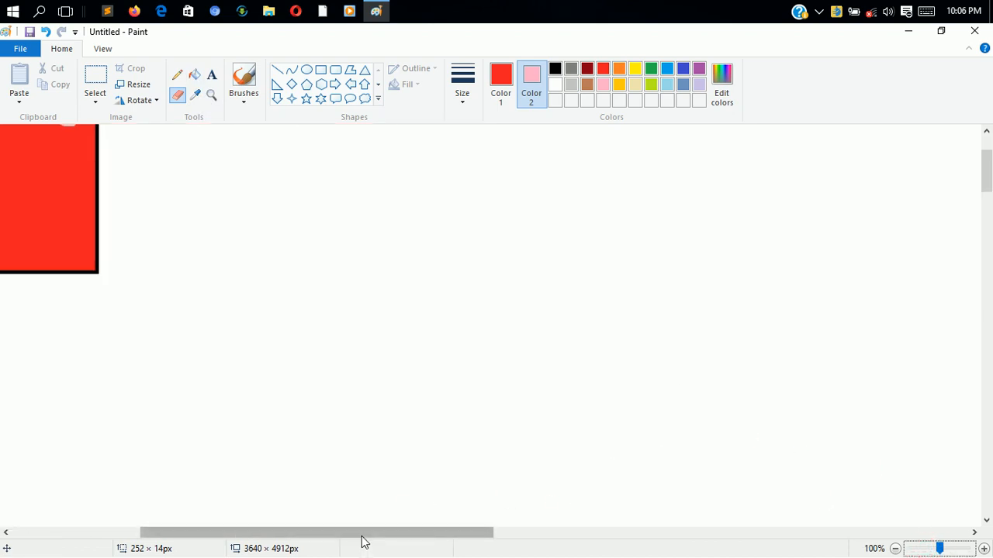
drag(365, 533, 207, 525)
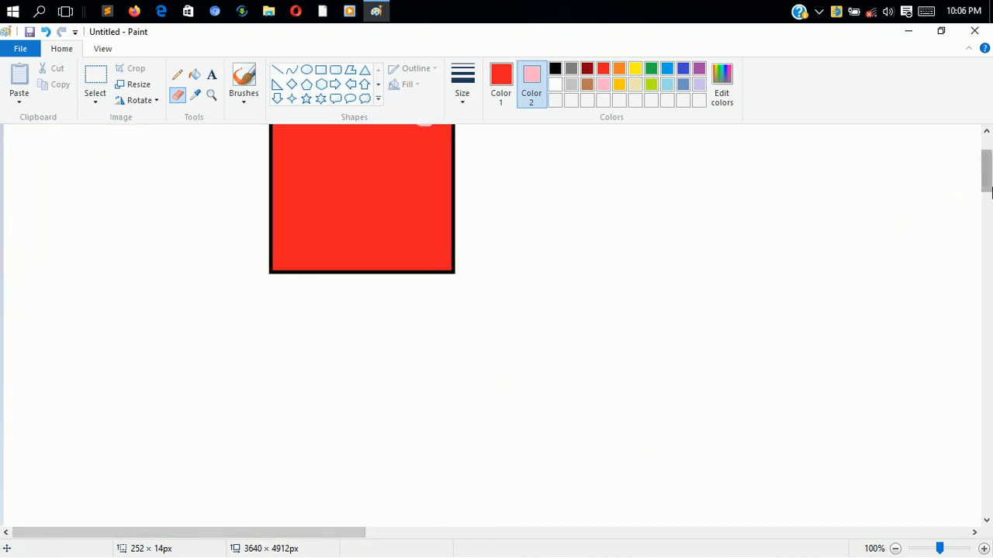
drag(987, 175, 987, 148)
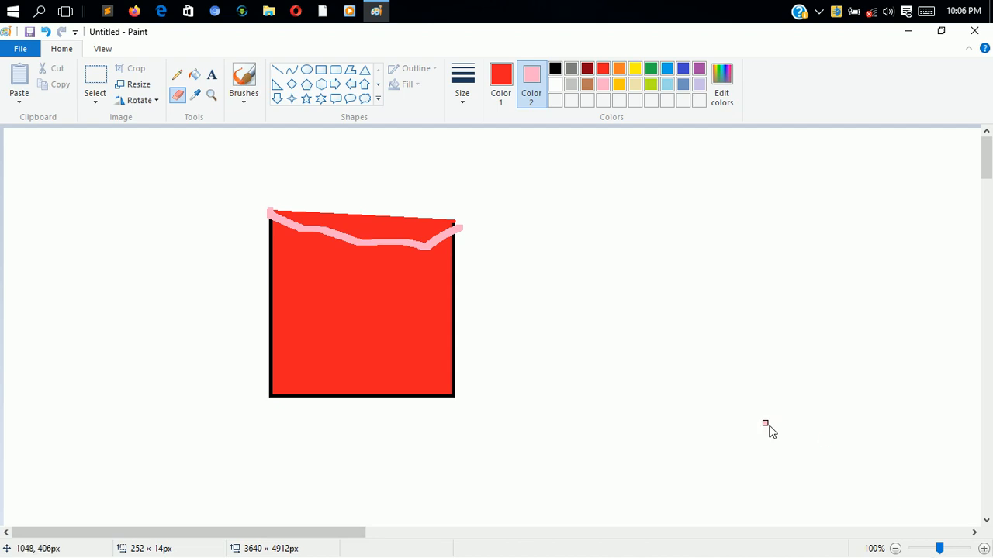
Sample the rectangle's black border with the Color picker and fill the pink strip and both red areas with black
click(200, 98)
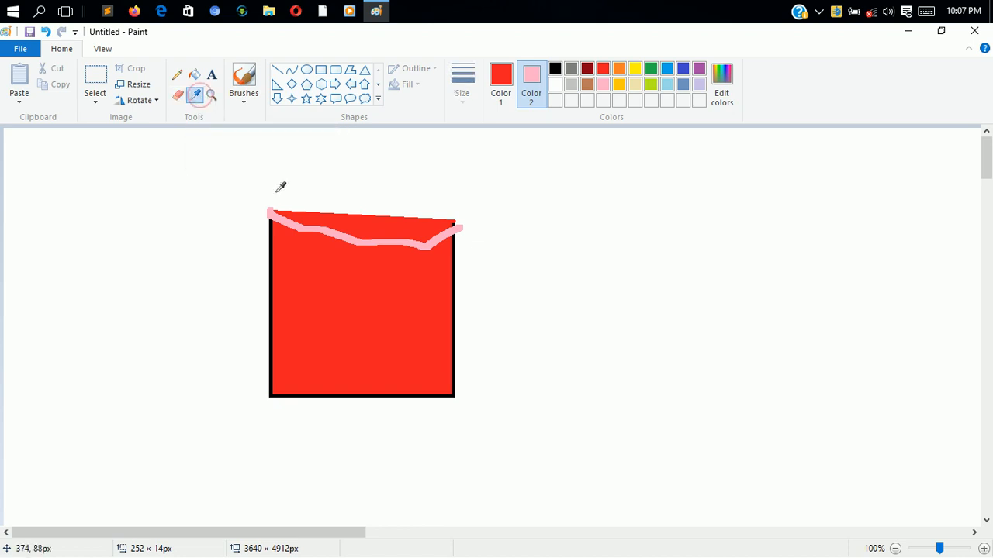
click(271, 259)
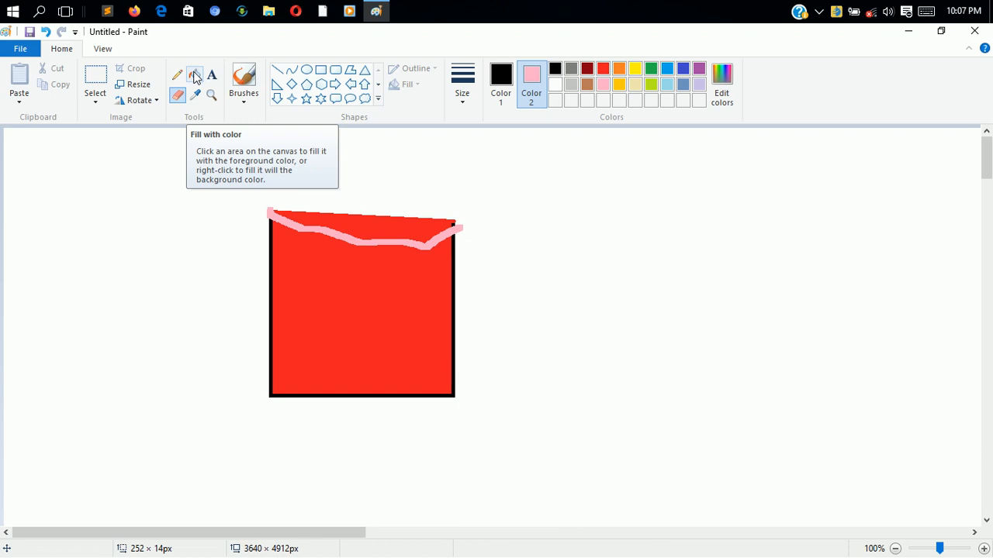
click(195, 78)
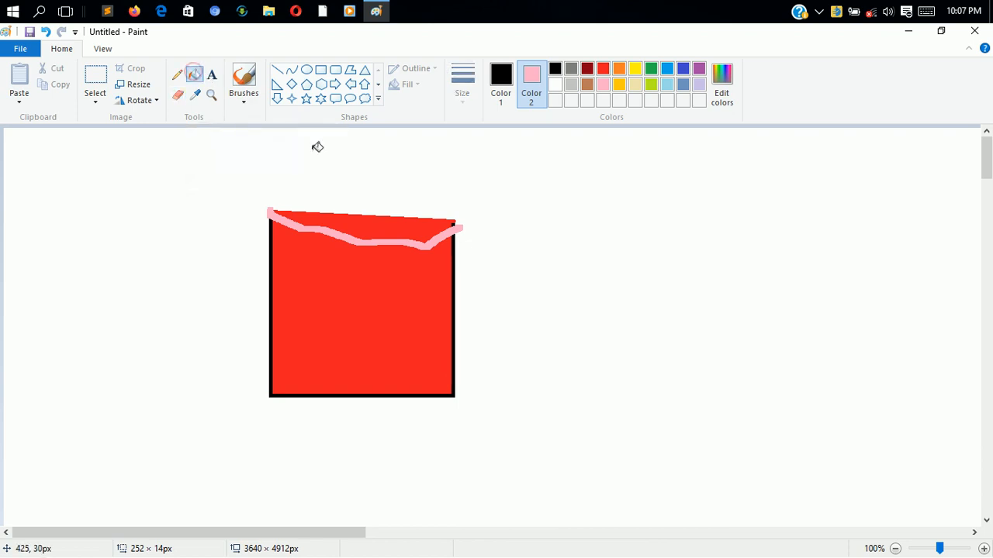
click(367, 241)
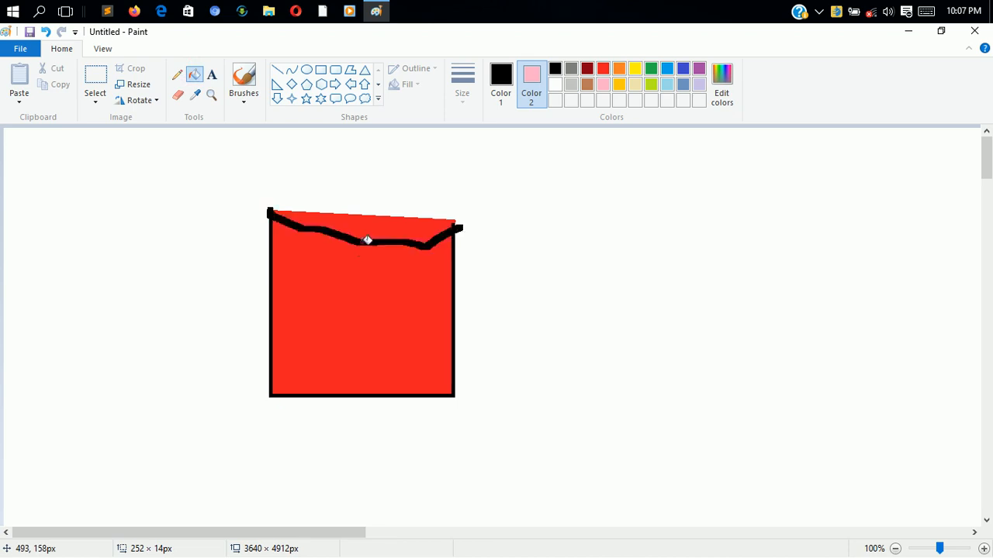
click(367, 293)
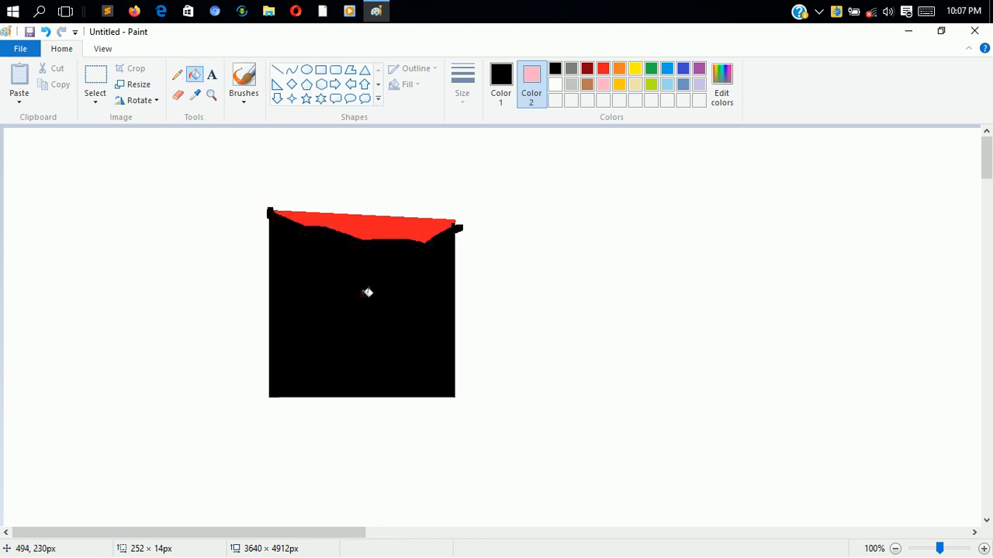
click(400, 228)
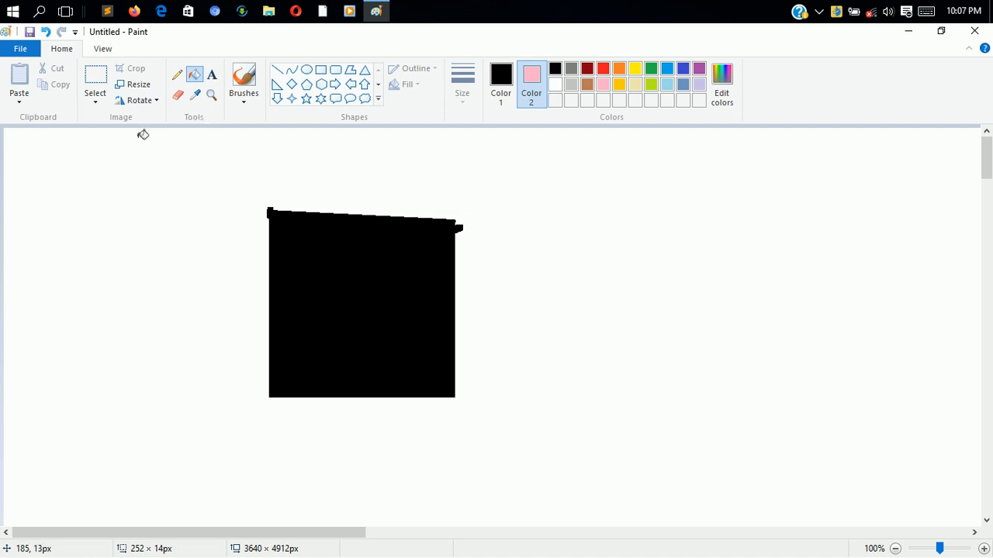
Enclose the black shape in a rectangular selection about 390 × 402 px and delete it
click(95, 81)
drag(234, 152, 517, 444)
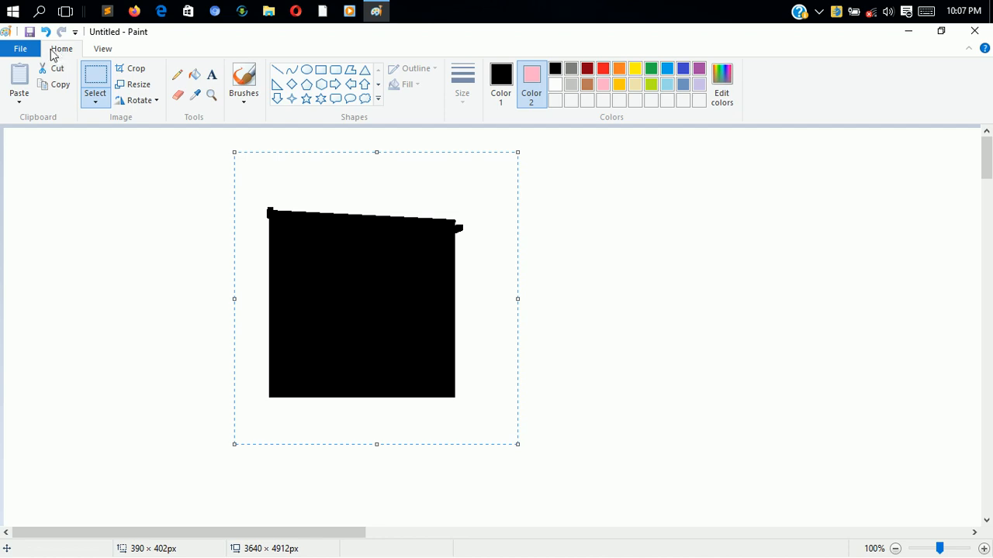
click(25, 50)
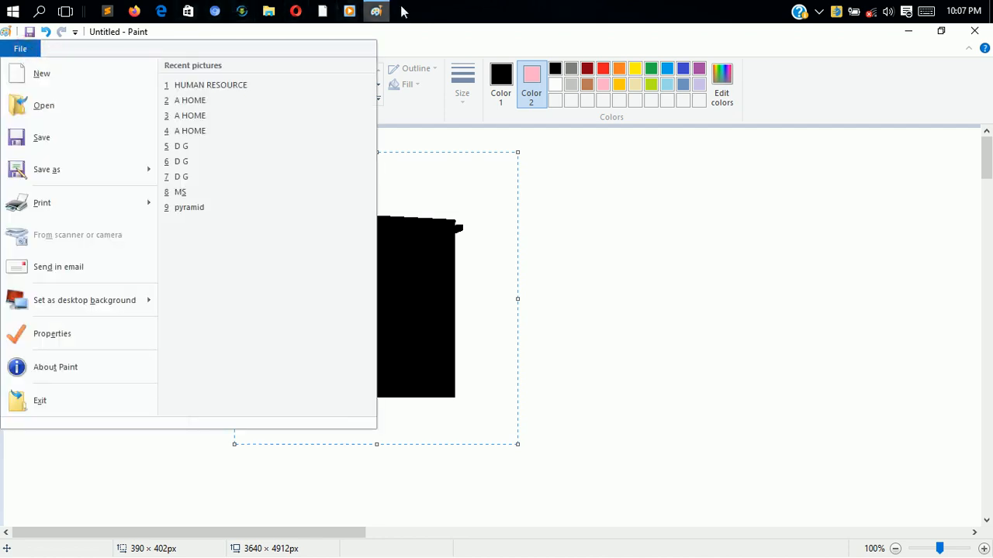
click(453, 45)
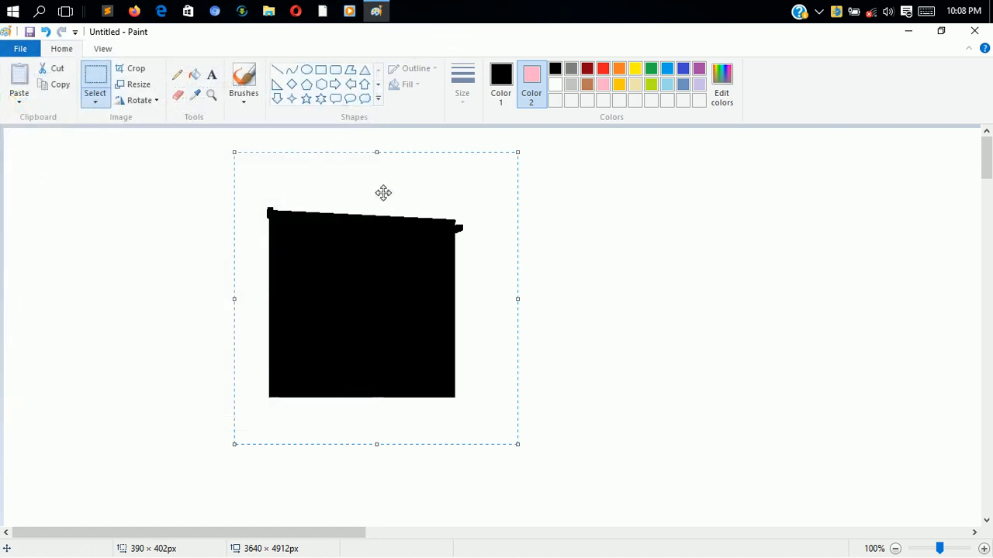
key(Delete)
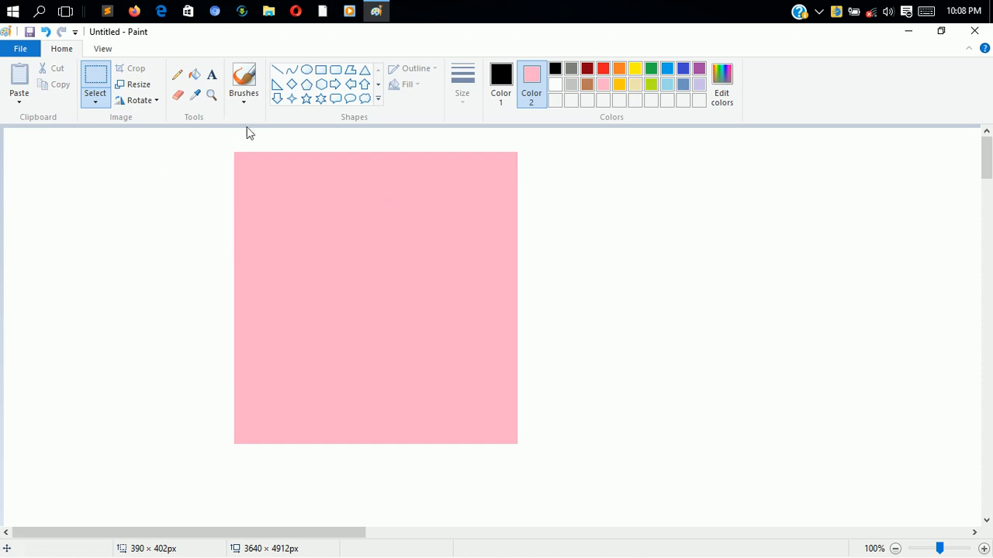
Set Color 2 to white and delete the pink area using a rectangular selection about 456 × 451 px
click(558, 84)
click(95, 78)
drag(218, 142, 549, 469)
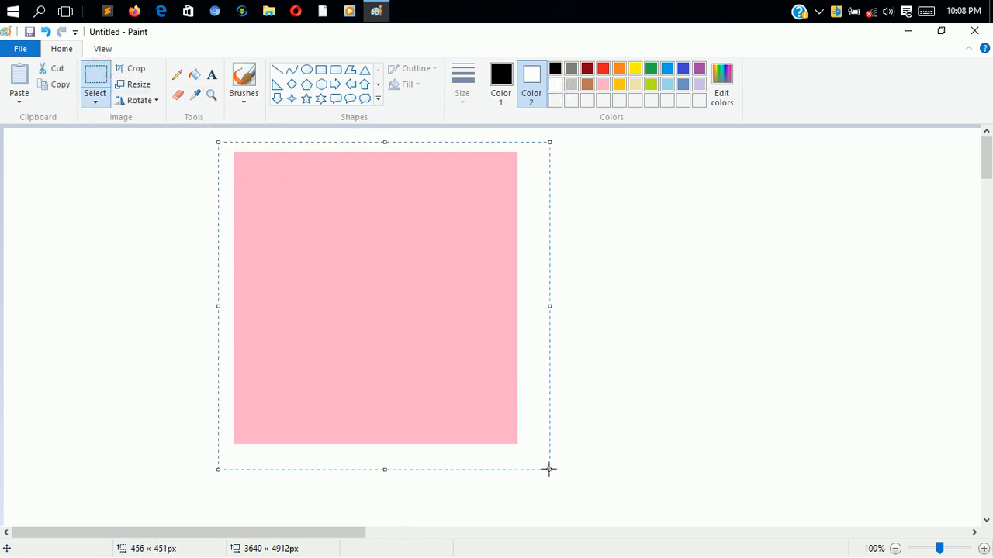
key(Delete)
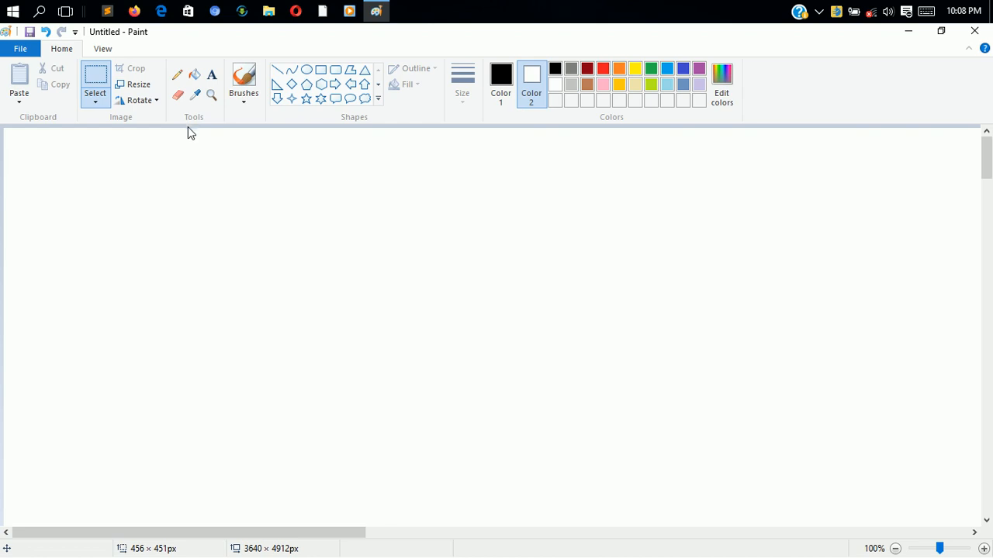
Draw a freehand bucket with the Pencil: a round rim, sides with a closed base, and a smaller oval inside the rim
click(176, 78)
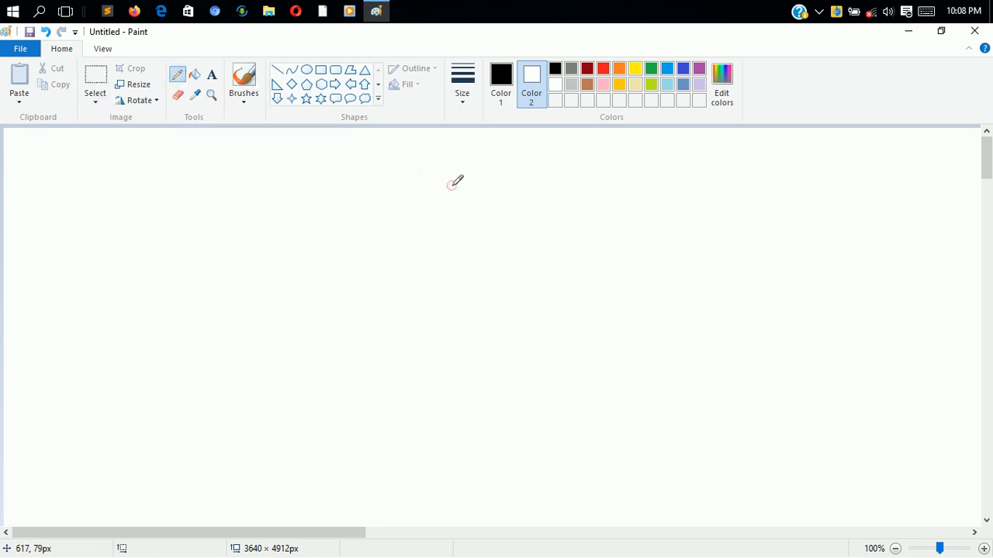
mouse_move(453, 185)
mouse_down()
mouse_move(403, 199)
mouse_move(397, 229)
mouse_move(415, 268)
mouse_move(447, 279)
mouse_move(474, 278)
mouse_move(503, 242)
mouse_move(509, 219)
mouse_move(499, 200)
mouse_move(474, 187)
mouse_up()
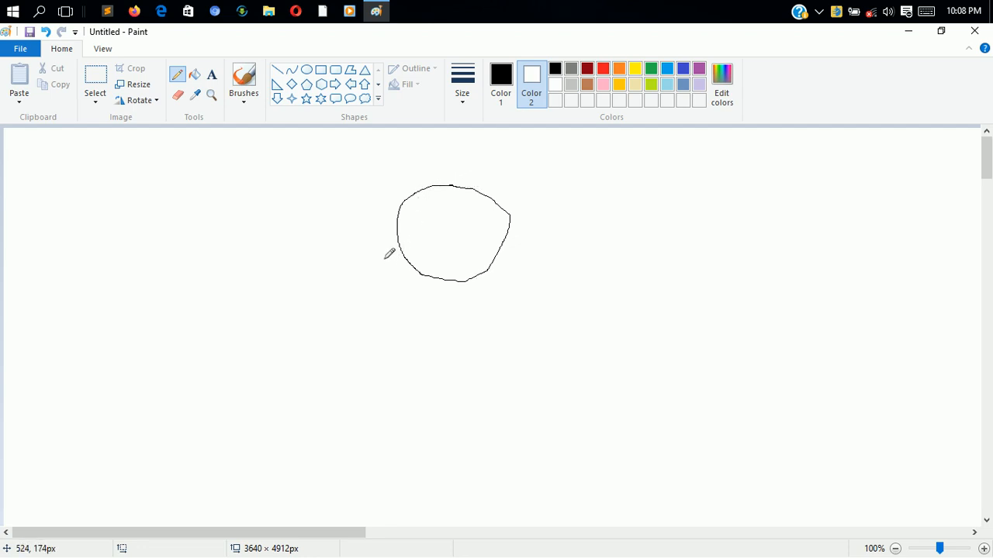
mouse_move(397, 214)
mouse_down()
mouse_move(408, 333)
mouse_move(454, 346)
mouse_move(504, 316)
mouse_up()
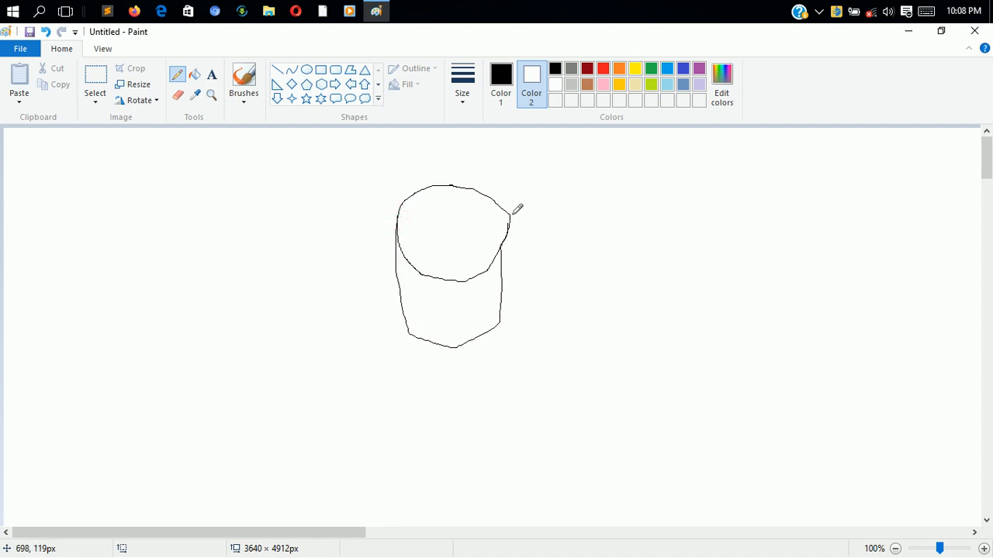
drag(509, 214, 507, 302)
mouse_move(402, 205)
mouse_down()
mouse_move(437, 245)
mouse_move(487, 247)
mouse_move(512, 235)
mouse_move(426, 199)
mouse_up()
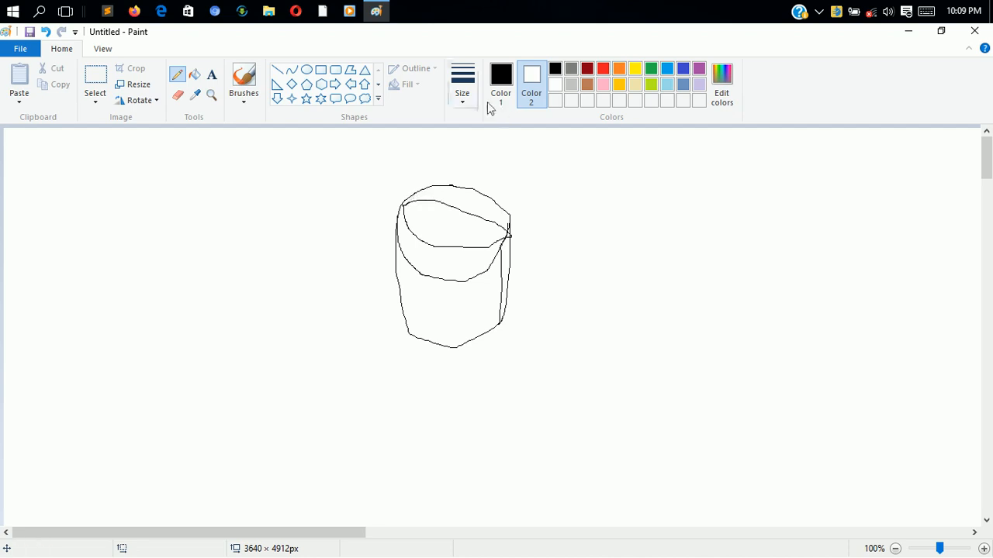
Fill the bucket's inner oval and the surrounding rim area with black, and set Color 2 to brown
click(193, 74)
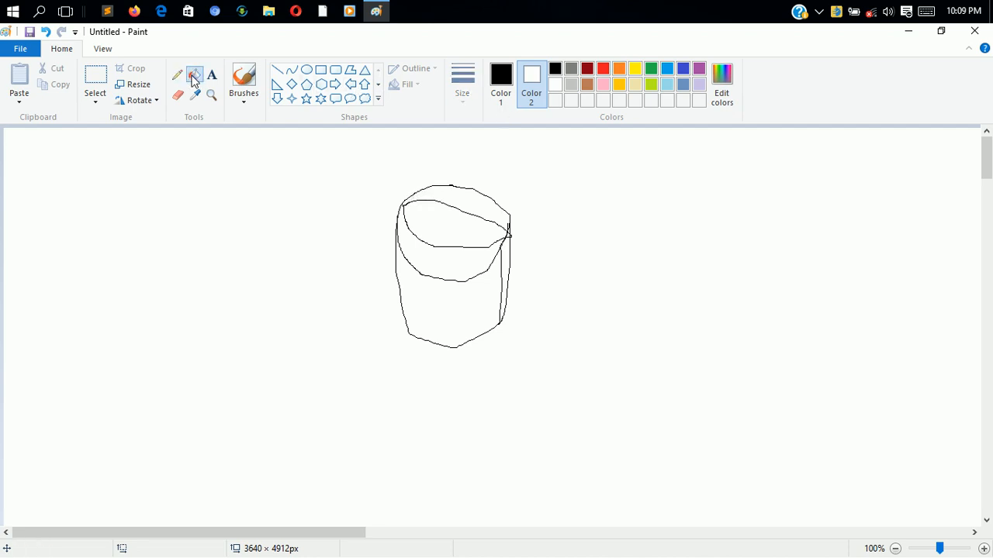
click(449, 231)
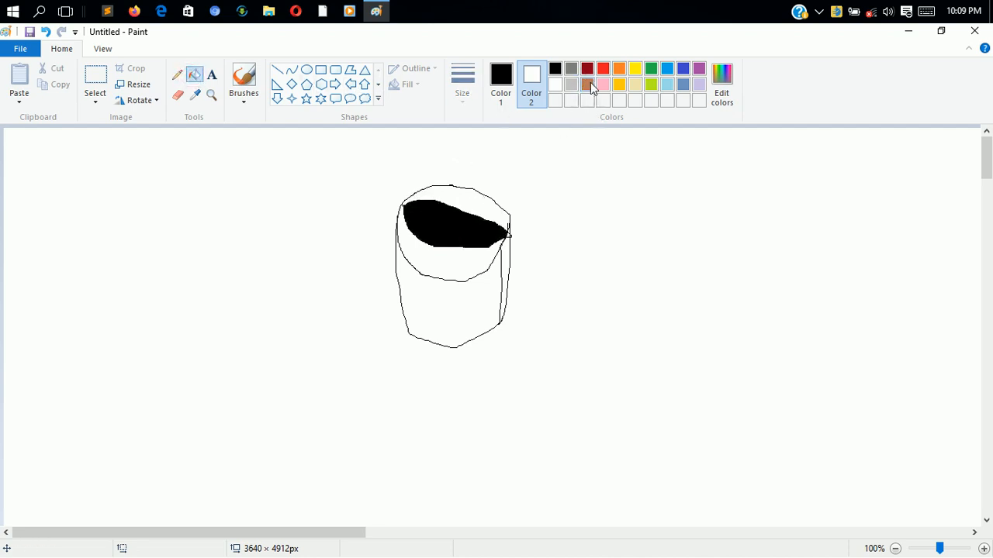
click(588, 84)
click(438, 273)
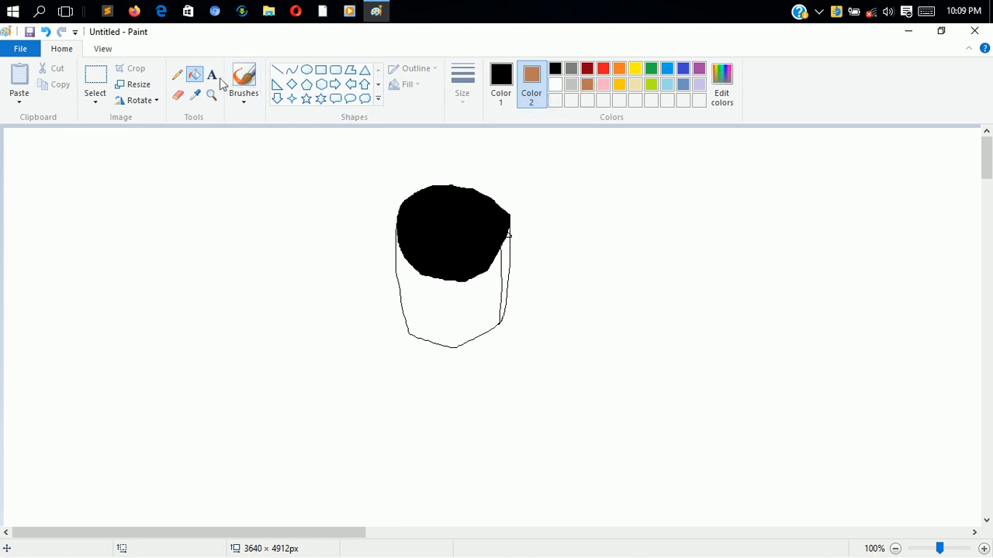
Sample white from the drawing with the Color picker and fill the bucket's black rim with it
click(193, 95)
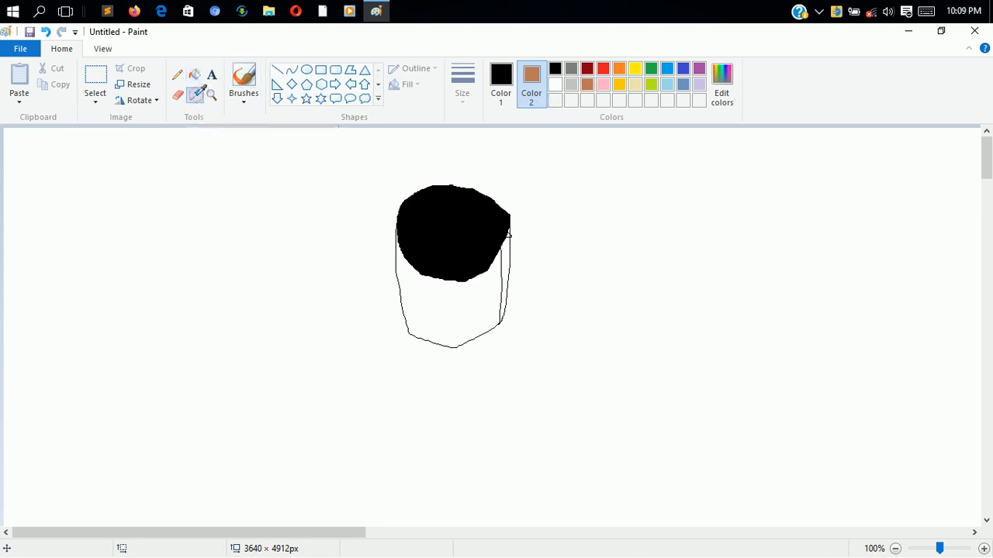
click(400, 262)
click(461, 221)
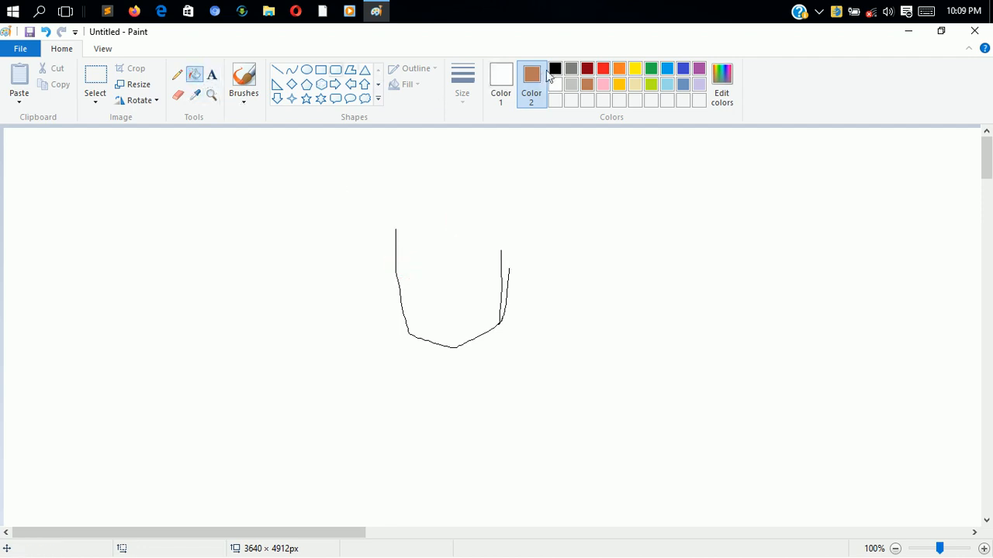
Set Color 2 to dark gray, apply the fill inside the bucket outline and switch to the Pencil tool
click(435, 268)
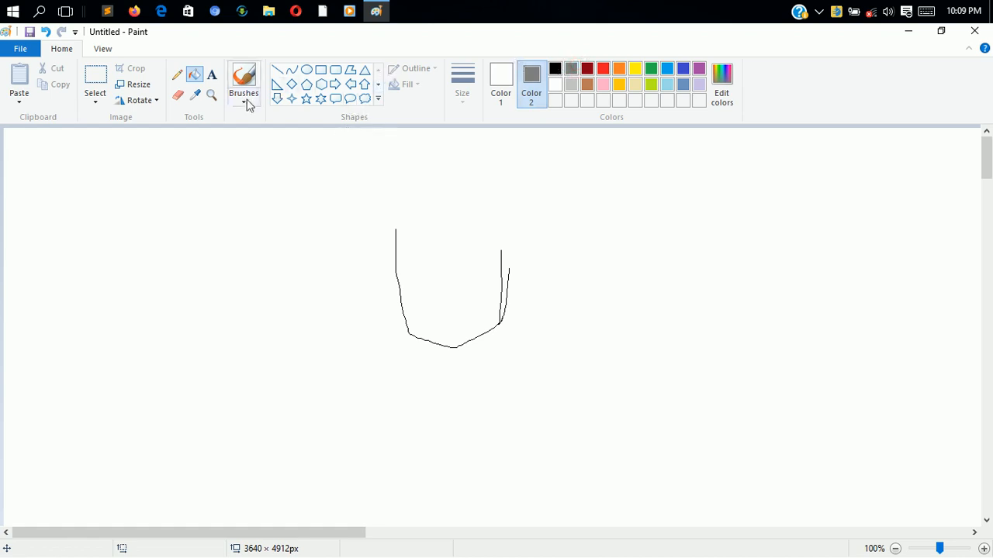
click(177, 75)
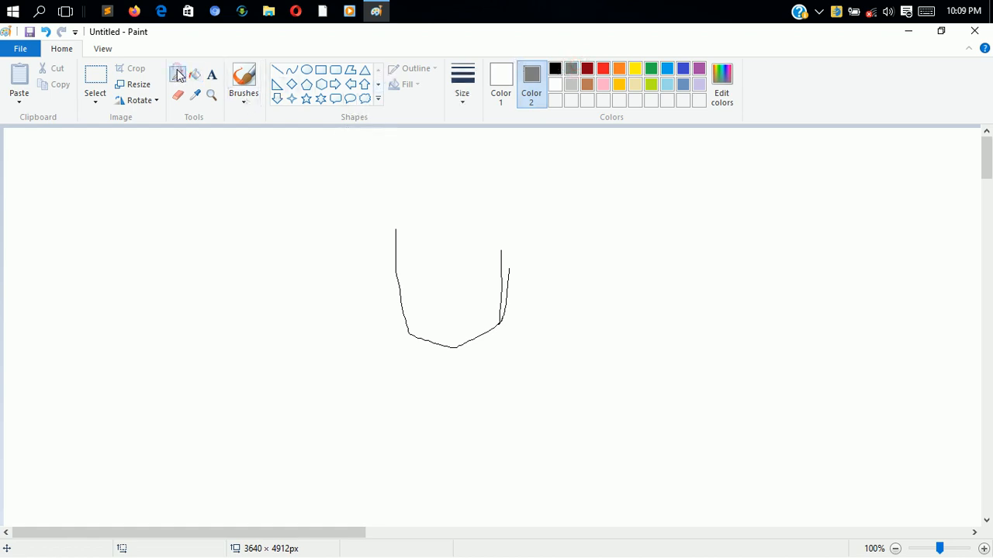
Set Color 2 to brown and try to fill the inside of the bucket outline with the white Color 1
click(587, 87)
click(501, 83)
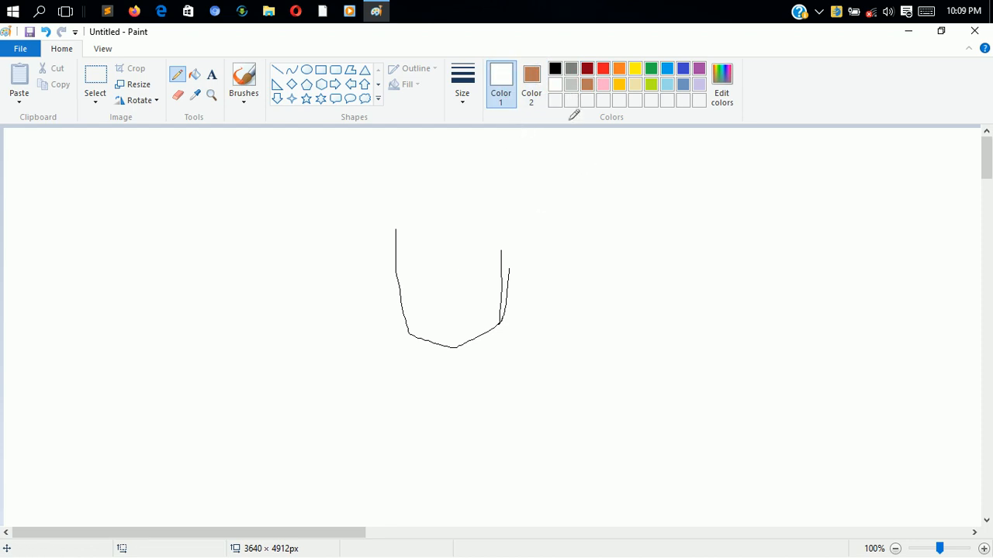
click(194, 74)
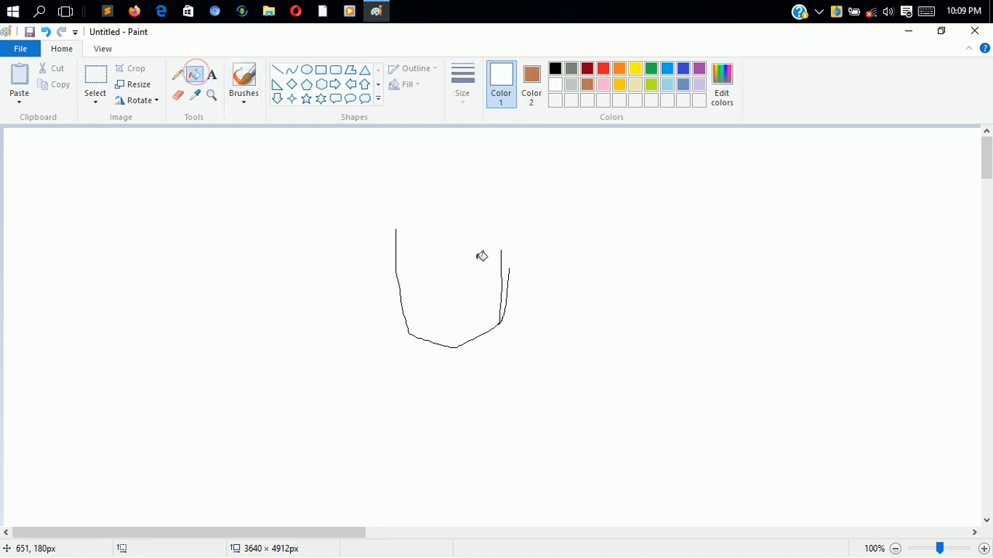
click(465, 295)
click(465, 239)
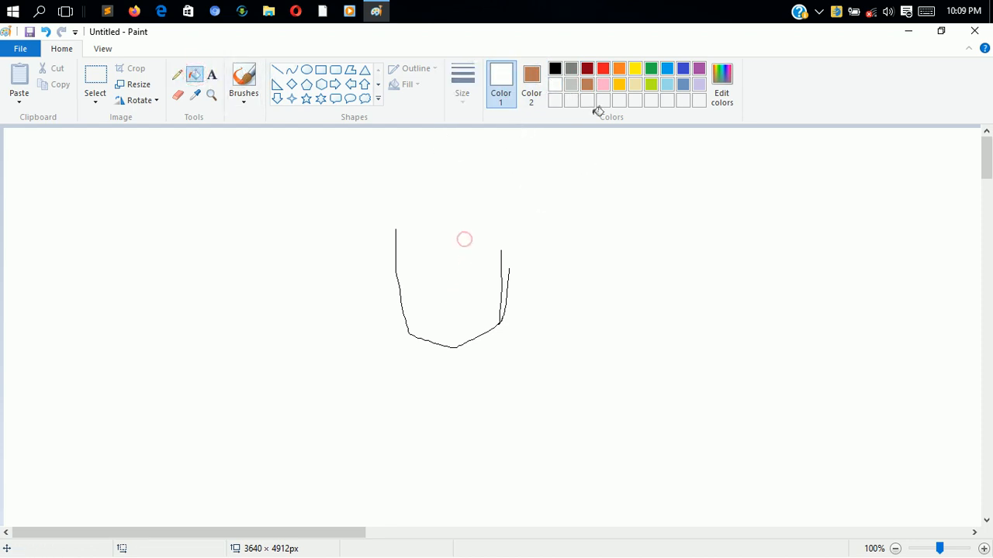
Set Color 1 to brown, try filling the inside of the open bucket outline, and undo the fill
click(588, 83)
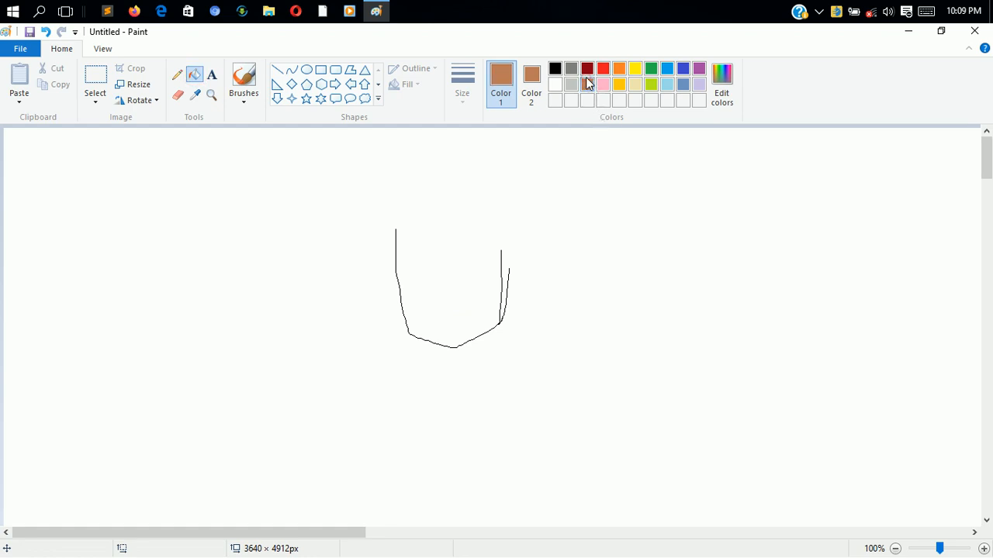
click(453, 255)
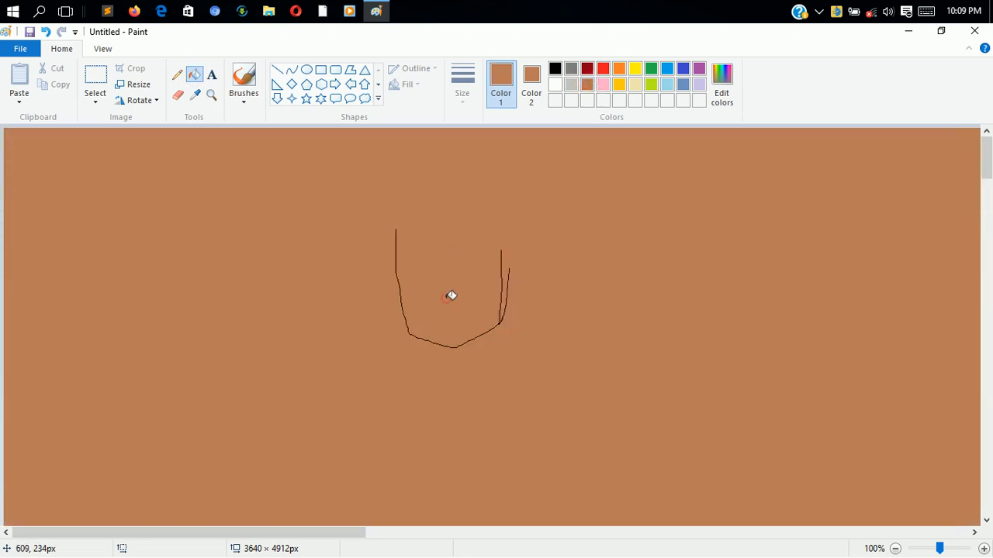
click(396, 233)
key(ctrl+z)
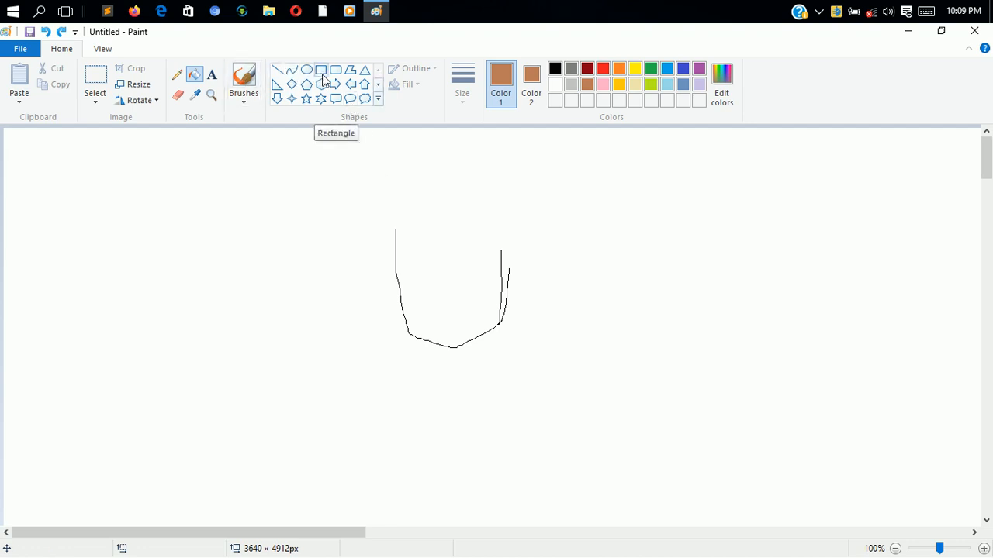
Select a rectangular area of about 234 × 243 px around the bucket drawing and delete its contents
click(95, 77)
drag(370, 197, 541, 373)
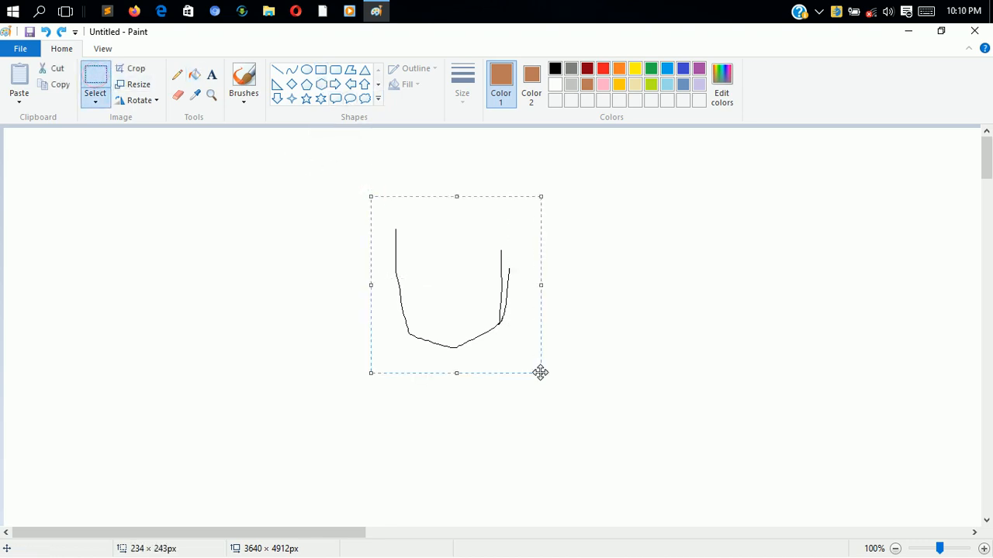
key(Delete)
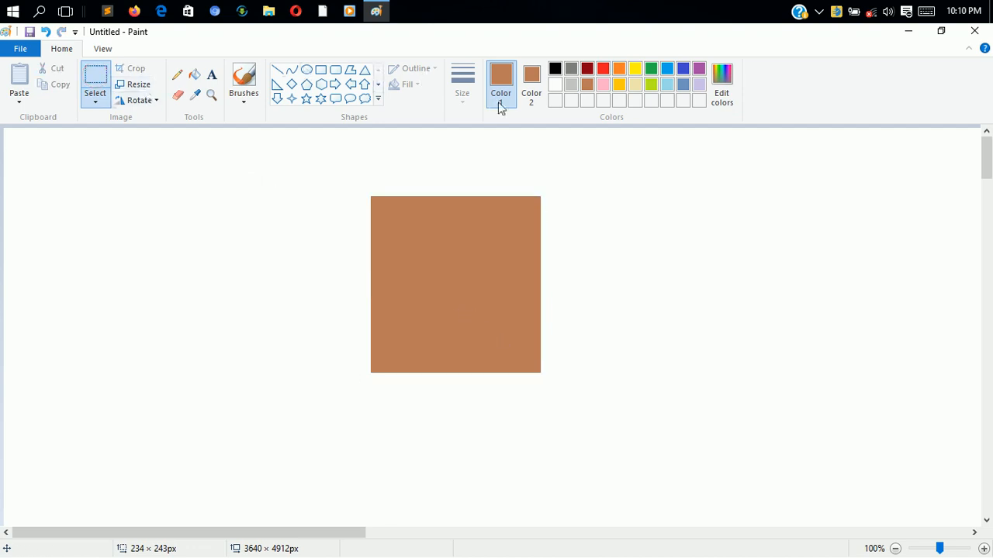
Set Color 1 to white and delete a selected area of about 453 × 375 px around the brown block
click(555, 84)
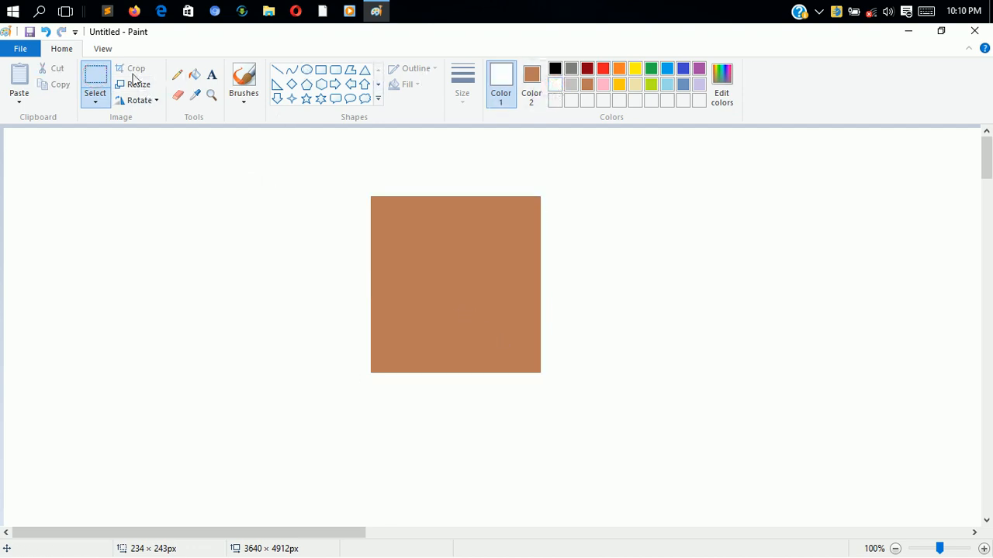
click(97, 86)
drag(301, 151, 629, 424)
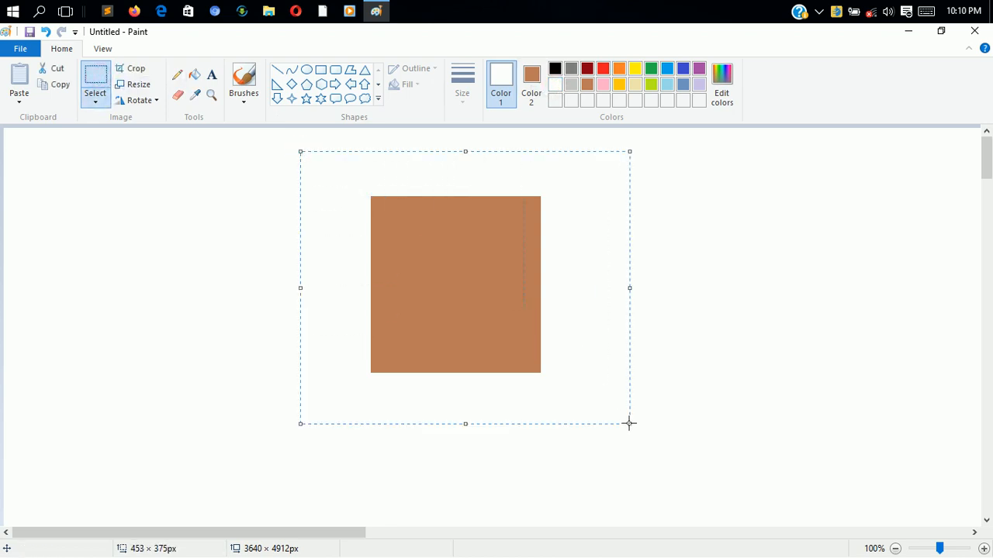
key(Delete)
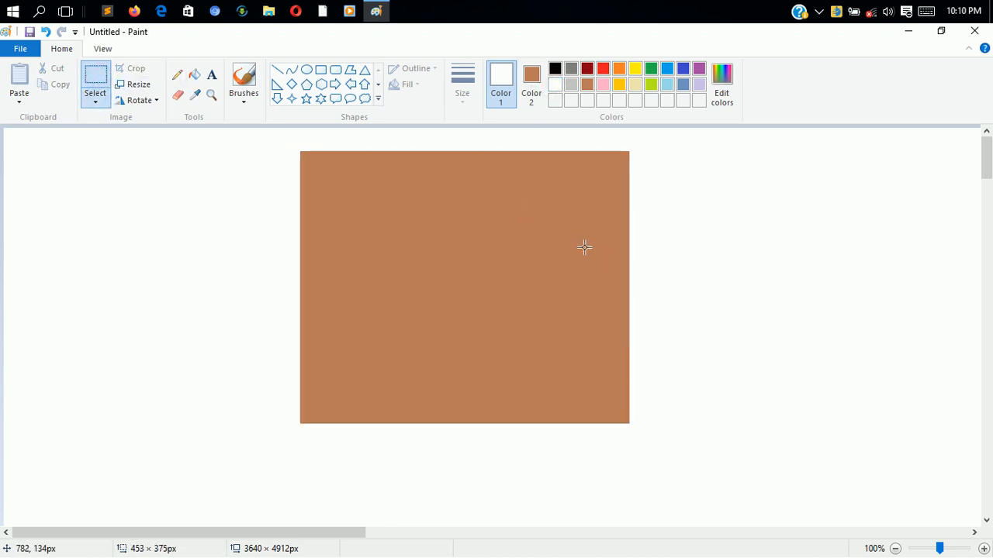
Set Color 2 to white and clear the brown block by deleting a selection of about 561 × 441 px around it
click(532, 80)
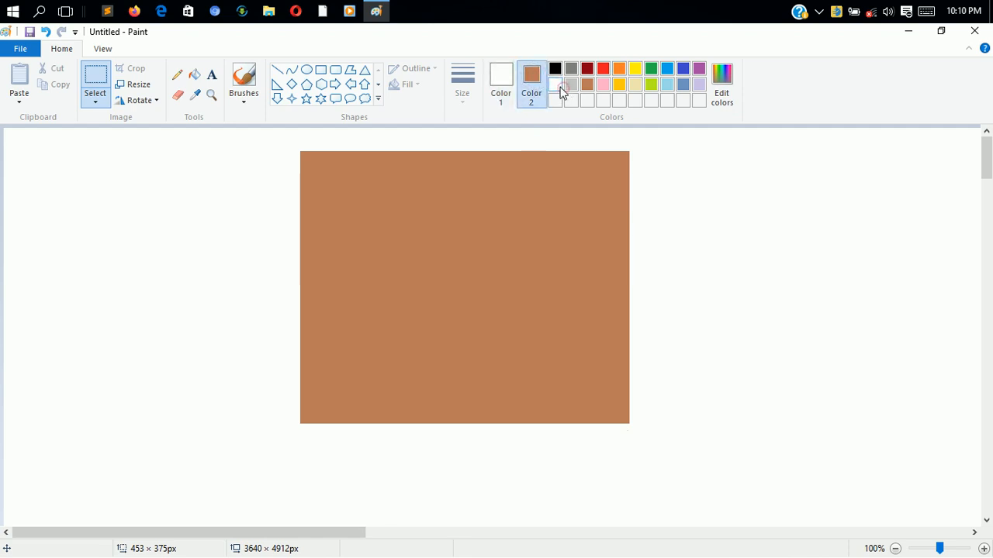
click(557, 85)
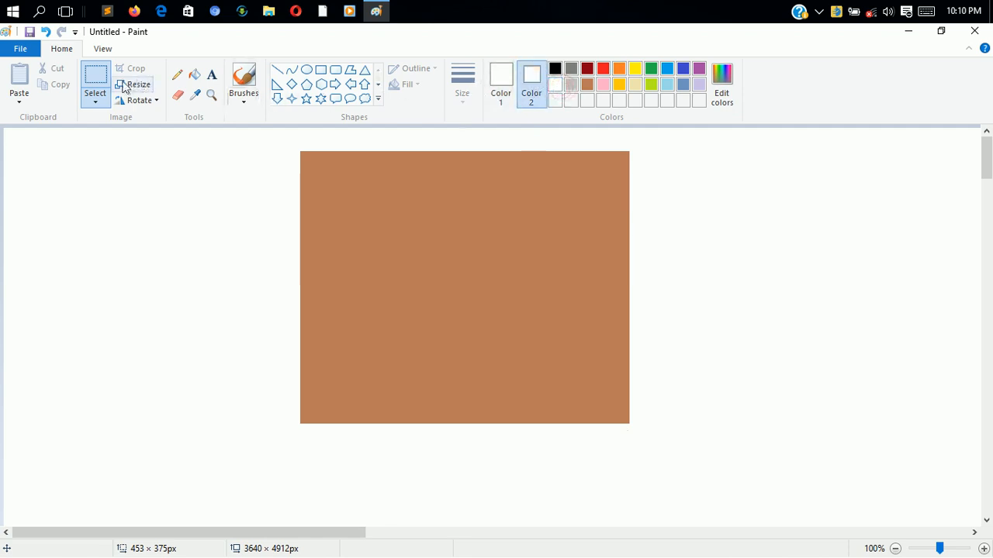
click(96, 78)
drag(266, 134, 673, 454)
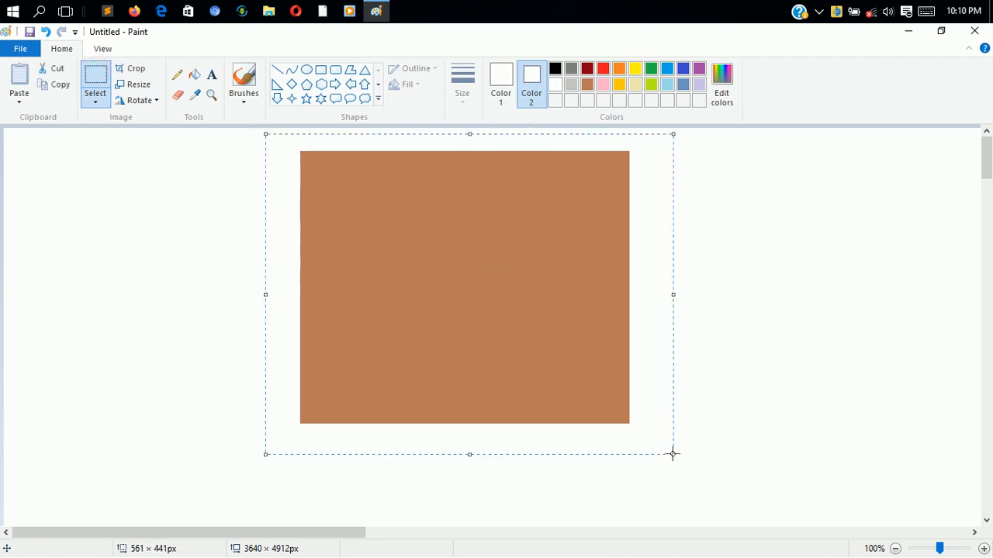
key(Delete)
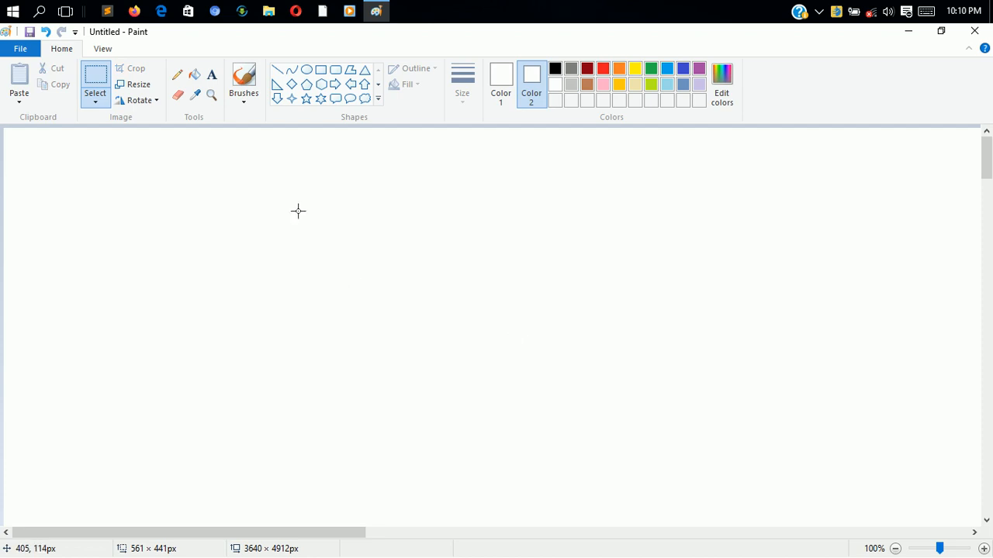
Draw white-outlined rectangles of about 224 × 111 px and 324 × 215 px, setting Color 2 to black between them
click(320, 72)
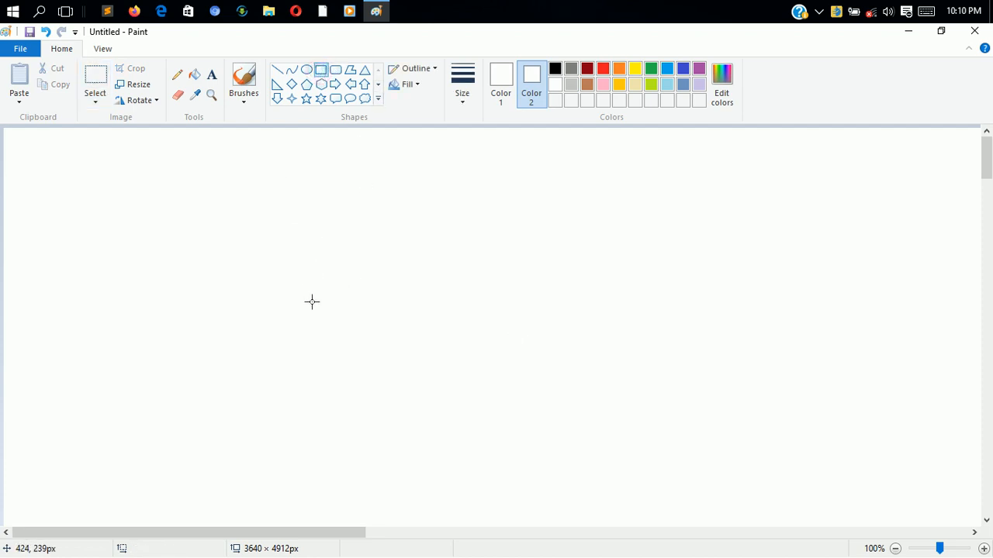
drag(312, 302, 474, 382)
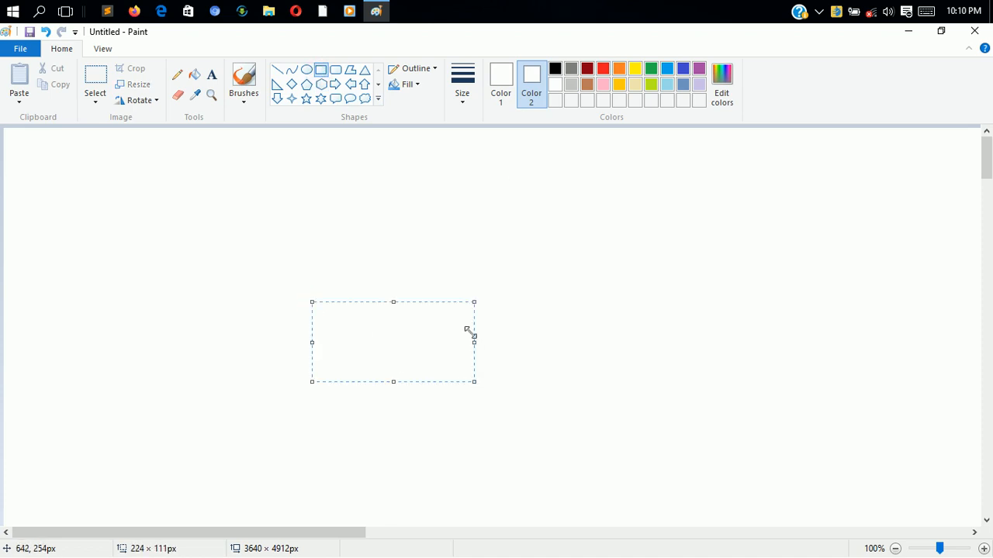
click(555, 69)
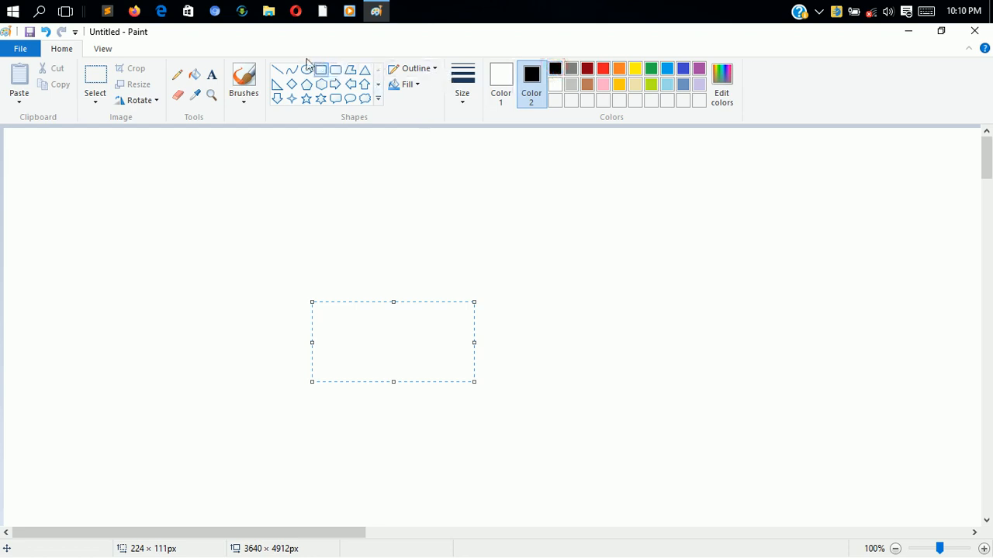
drag(286, 225, 520, 381)
click(503, 78)
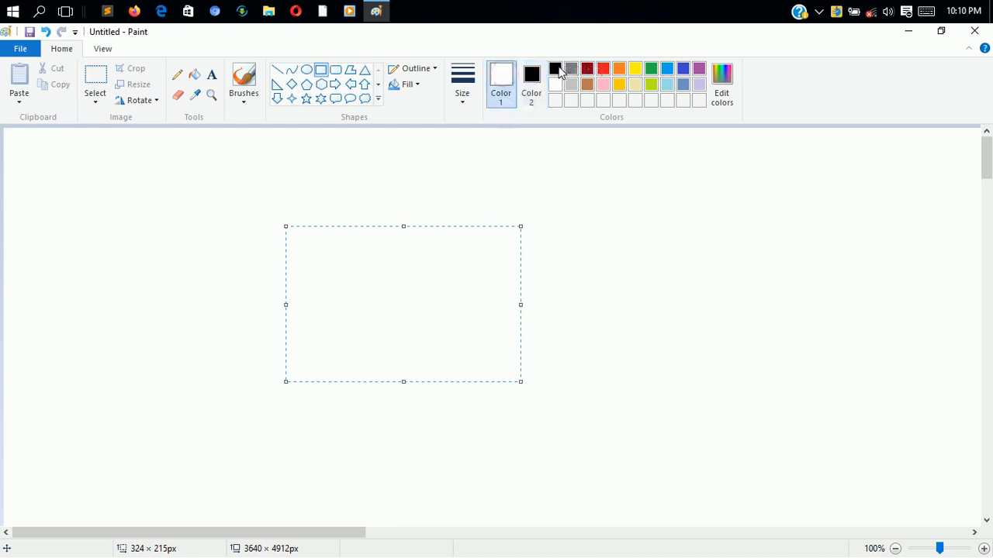
click(325, 191)
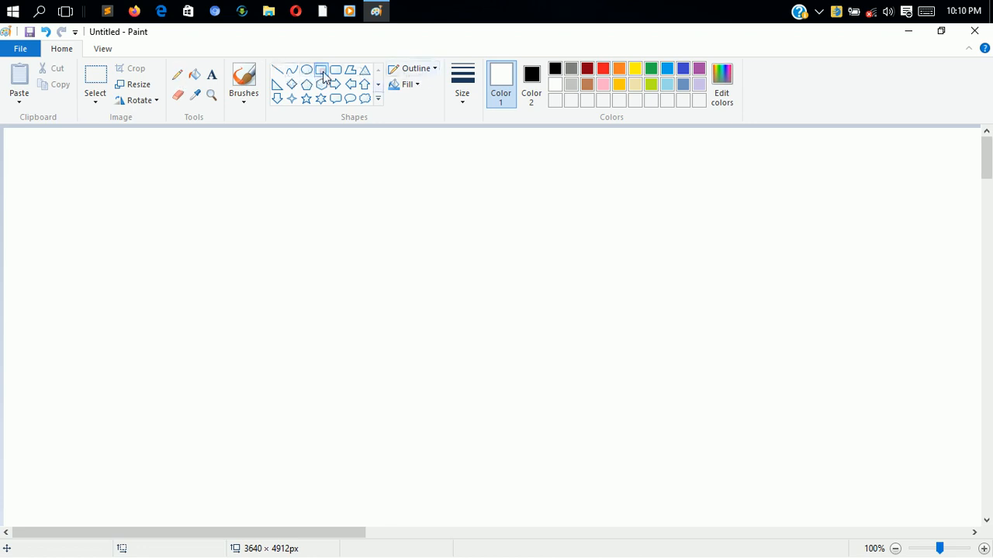
Draw a rectangle for the house body, try a dark red outline, make it black, and enlarge the shape to about 411 × 254 px
click(537, 101)
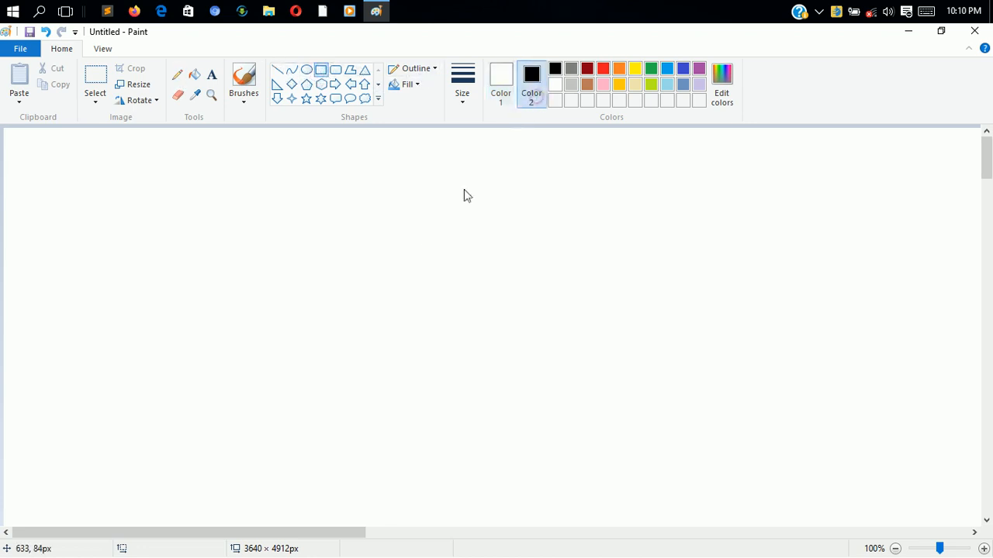
drag(340, 269, 509, 401)
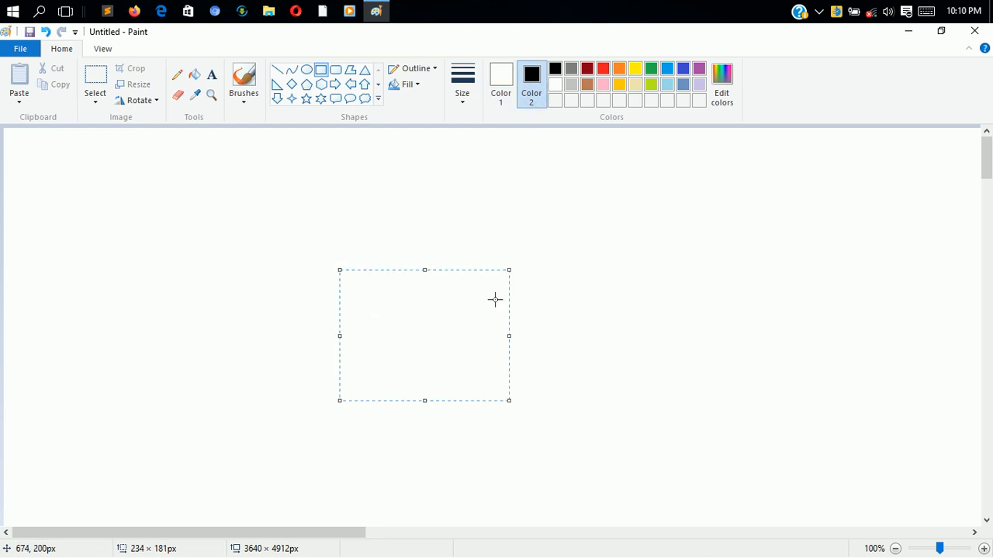
click(500, 81)
click(587, 69)
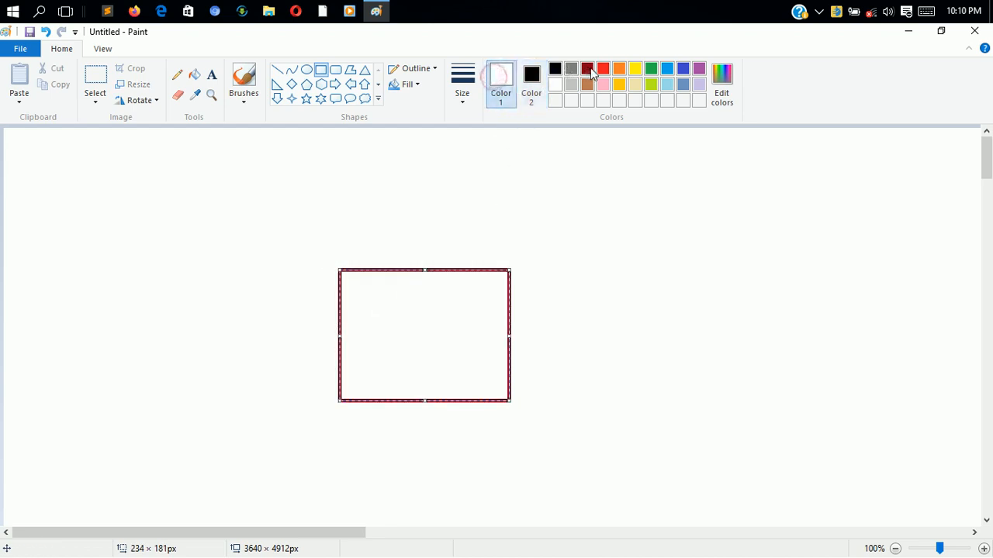
click(555, 69)
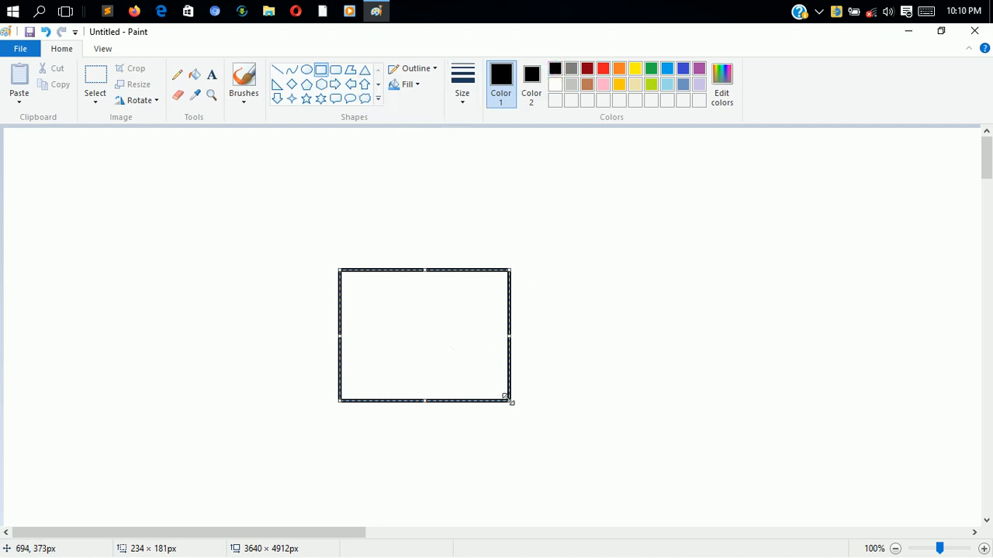
drag(511, 403, 641, 457)
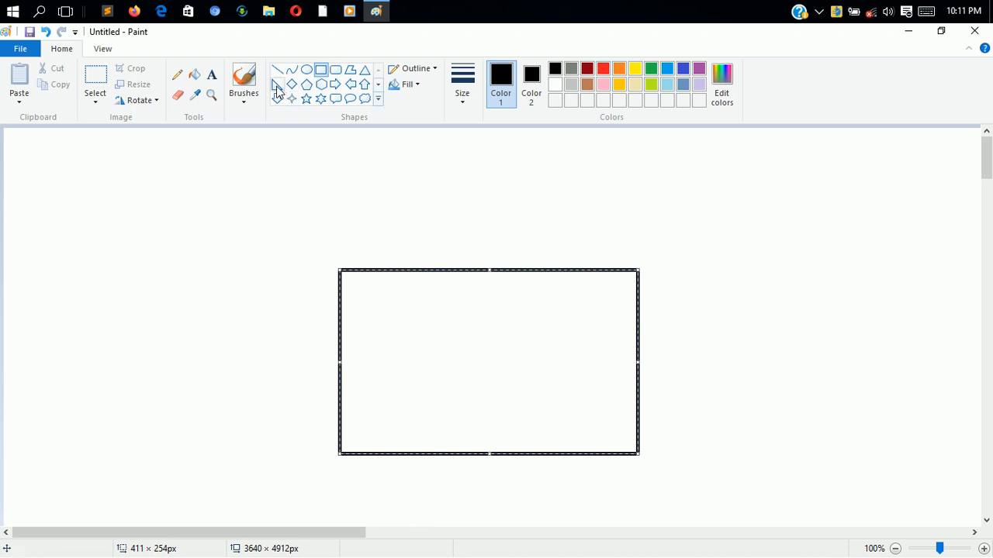
Draw a triangle roof spanning the top edge of the house body and stretch it upward to about 413 × 184 px
click(364, 70)
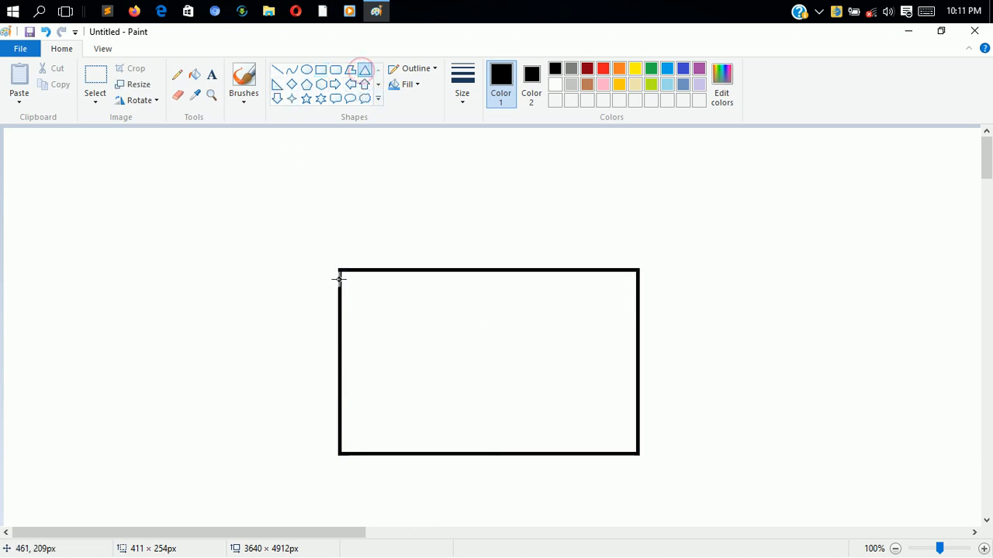
drag(341, 222, 639, 269)
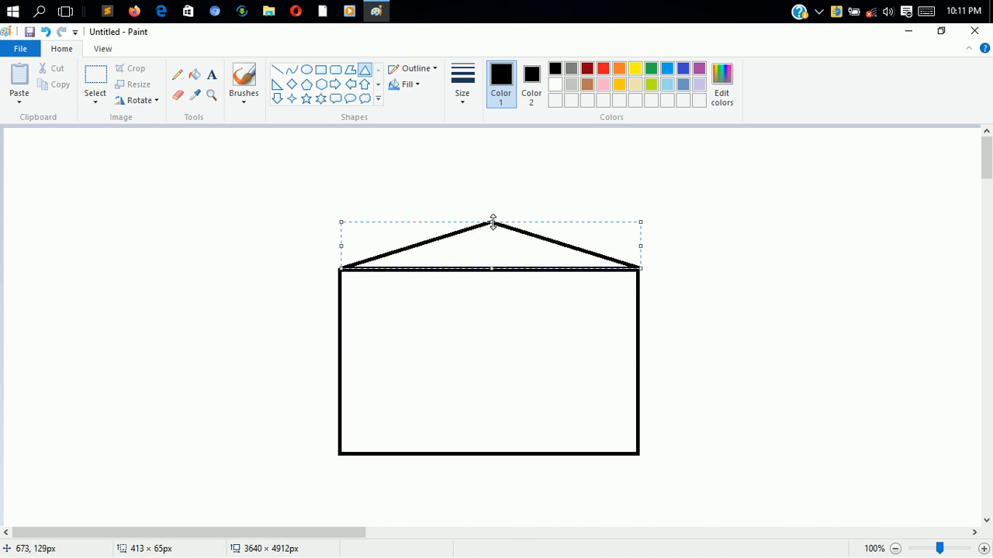
drag(493, 223, 488, 133)
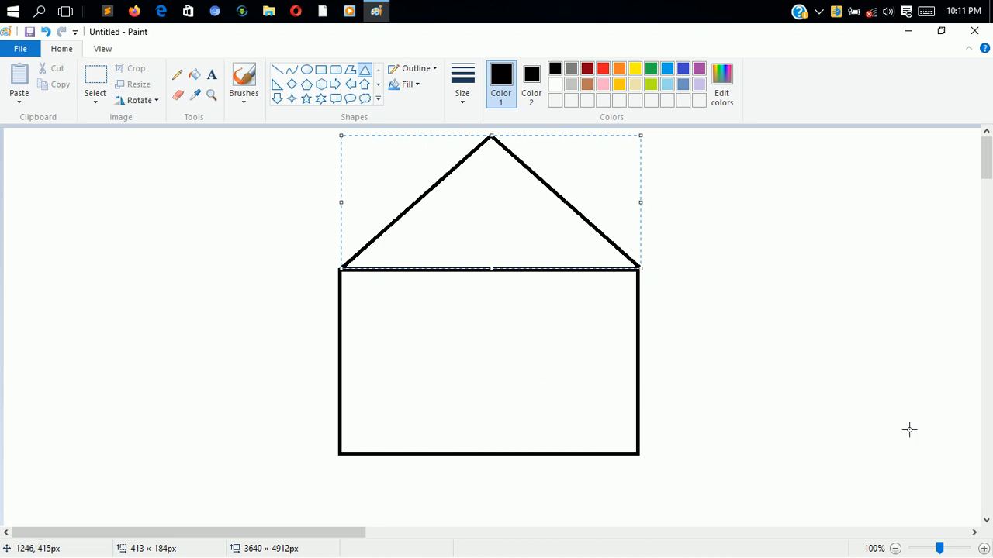
Add a rectangular door of about 84 × 94 px at the base and two windows of about 104 × 68 px and 101 × 71 px
click(986, 521)
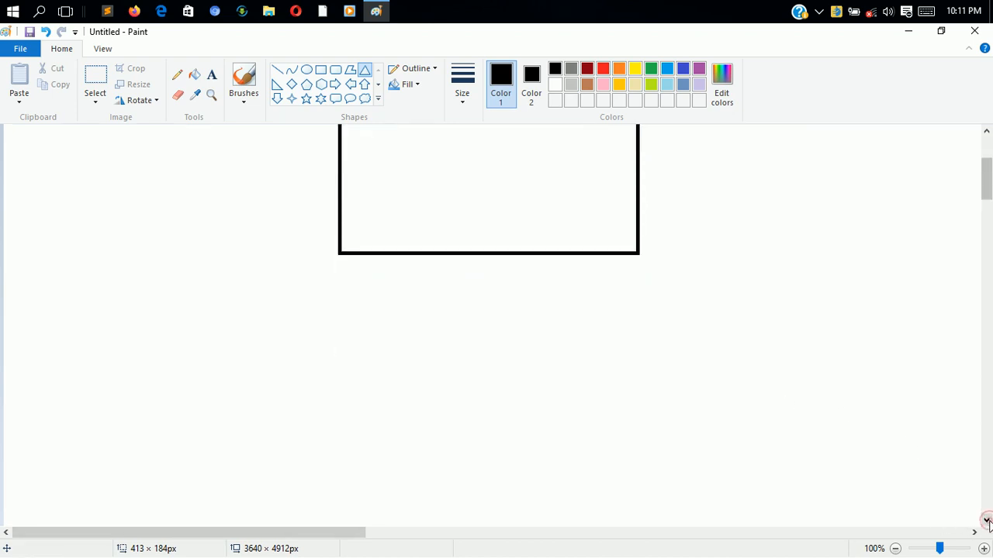
click(986, 132)
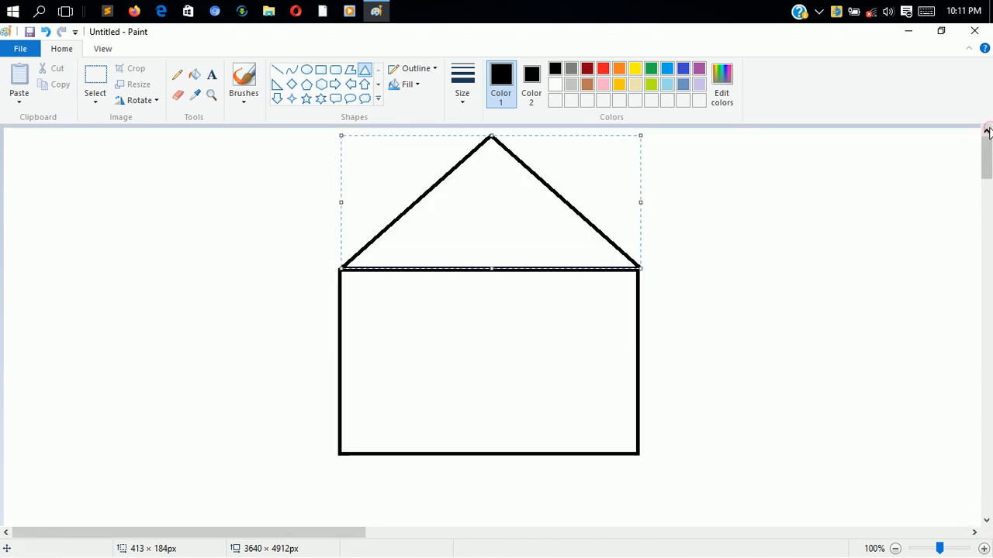
click(321, 71)
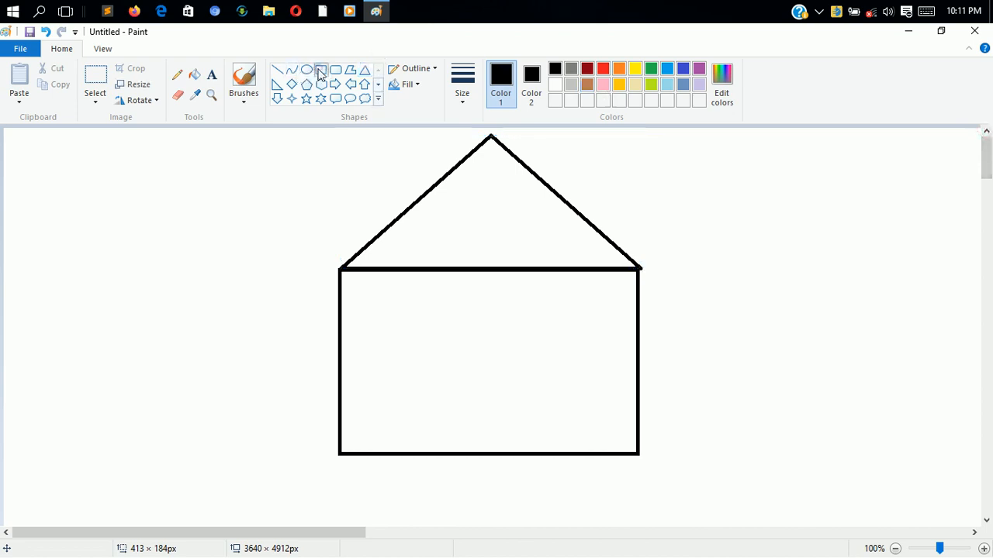
drag(456, 383, 517, 450)
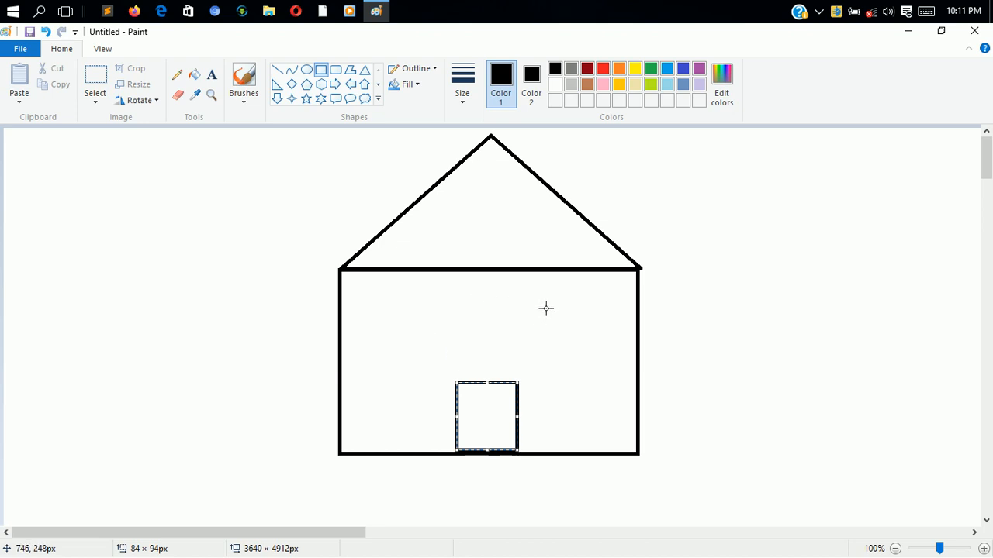
drag(546, 308, 621, 358)
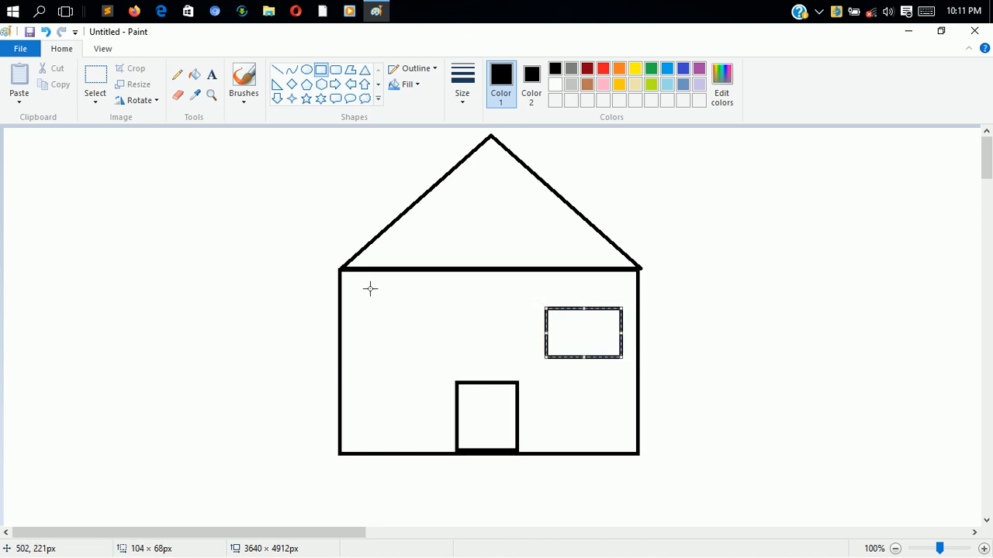
drag(354, 311, 429, 362)
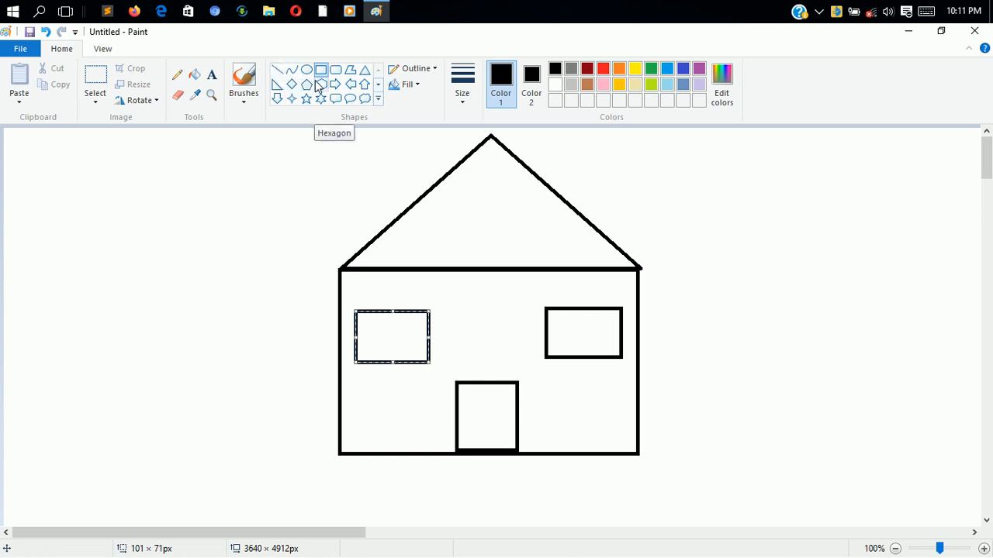
Draw a black lightning bolt of about 58 × 71 px above the left slope of the roof
click(377, 101)
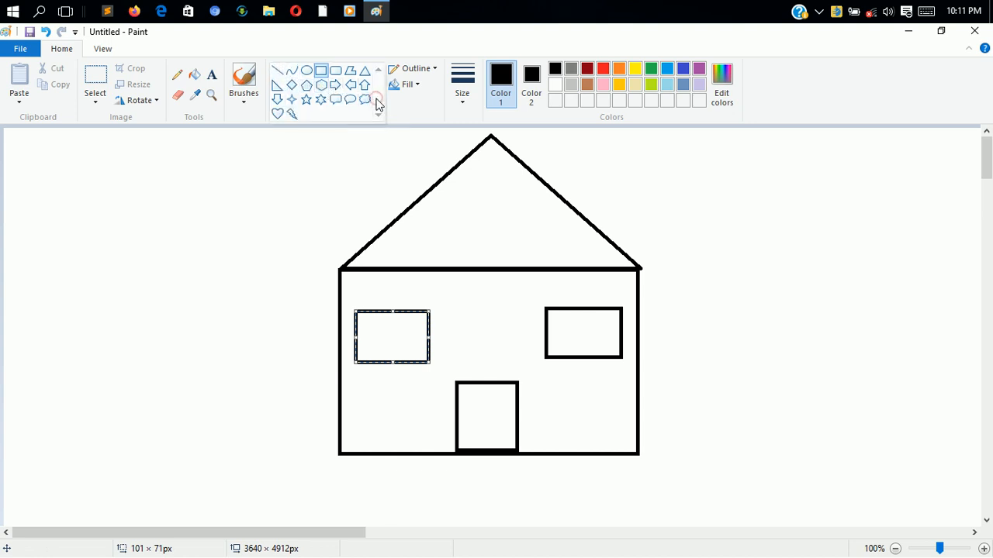
click(293, 113)
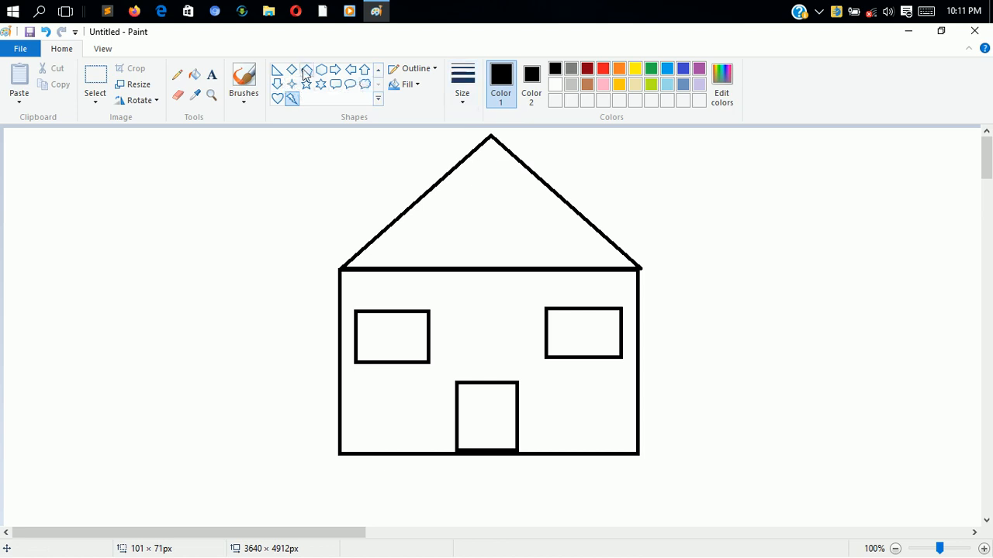
click(377, 70)
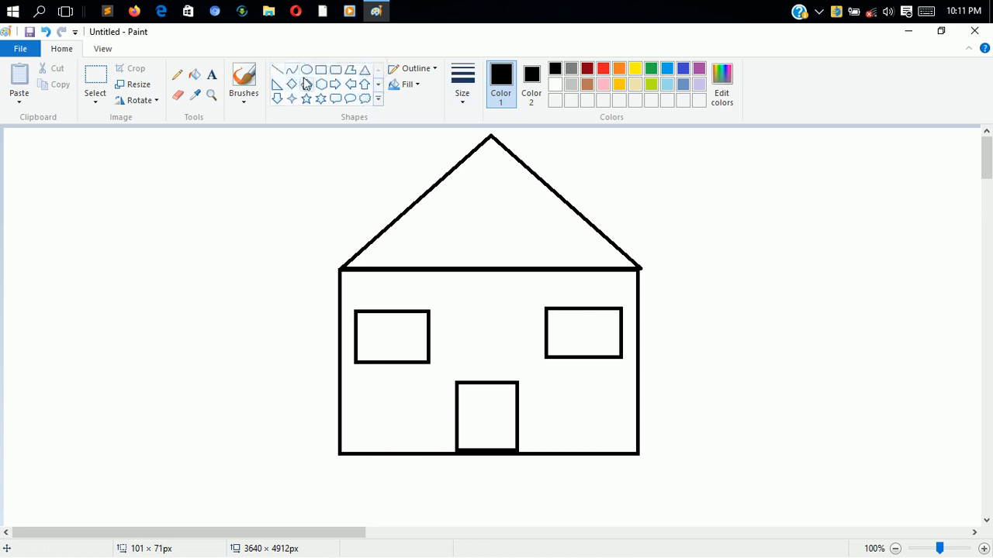
drag(306, 141, 351, 195)
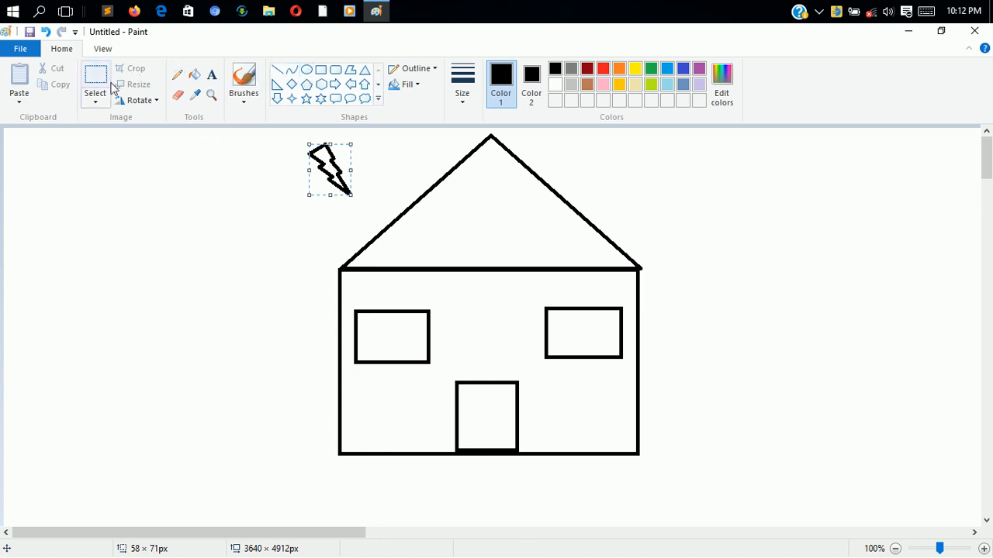
Try a cloud callout of about 1000 × 269 px across the roof, reshape it to about 1000 × 141 px, and delete it
click(95, 101)
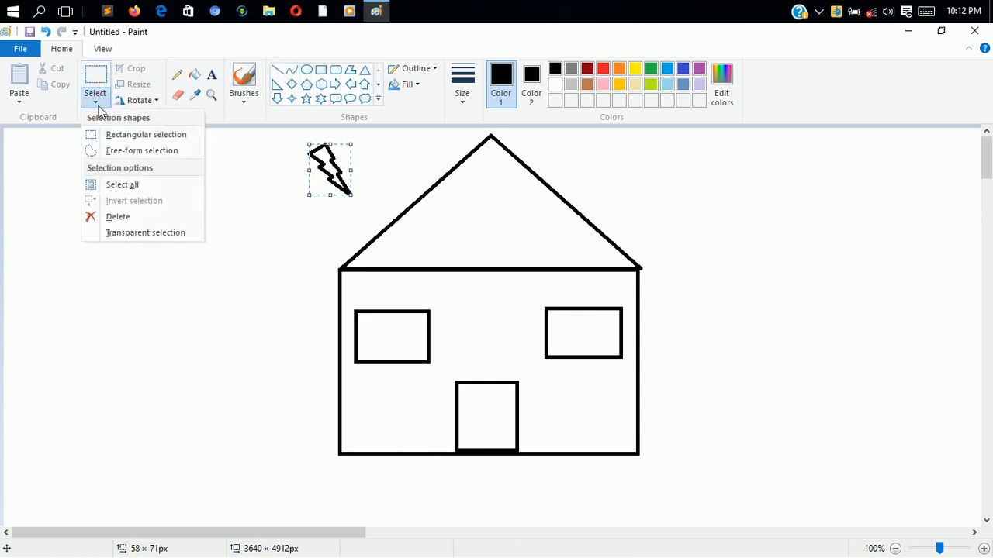
click(97, 106)
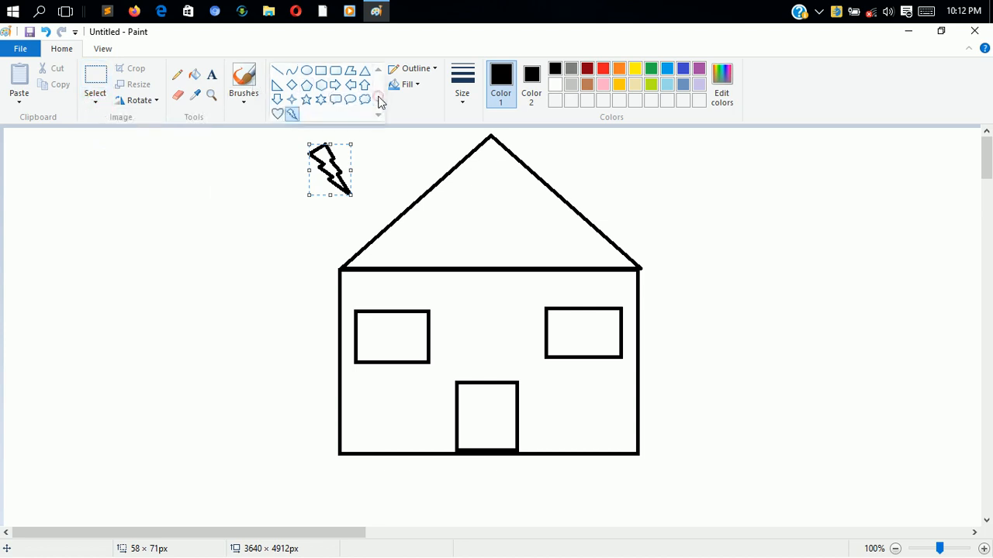
click(364, 98)
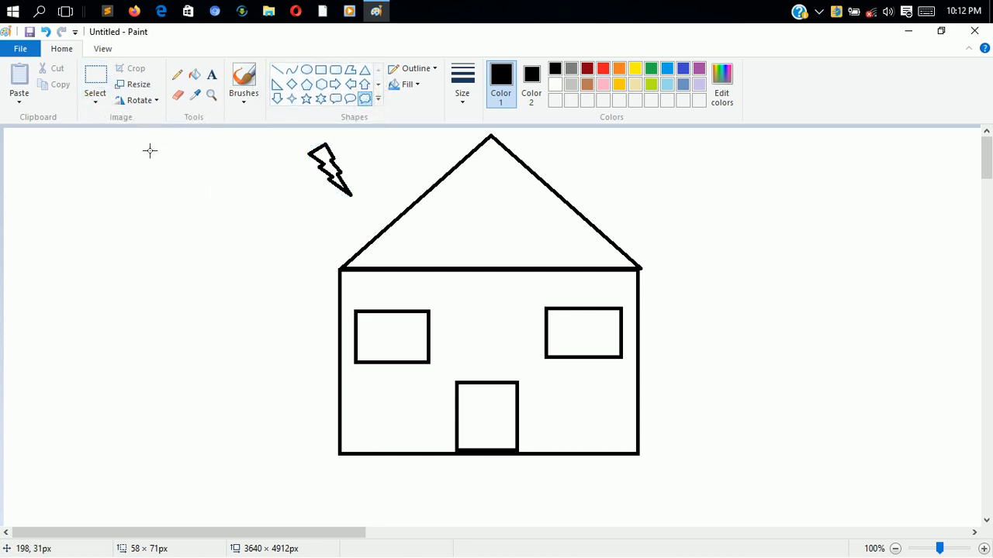
drag(138, 139, 876, 339)
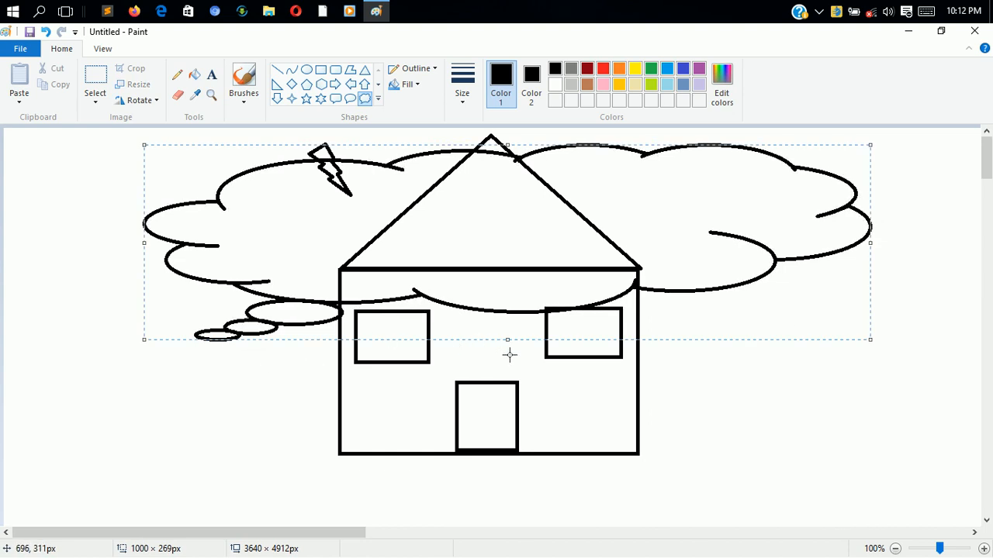
drag(509, 338, 482, 215)
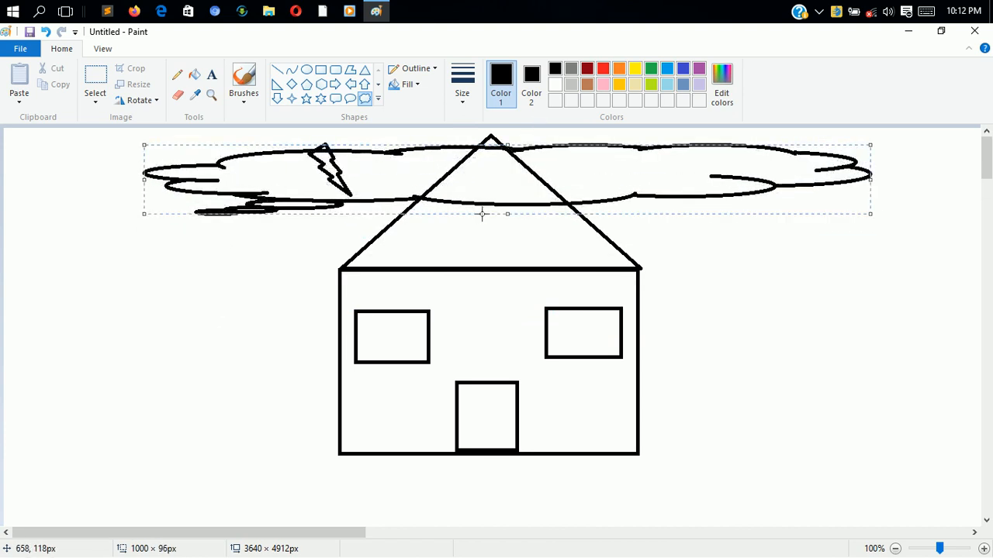
drag(506, 141, 574, 116)
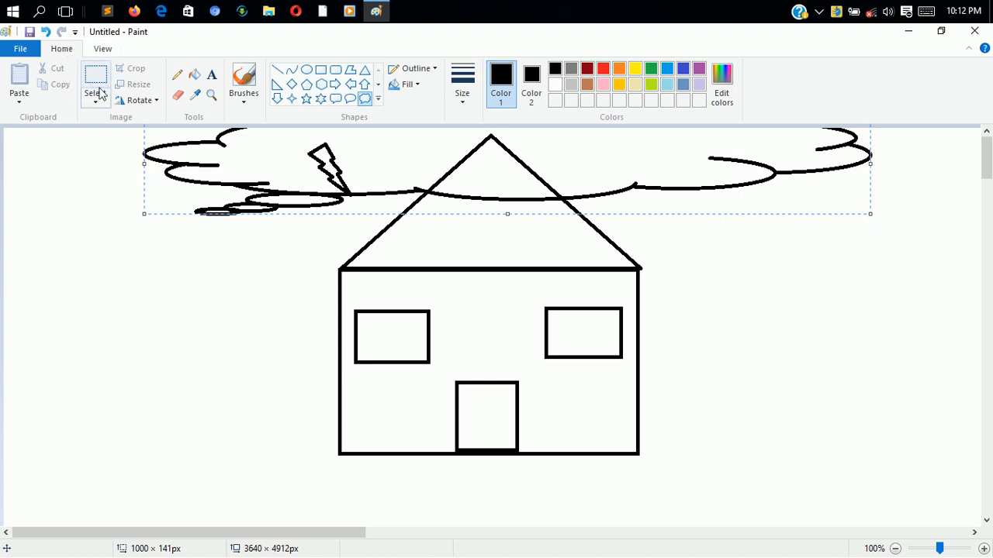
click(105, 101)
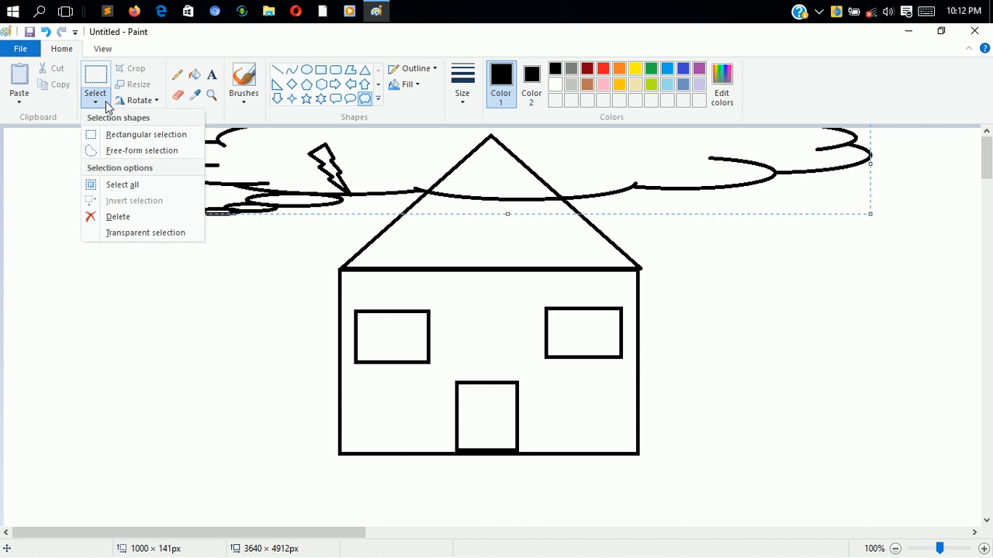
click(20, 104)
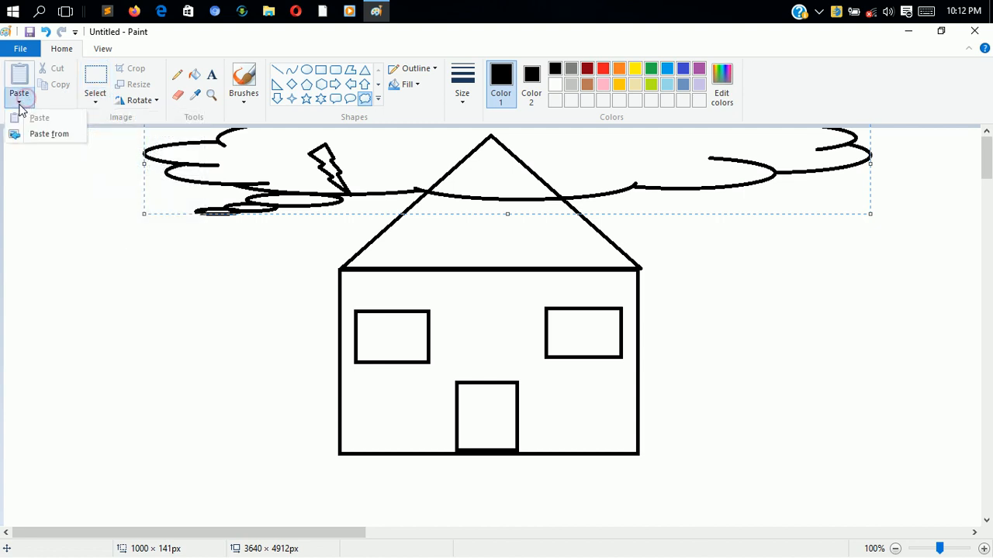
click(217, 40)
key(Delete)
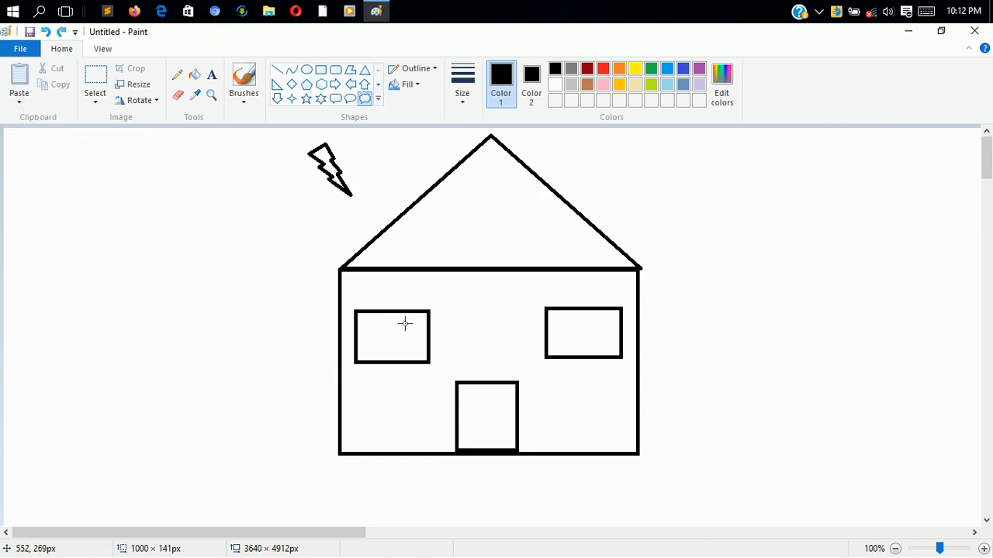
Draw two black wavy curves of about 92 × 56 px and 49 × 52 px as a path leading down from the door's base
click(292, 73)
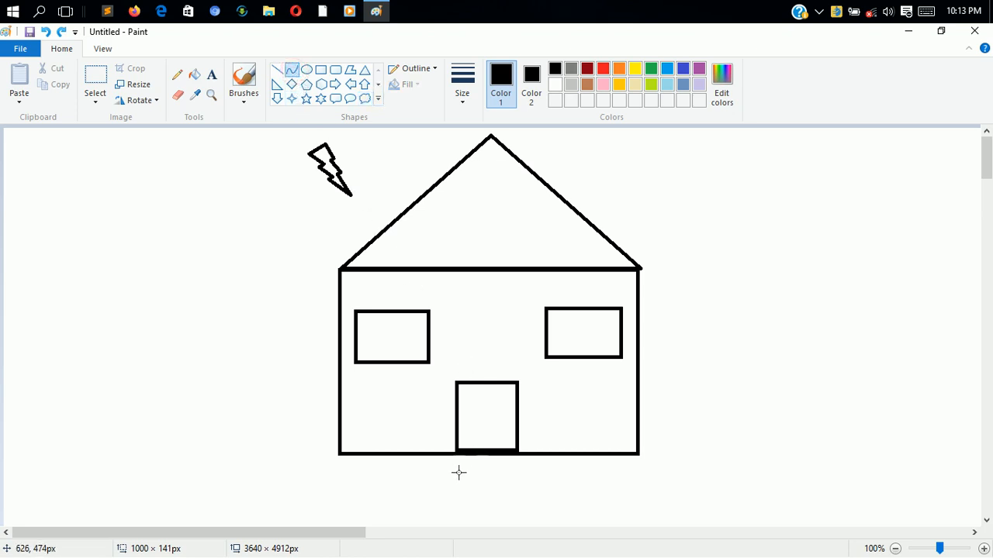
drag(458, 473, 465, 513)
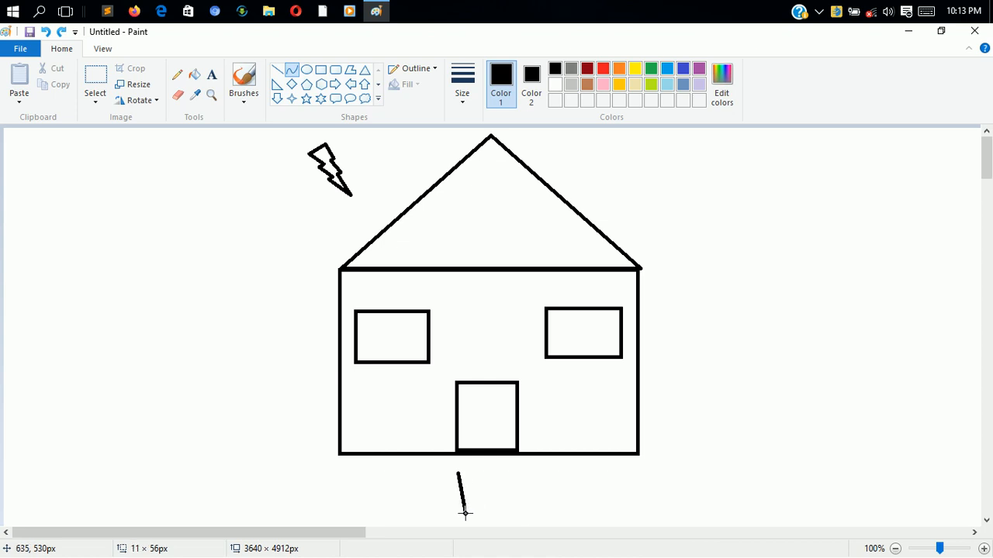
drag(511, 490, 434, 505)
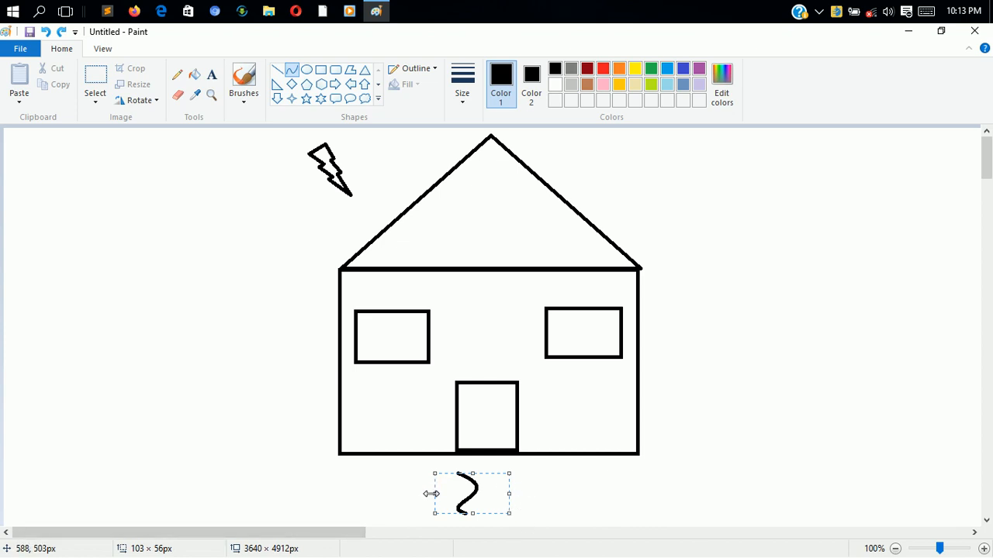
drag(431, 494, 474, 488)
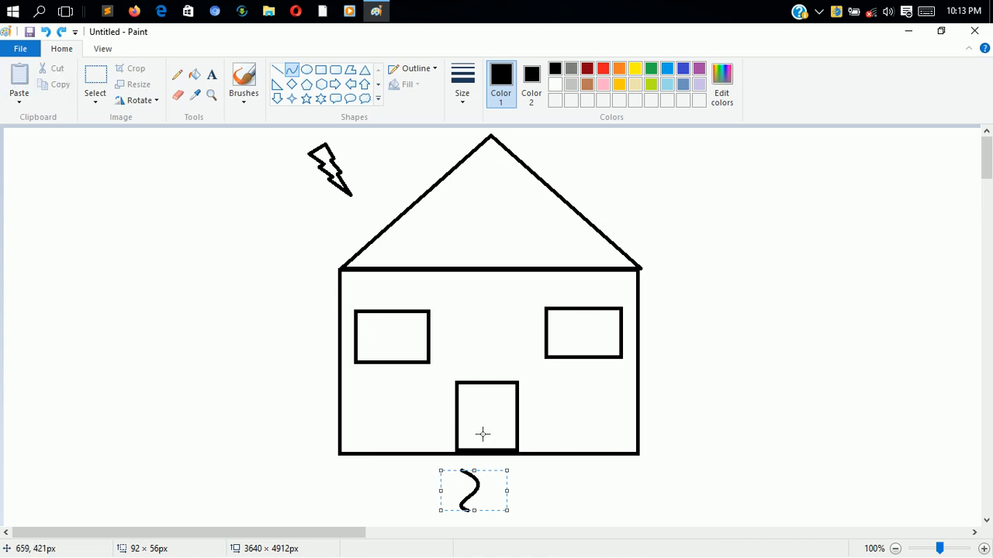
drag(471, 495, 467, 481)
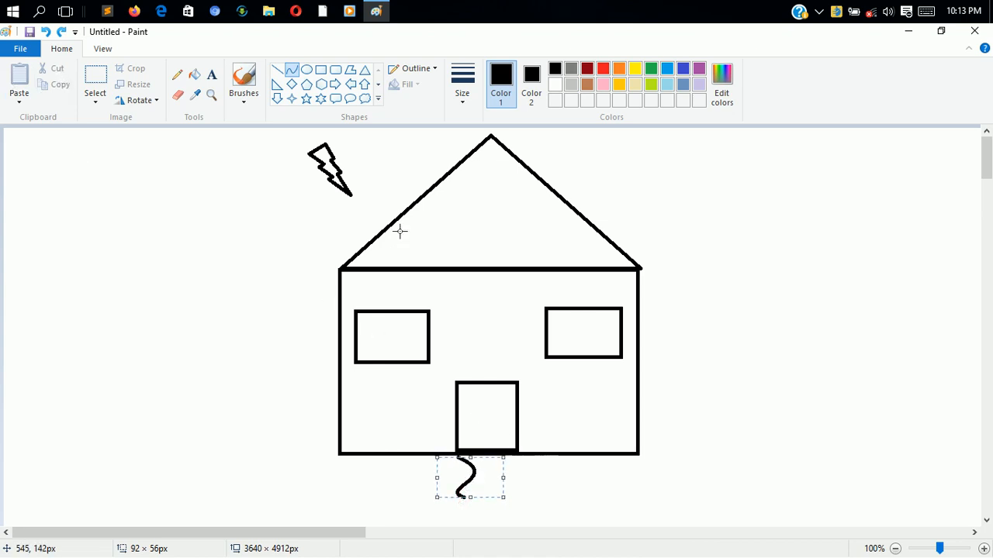
click(291, 70)
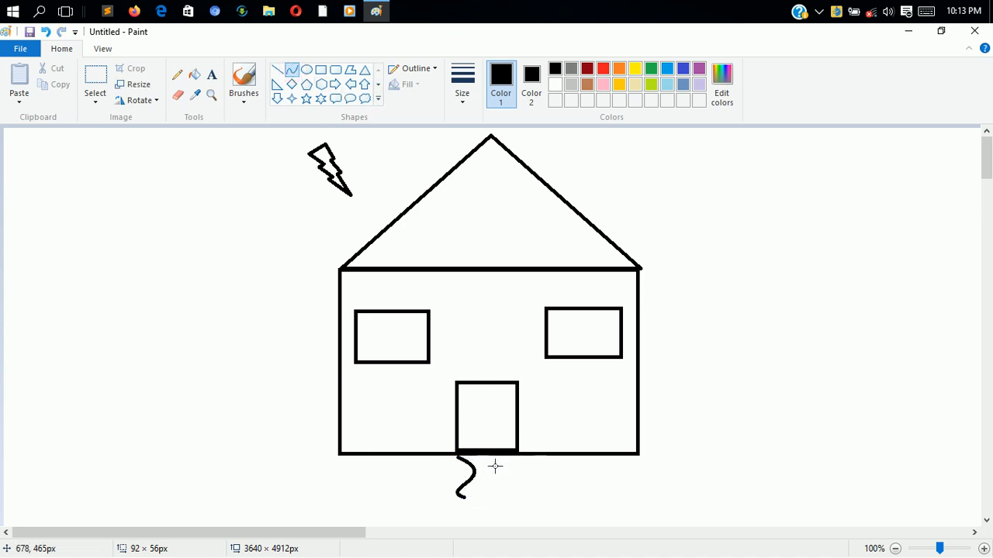
mouse_move(517, 462)
mouse_down()
mouse_move(517, 502)
mouse_move(490, 476)
mouse_move(497, 487)
mouse_move(525, 479)
mouse_up()
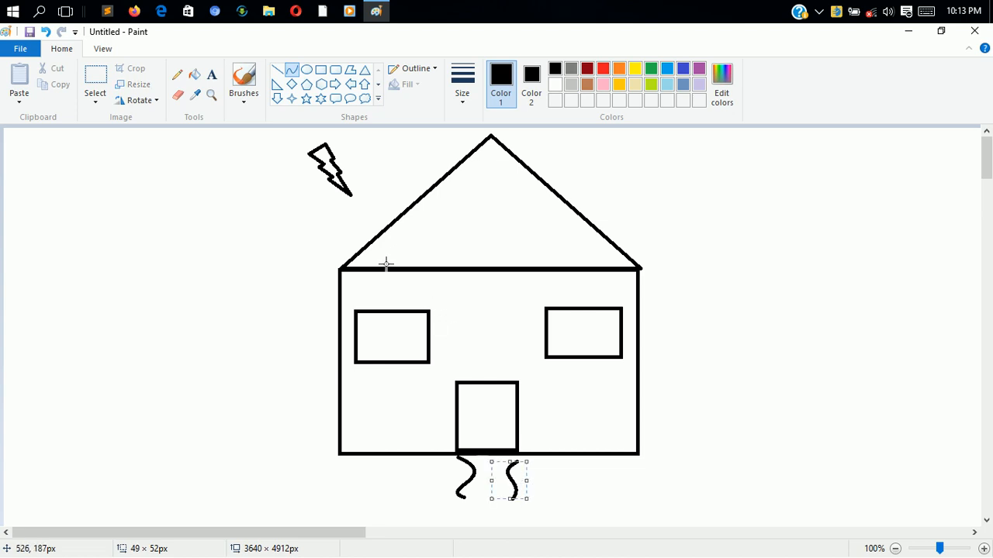
Fill both house windows with brown
click(194, 75)
click(587, 83)
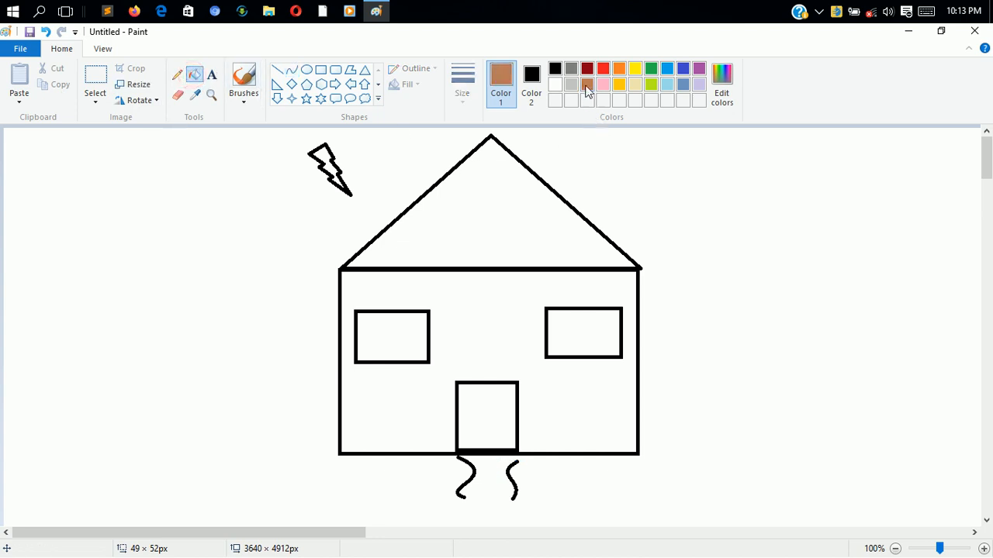
click(404, 344)
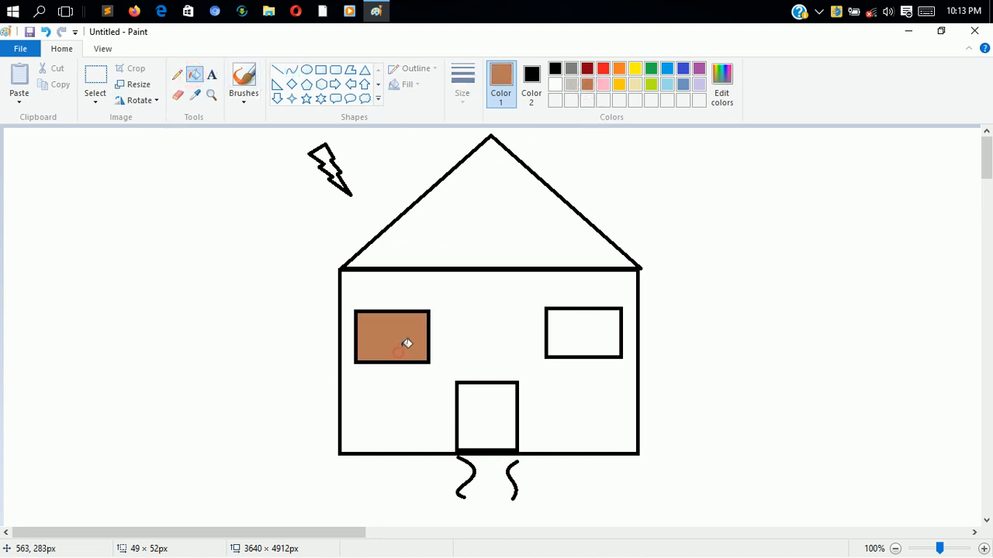
click(580, 333)
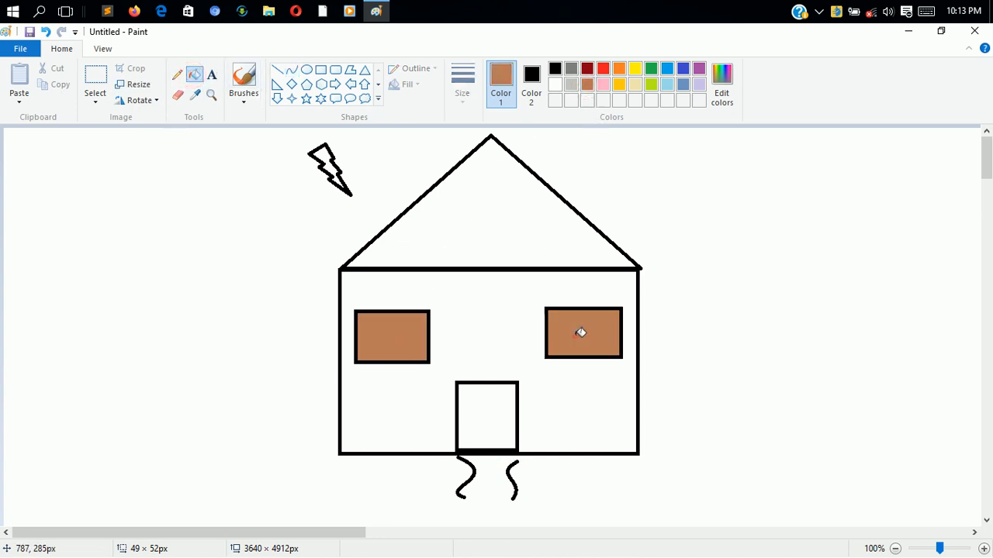
Fill the door with red and the house wall with pink
click(605, 71)
click(487, 402)
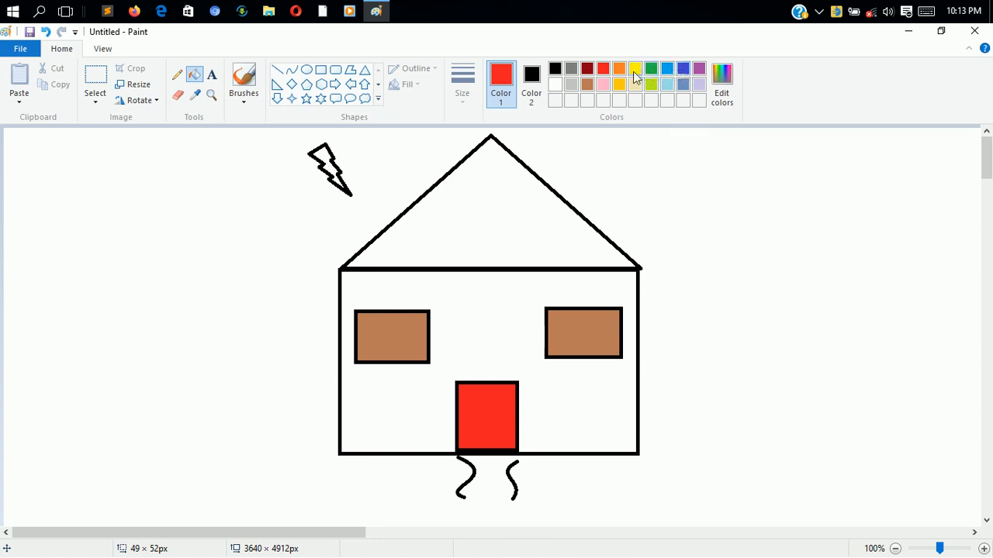
click(602, 84)
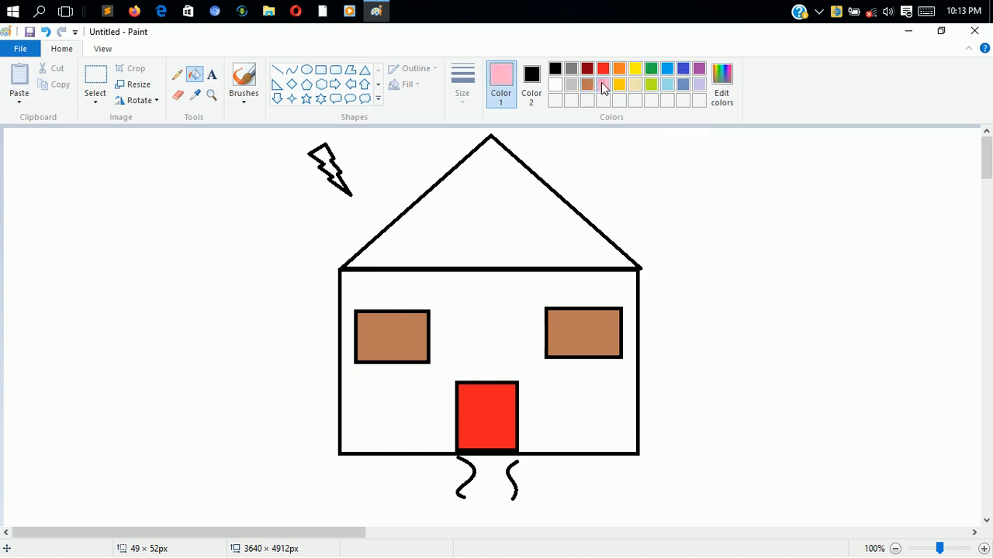
click(494, 324)
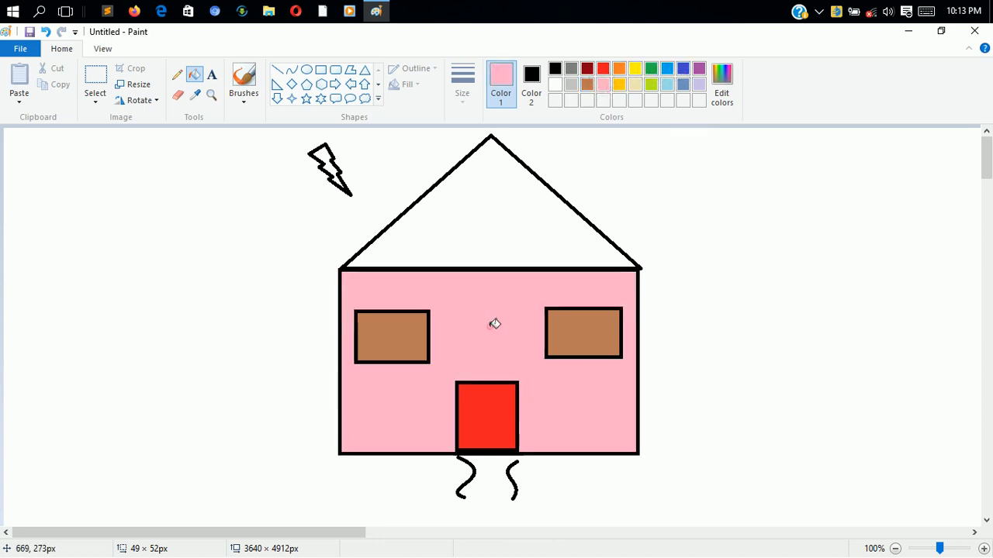
Fill the roof with dark gray and color the lightning bolt, including its outline, light blue
click(569, 70)
click(488, 220)
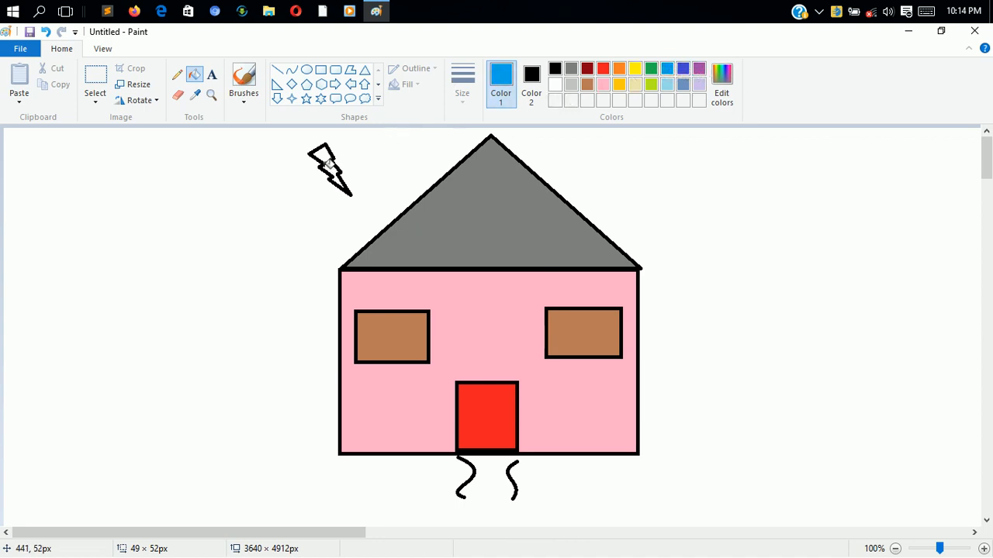
click(324, 164)
click(328, 163)
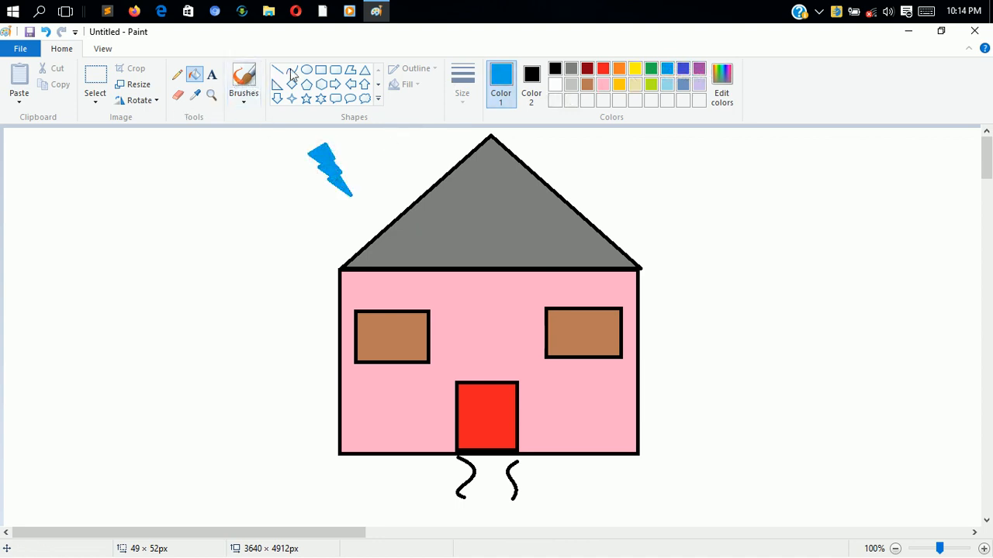
Draw six blue cloud callouts on both sides of the roof, plus a flattened one of about 376 × 8 px to its lower right
click(364, 99)
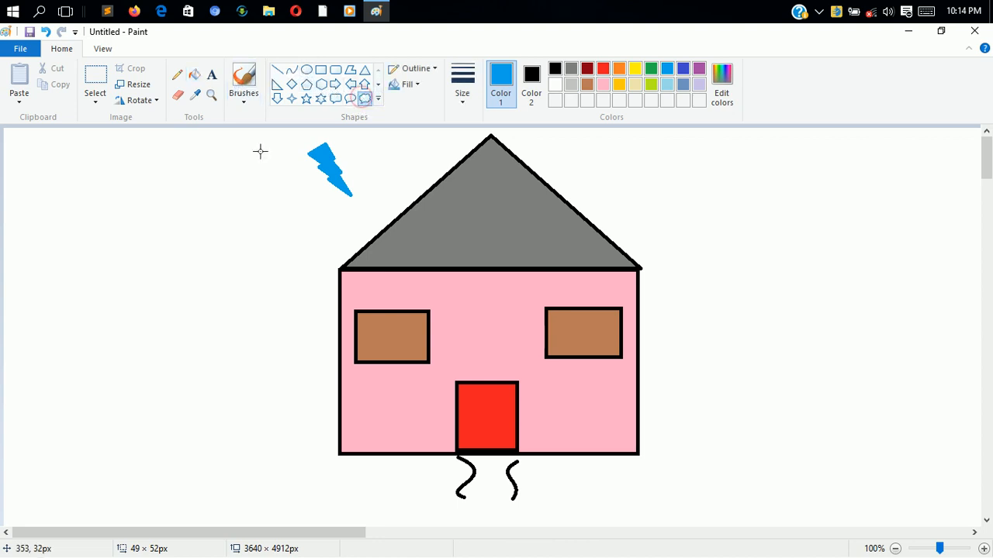
drag(210, 129, 425, 224)
drag(541, 132, 777, 182)
drag(640, 211, 820, 243)
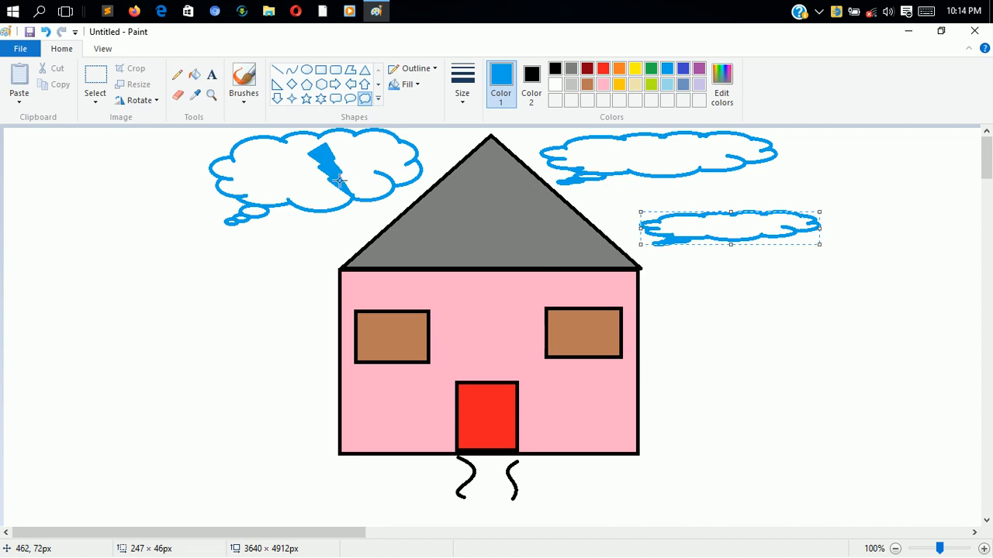
drag(164, 225, 326, 303)
drag(119, 148, 217, 206)
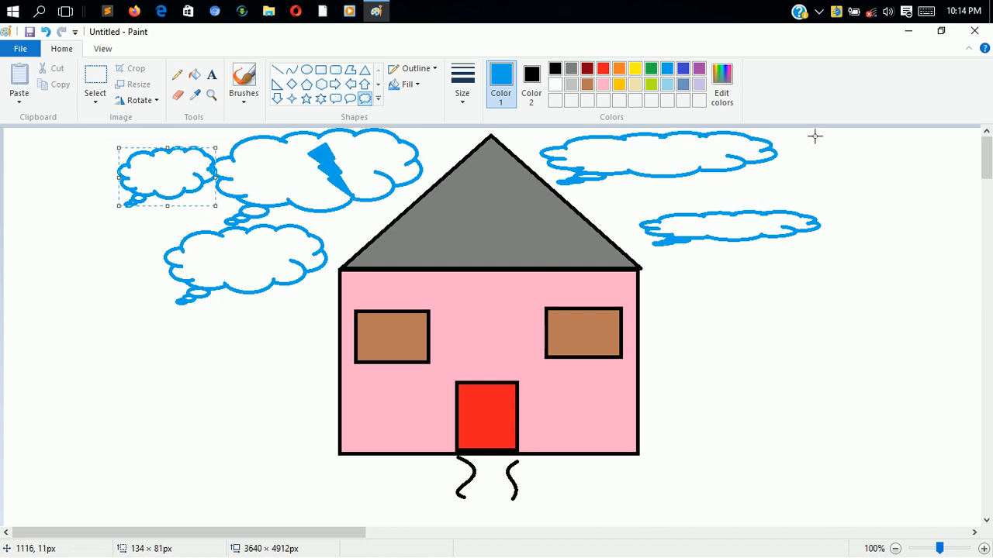
drag(814, 136, 925, 204)
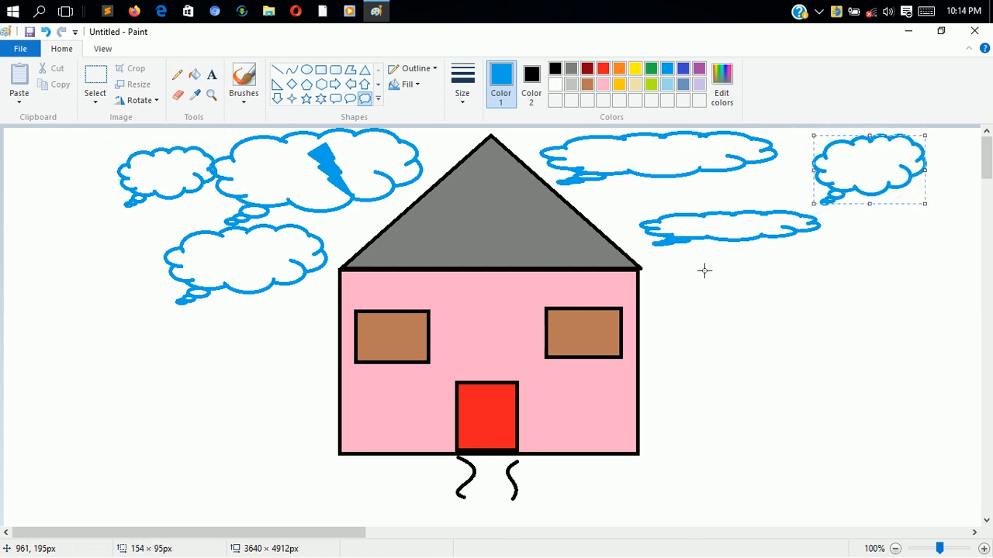
drag(691, 264, 965, 265)
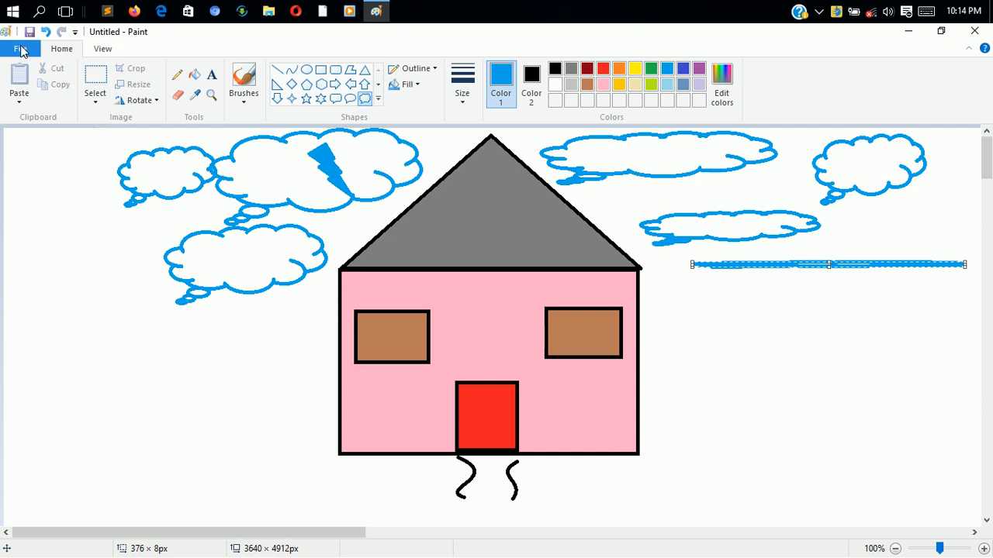
click(21, 50)
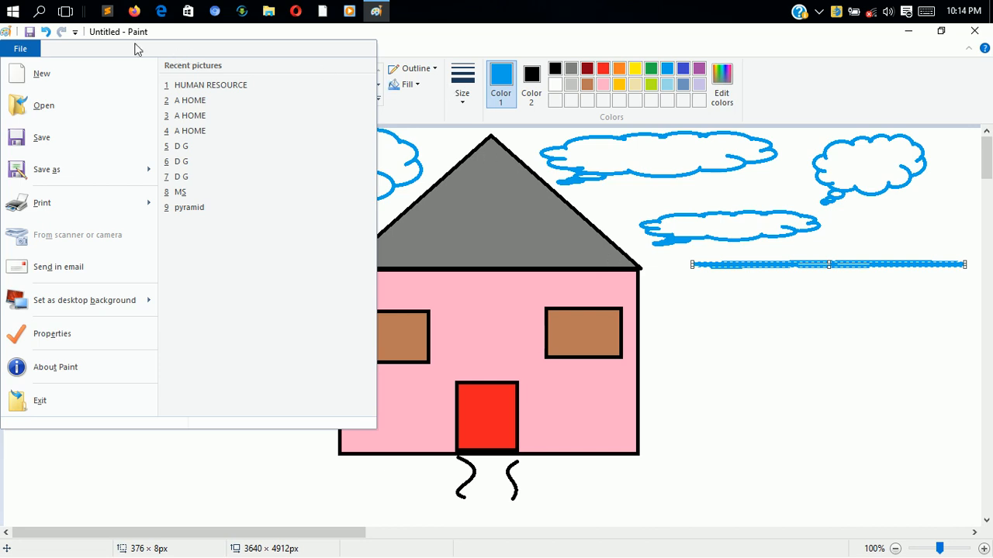
click(15, 50)
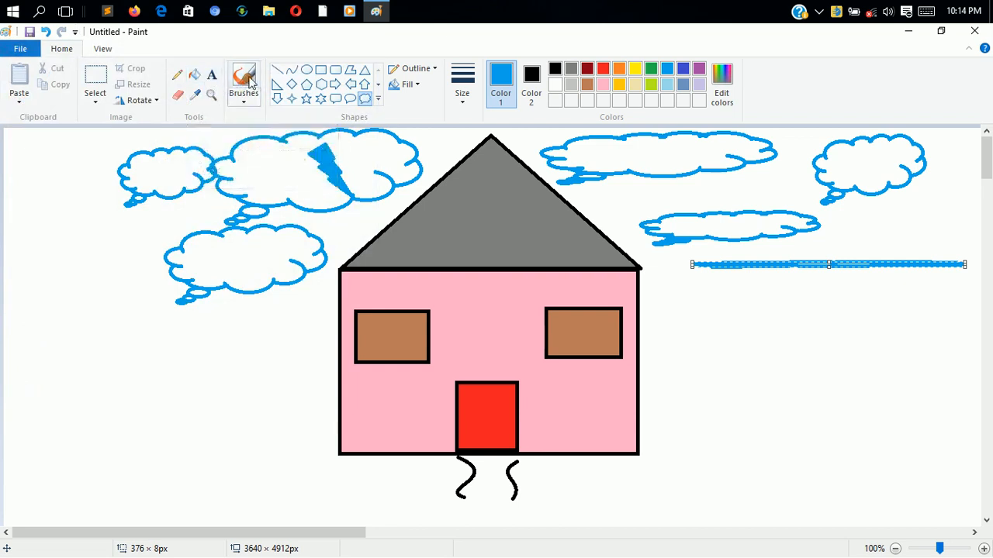
Paint pale yellow calligraphy brush strokes inside the long cloud right of the roof and the large cloud holding the lightning bolt
click(246, 100)
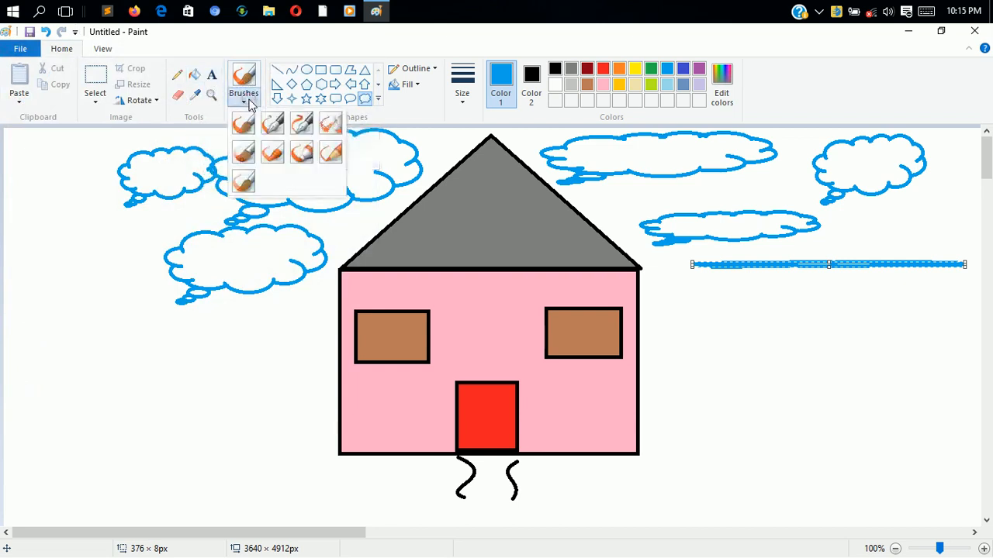
click(276, 131)
drag(314, 147, 349, 196)
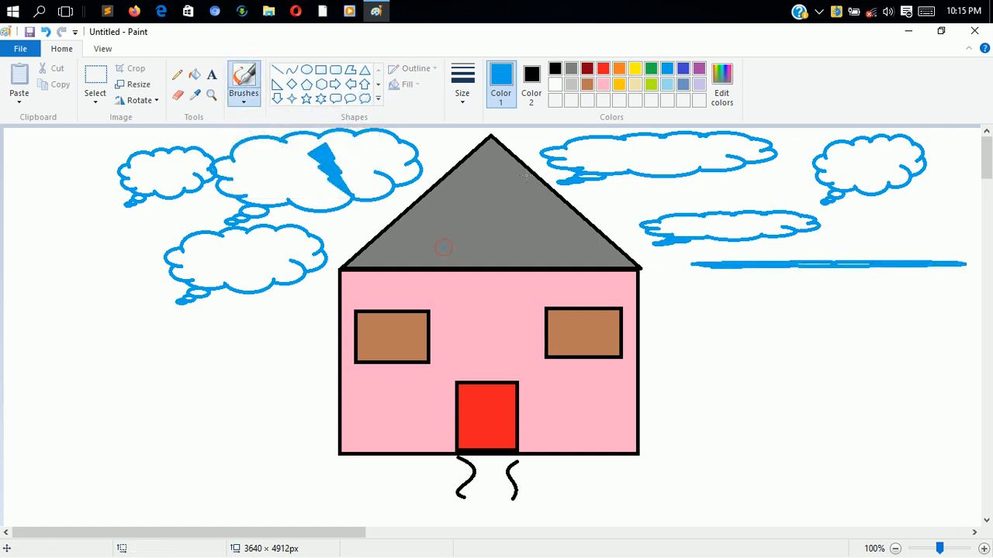
click(601, 85)
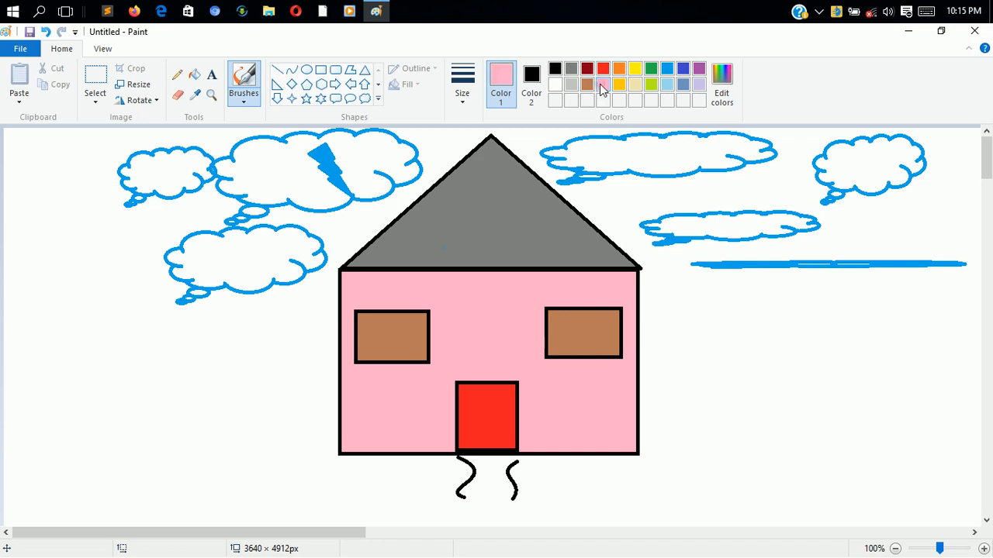
click(634, 85)
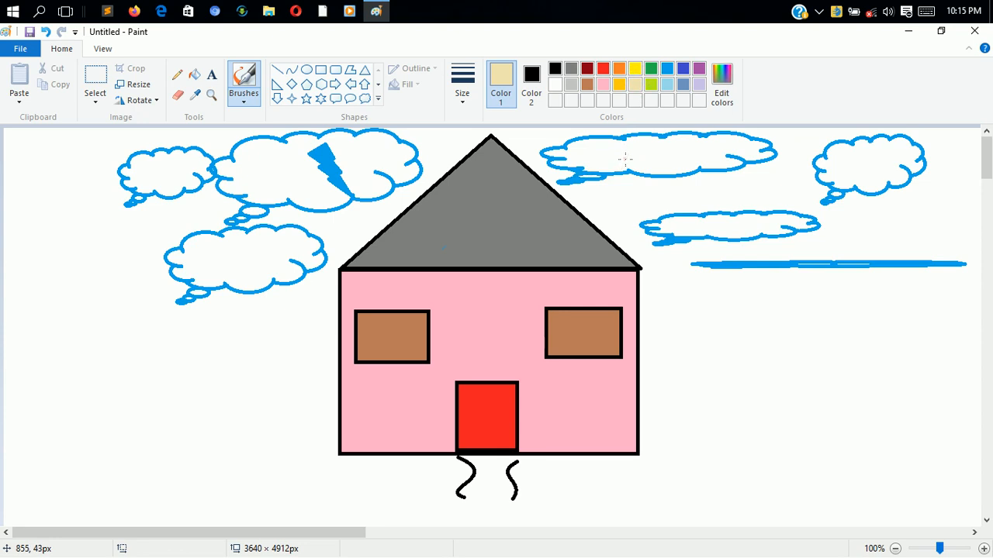
mouse_move(625, 159)
mouse_down()
mouse_move(660, 155)
mouse_move(649, 159)
mouse_move(667, 167)
mouse_move(634, 157)
mouse_move(630, 144)
mouse_move(697, 157)
mouse_move(664, 148)
mouse_move(724, 149)
mouse_move(632, 163)
mouse_up()
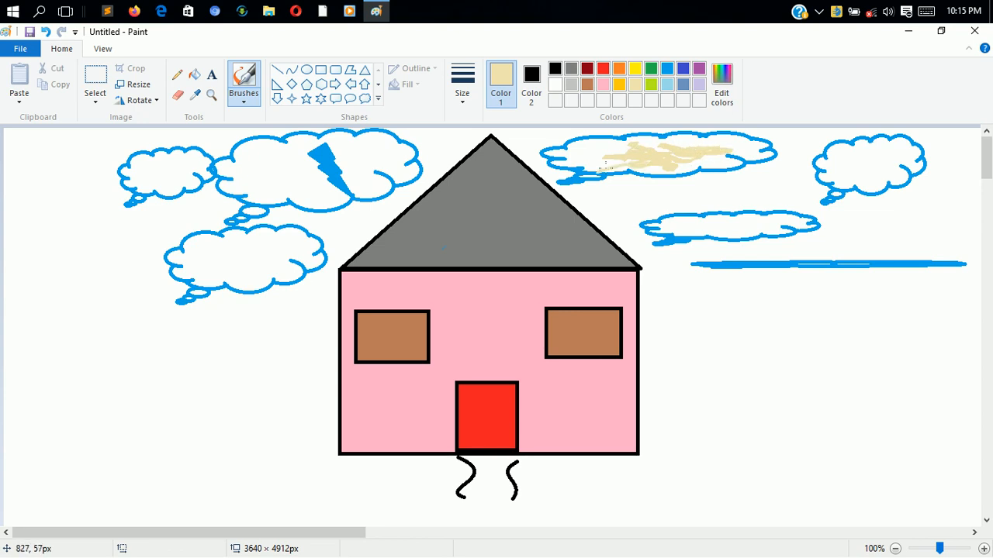
drag(344, 150, 368, 161)
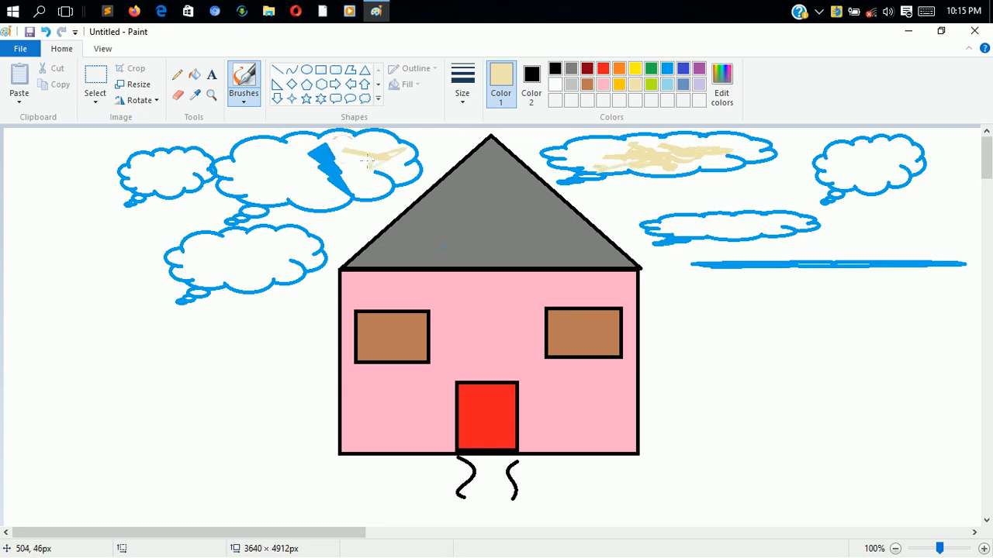
Scribble blue calligraphy brush strokes inside all six clouds around the roof
click(667, 68)
mouse_move(362, 162)
mouse_down()
mouse_move(385, 147)
mouse_move(358, 165)
mouse_move(363, 158)
mouse_up()
mouse_move(264, 163)
mouse_down()
mouse_move(295, 168)
mouse_move(270, 181)
mouse_up()
mouse_move(234, 268)
mouse_down()
mouse_move(277, 259)
mouse_move(208, 258)
mouse_move(233, 256)
mouse_move(248, 271)
mouse_move(269, 245)
mouse_up()
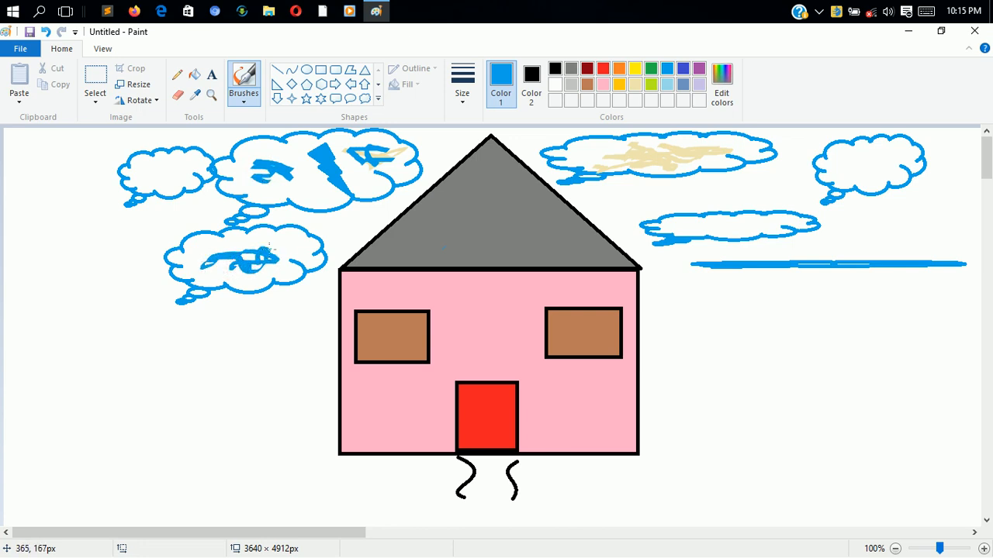
drag(155, 163, 161, 186)
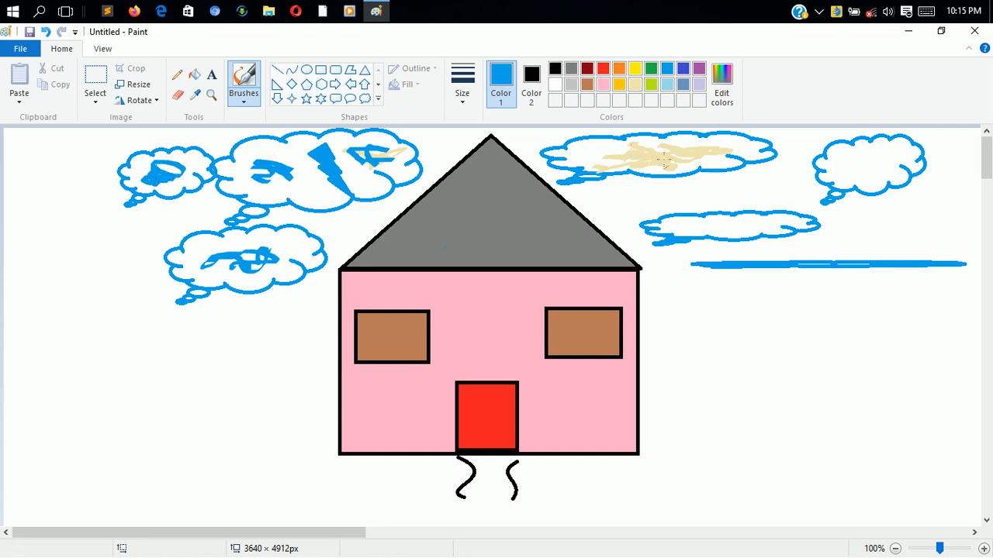
mouse_move(663, 157)
mouse_down()
mouse_move(671, 157)
mouse_move(627, 163)
mouse_move(630, 144)
mouse_move(689, 155)
mouse_up()
mouse_move(851, 155)
mouse_down()
mouse_move(856, 186)
mouse_move(851, 162)
mouse_move(877, 169)
mouse_move(844, 173)
mouse_up()
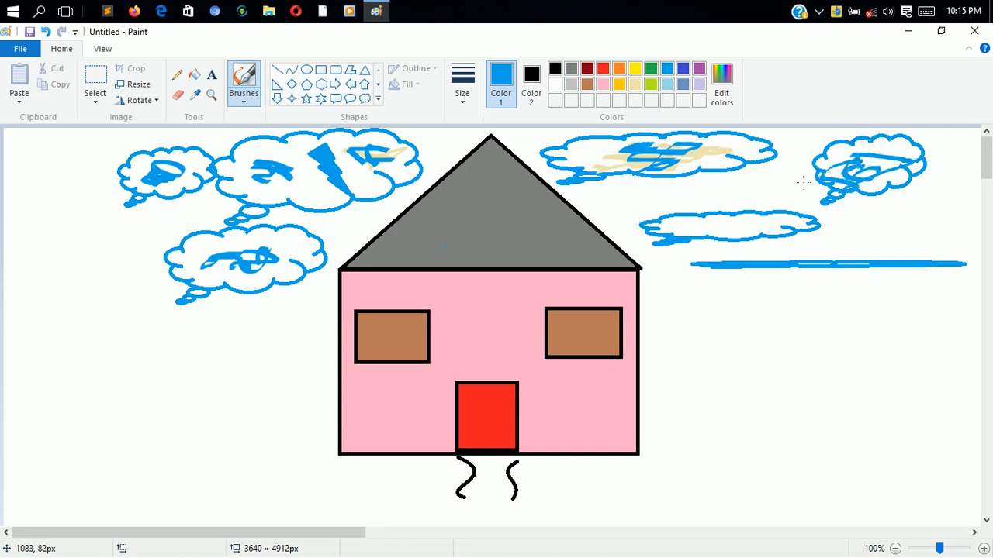
mouse_move(730, 222)
mouse_down()
mouse_move(758, 225)
mouse_move(711, 227)
mouse_move(735, 198)
mouse_move(763, 204)
mouse_up()
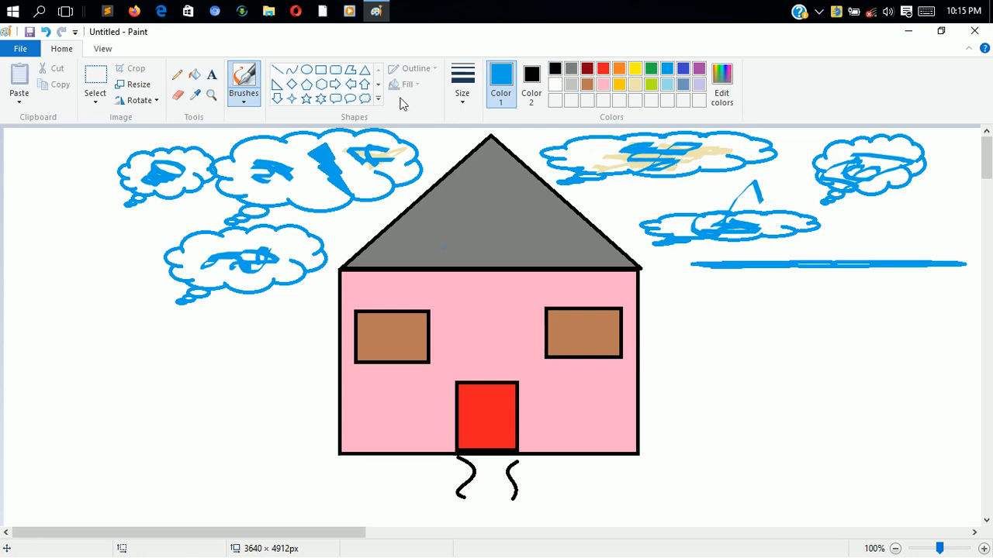
Paint blue strokes in the empty area right of the house, one with the third brush size and one with the thickest
click(465, 101)
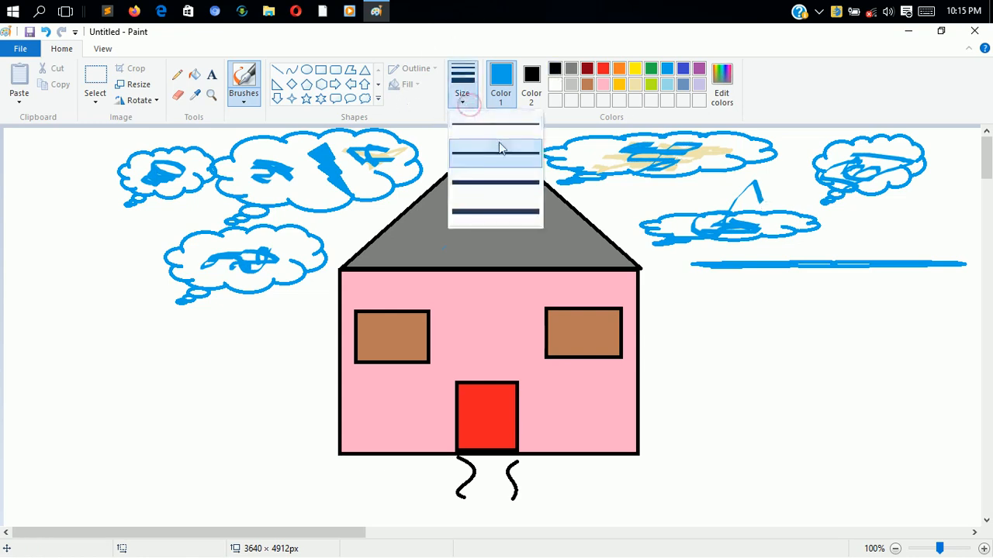
click(509, 184)
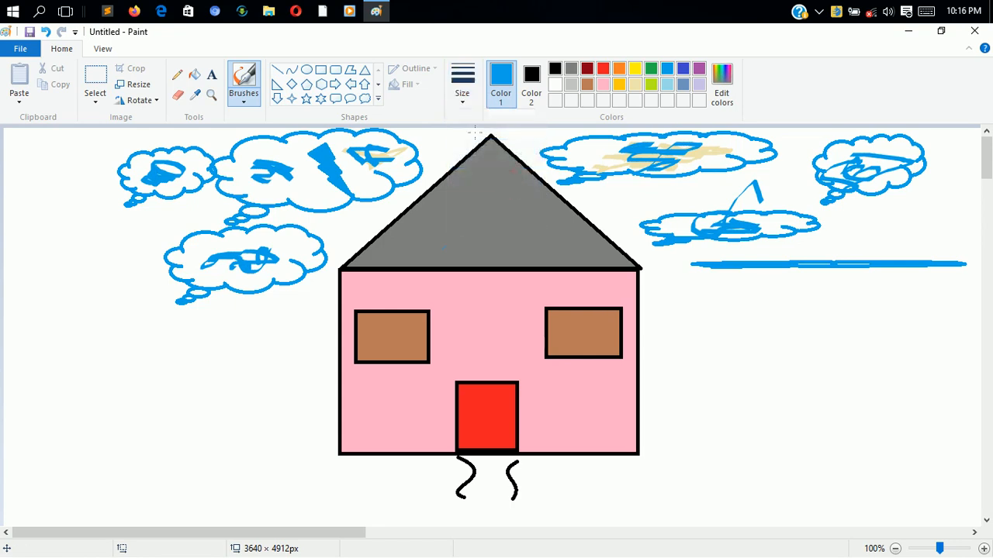
drag(726, 326, 839, 423)
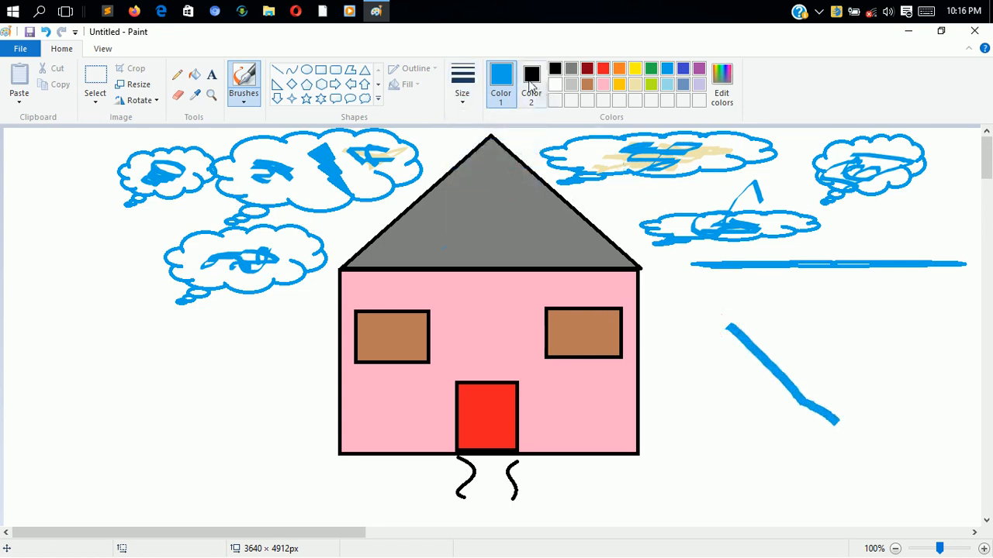
click(462, 99)
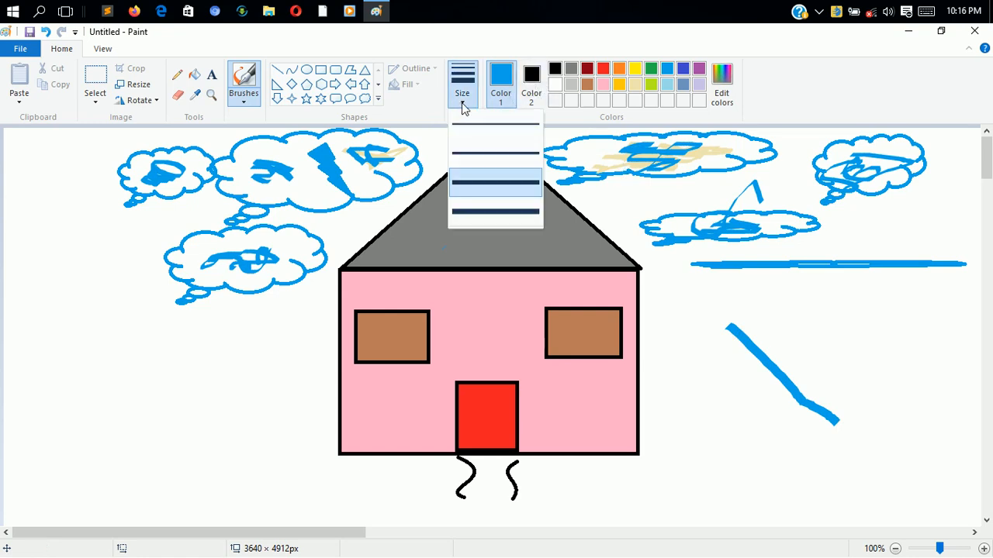
click(487, 211)
mouse_move(703, 311)
mouse_down()
mouse_move(736, 413)
mouse_move(679, 451)
mouse_move(793, 361)
mouse_move(850, 295)
mouse_up()
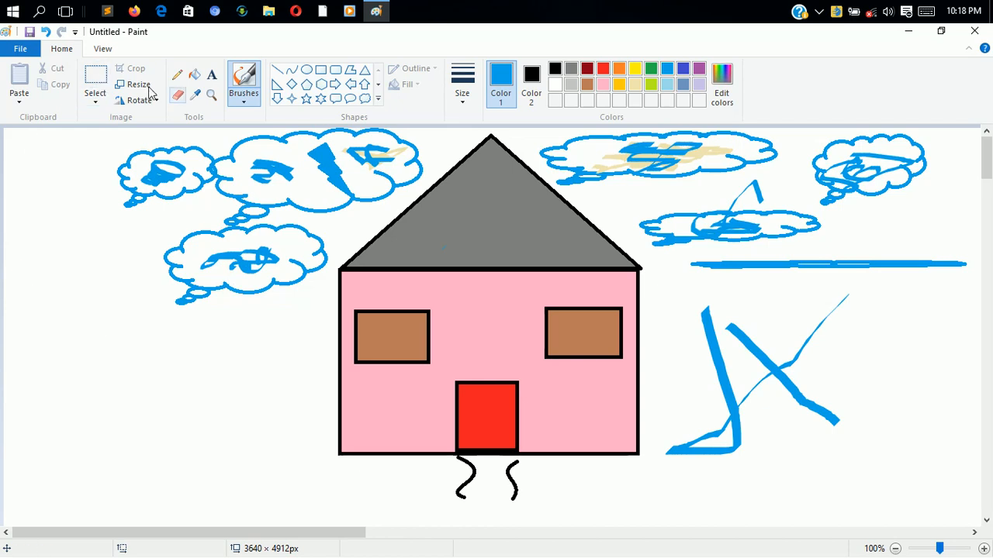
Add the text "Keyboard" left of the house and set its font to Bernard MT Condensed
click(211, 74)
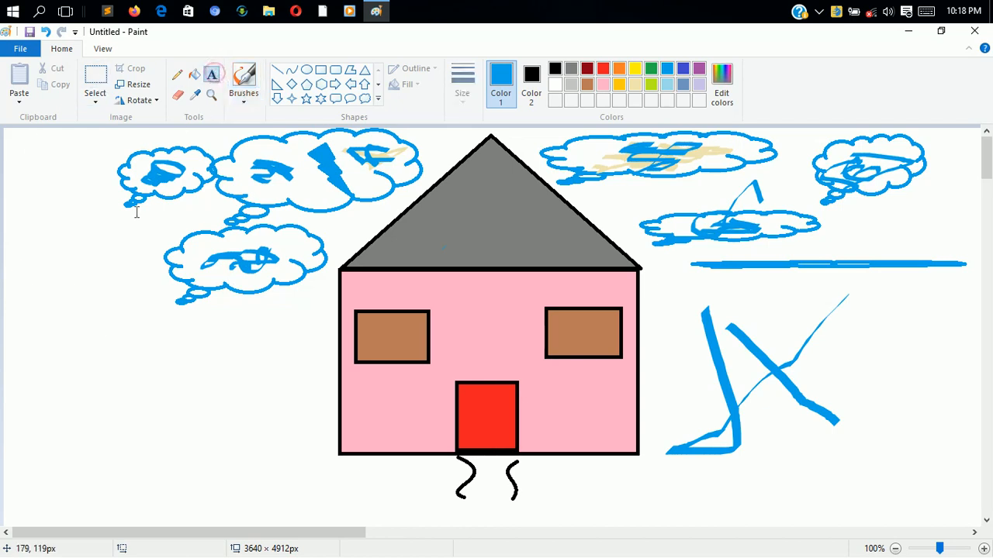
click(50, 362)
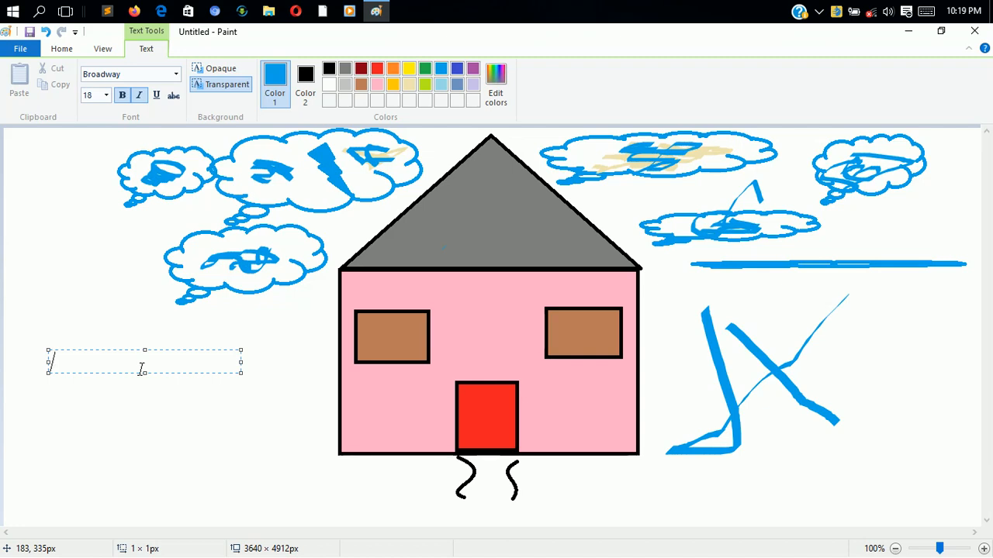
text(Keyboard)
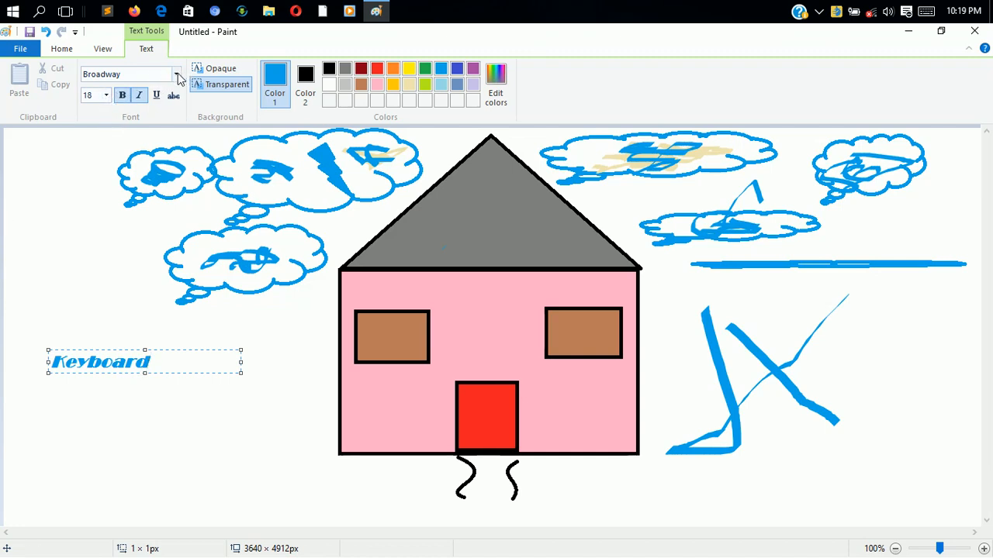
key(ctrl+a)
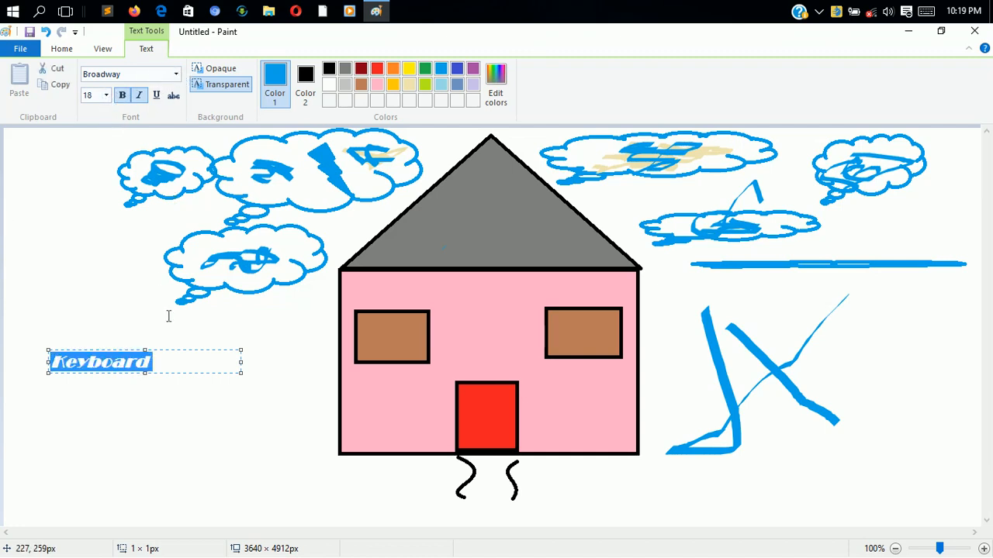
click(177, 74)
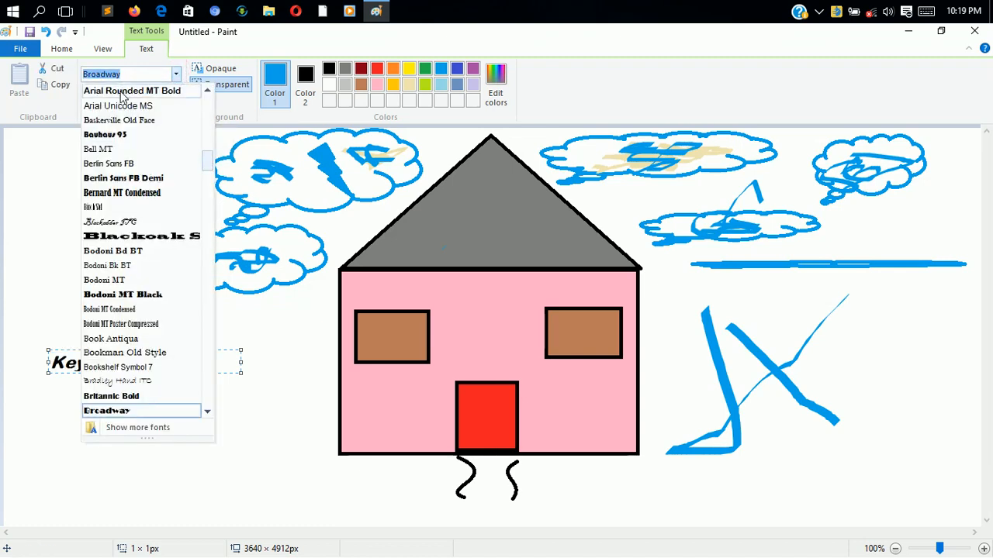
click(121, 193)
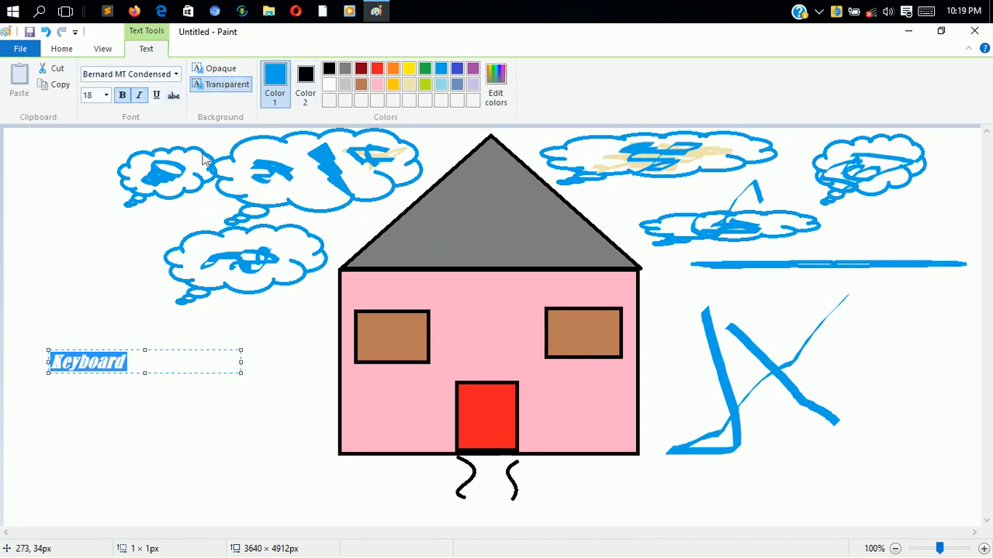
click(55, 163)
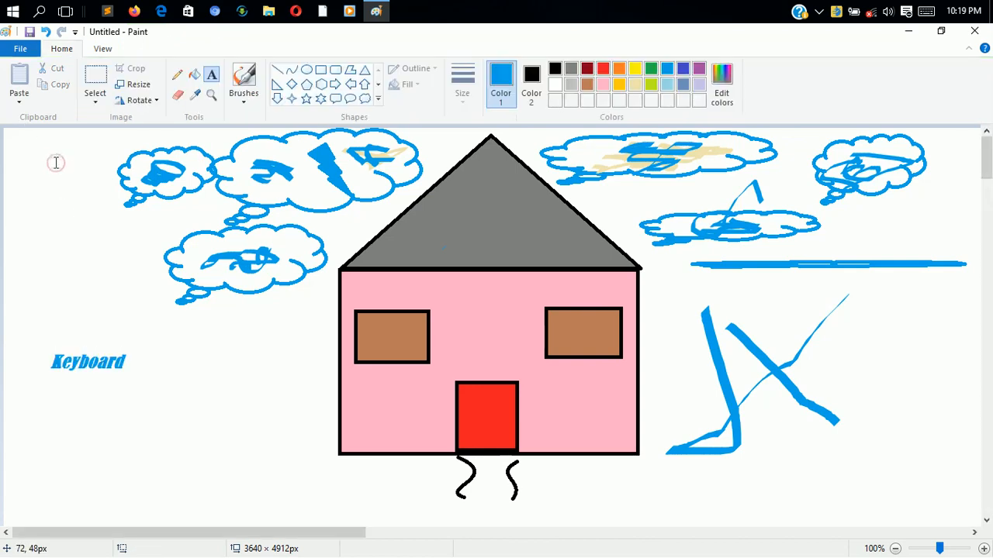
Draw a blue S-shaped curve of about 269 × 188 px below the Keyboard text
click(292, 71)
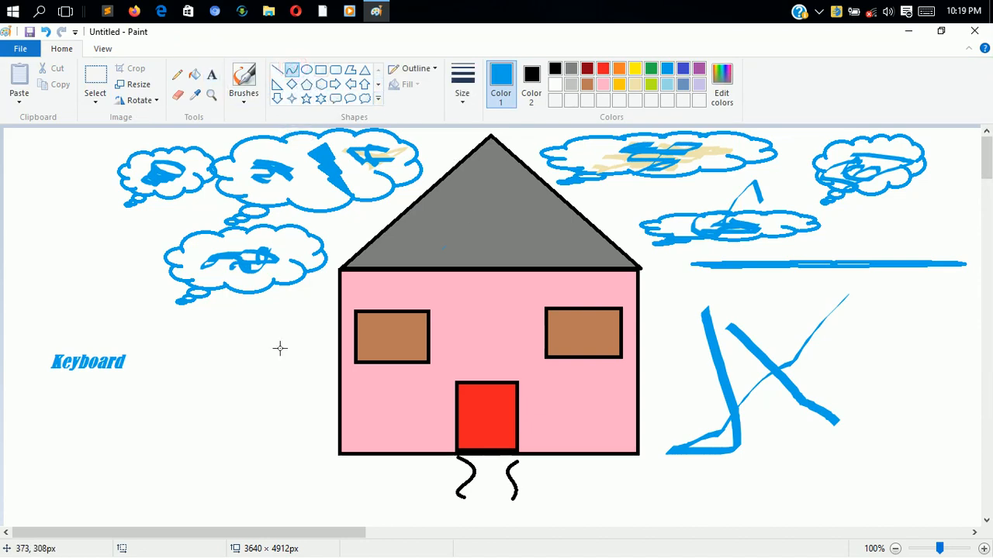
drag(128, 404, 324, 296)
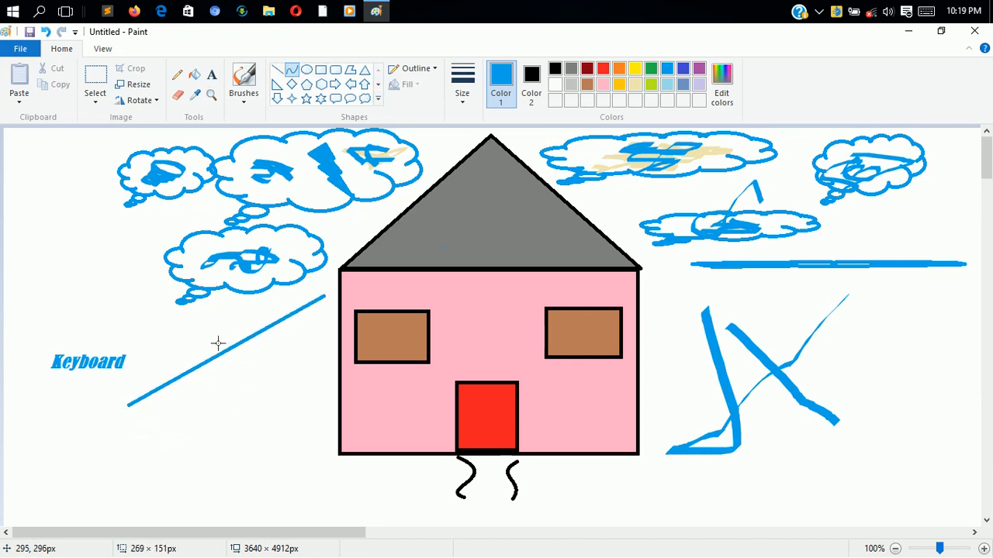
drag(217, 345, 186, 432)
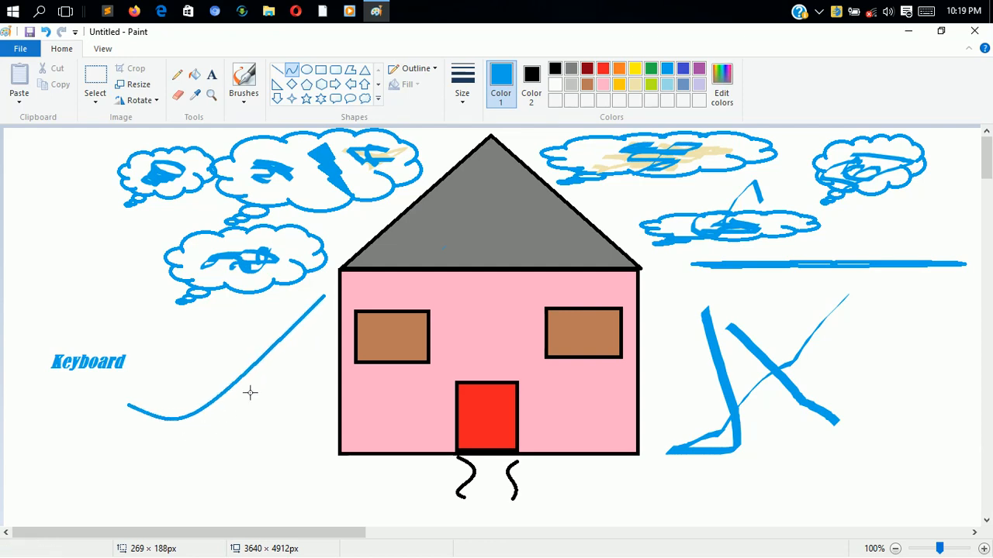
drag(268, 348, 197, 366)
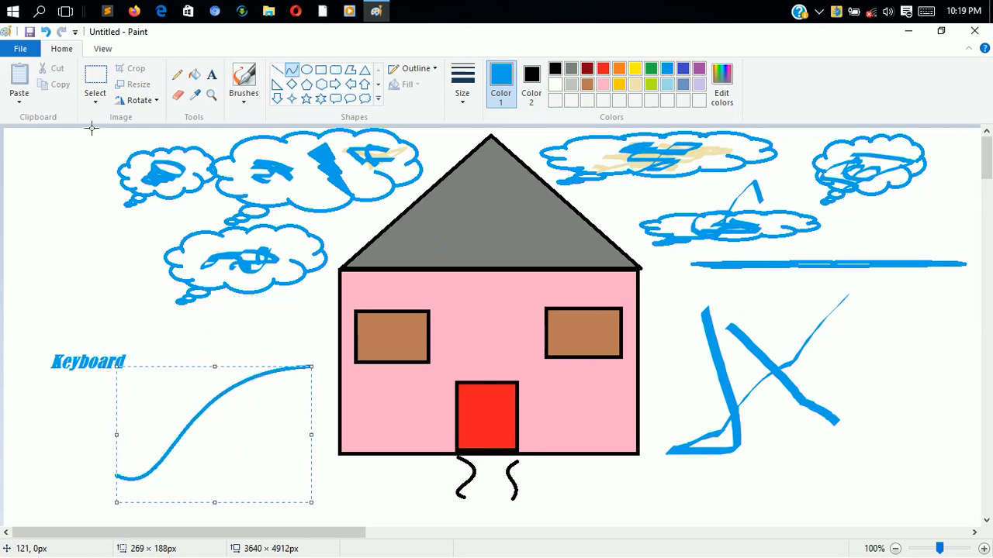
Draw an up arrow of about 313 × 183 px right of the house and a rounded rectangle of about 152 × 230 px above the Keyboard text
click(364, 83)
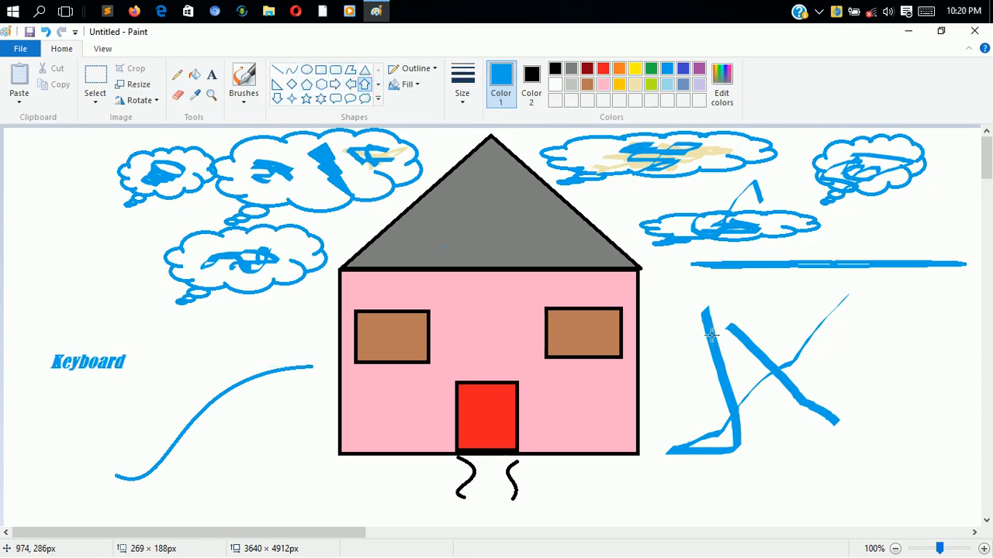
drag(694, 314, 921, 446)
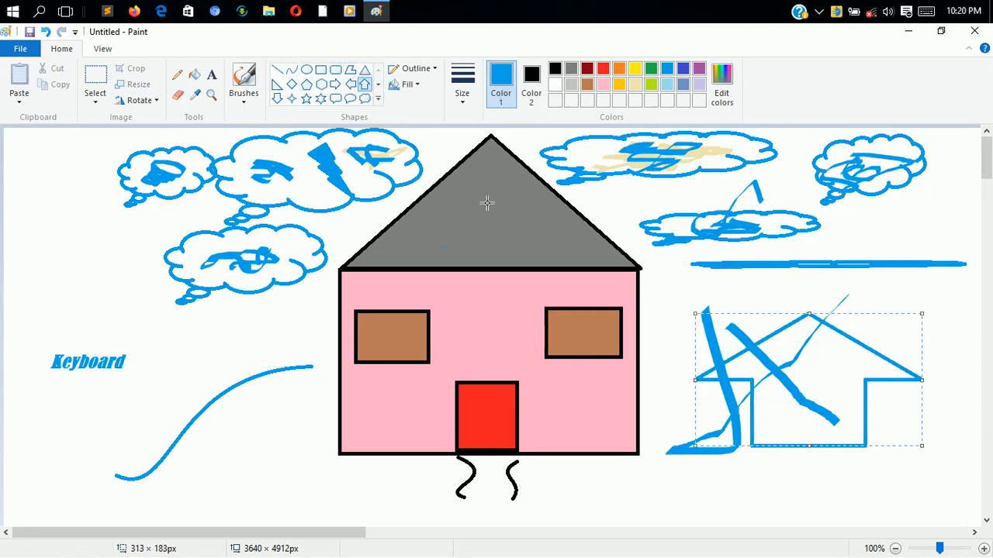
click(335, 70)
drag(51, 179, 162, 346)
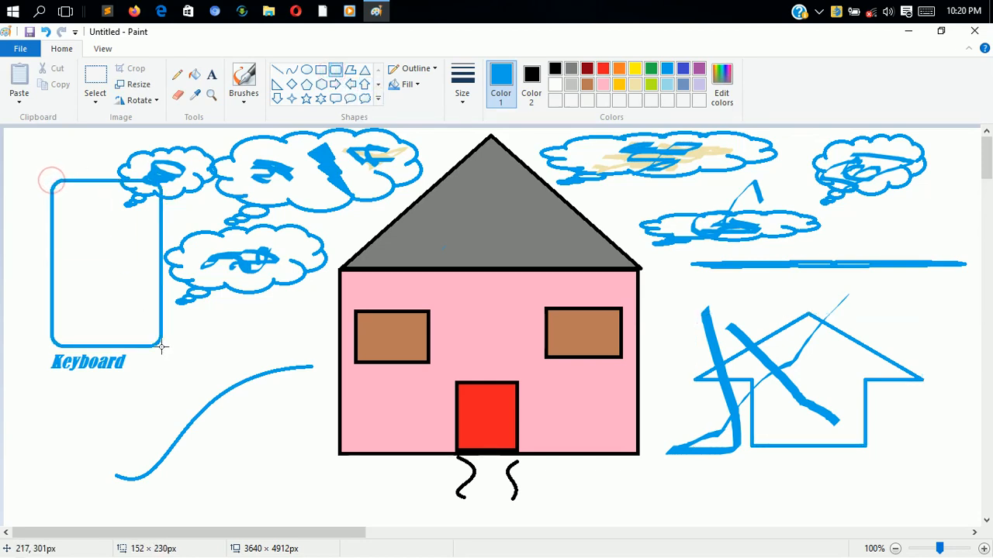
Draw a five-point star of about 159 × 164 px left of the house and move it further left over the curve
click(378, 88)
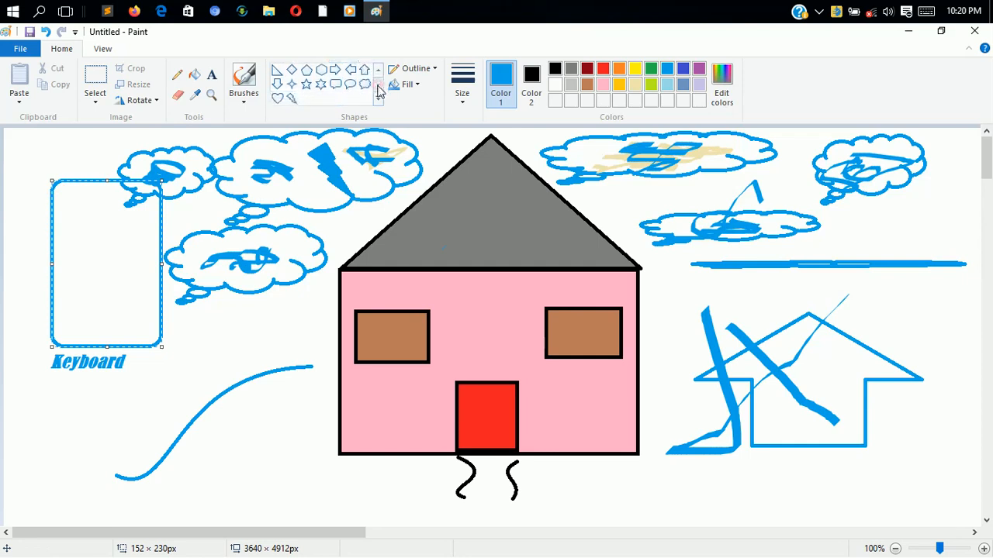
click(306, 84)
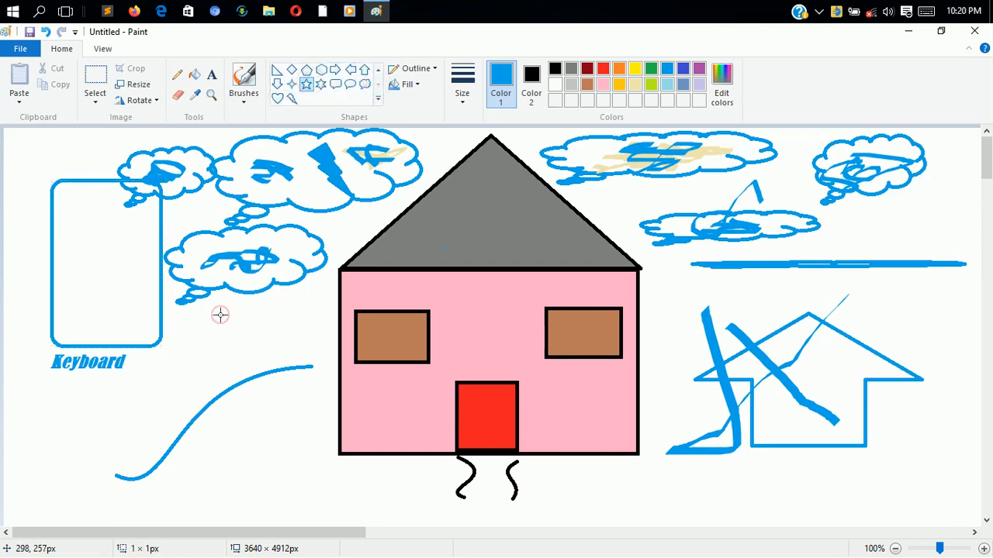
mouse_move(220, 315)
mouse_down()
mouse_move(279, 414)
mouse_move(335, 433)
mouse_up()
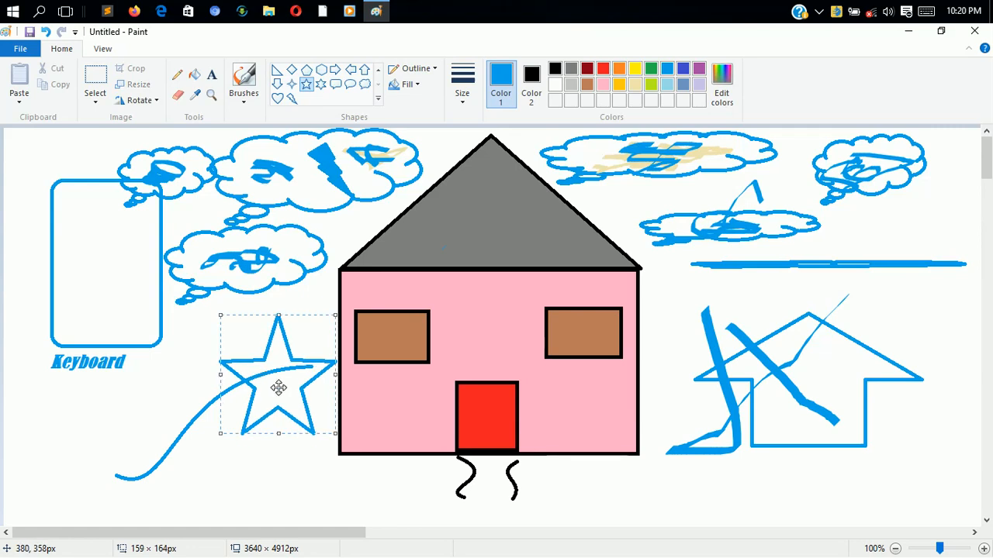
drag(278, 388, 201, 401)
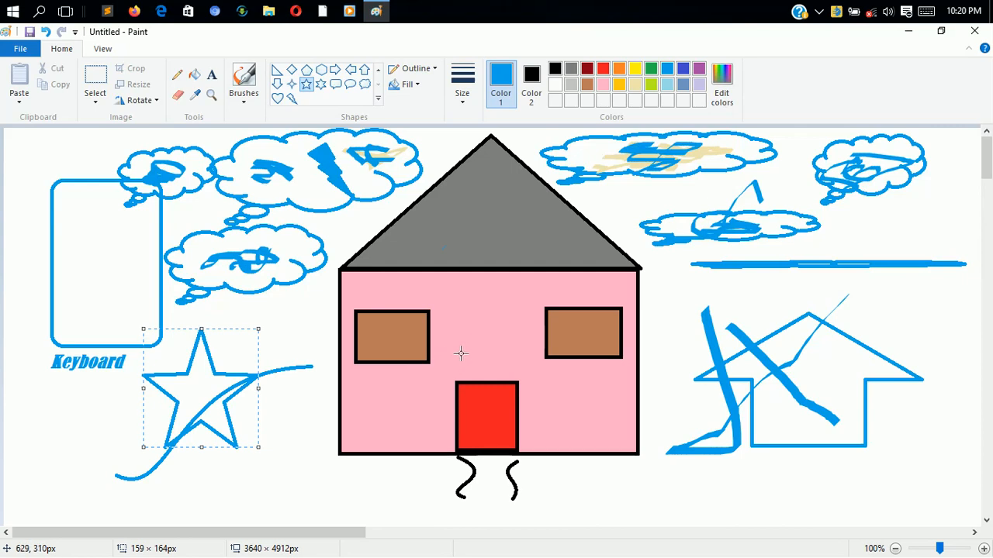
click(21, 49)
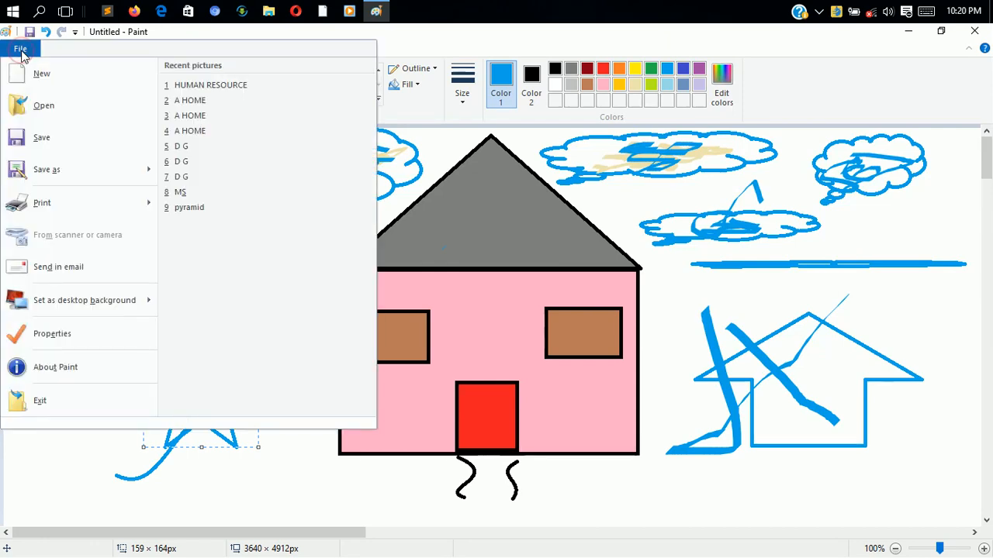
click(42, 139)
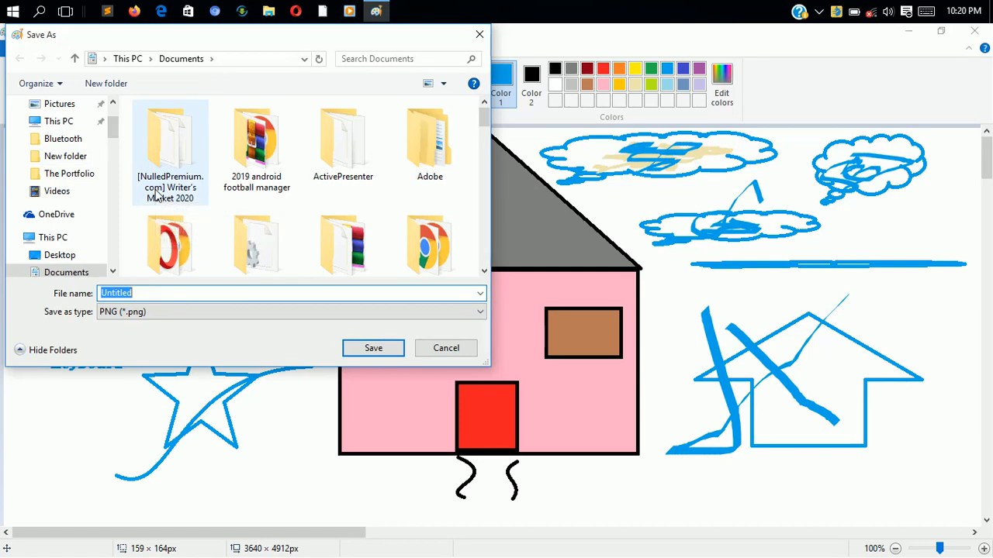
text(Test)
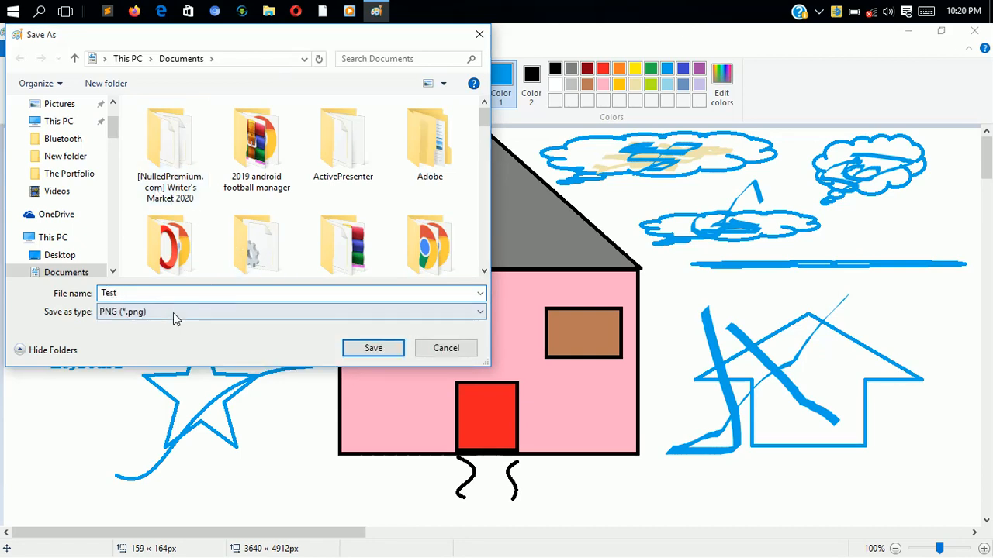
click(150, 311)
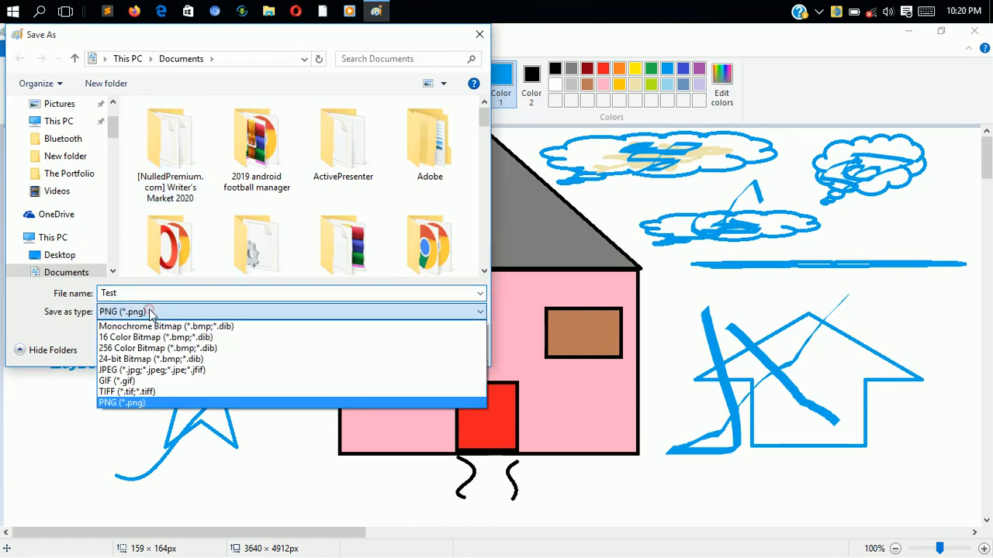
click(141, 371)
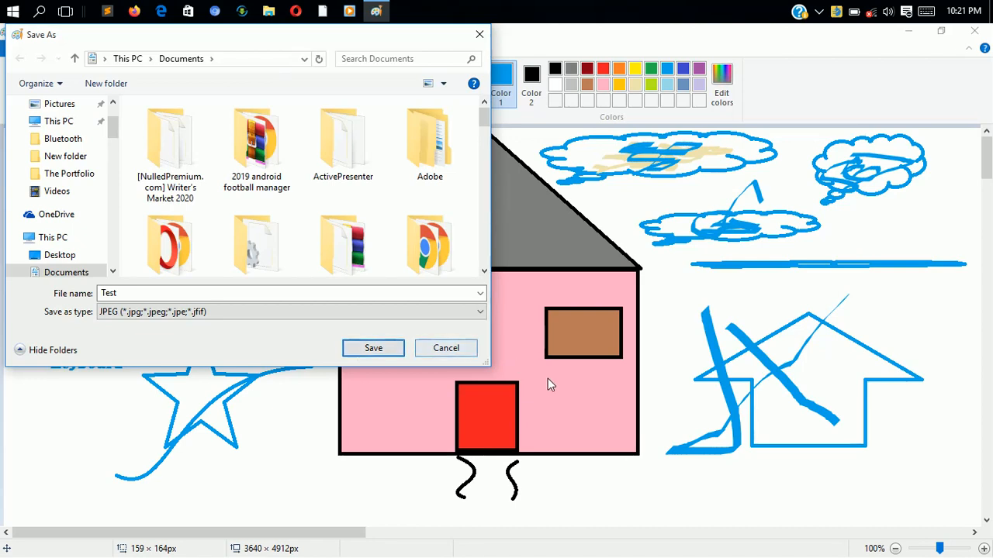
click(450, 351)
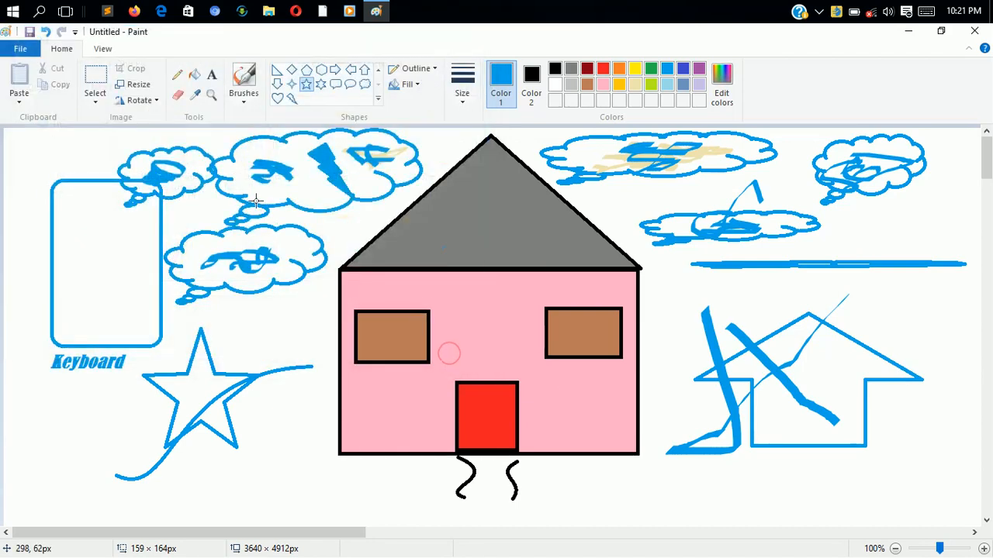
Open the HUMAN RESOURCE picture from the Documents folder without saving the untitled drawing
click(21, 48)
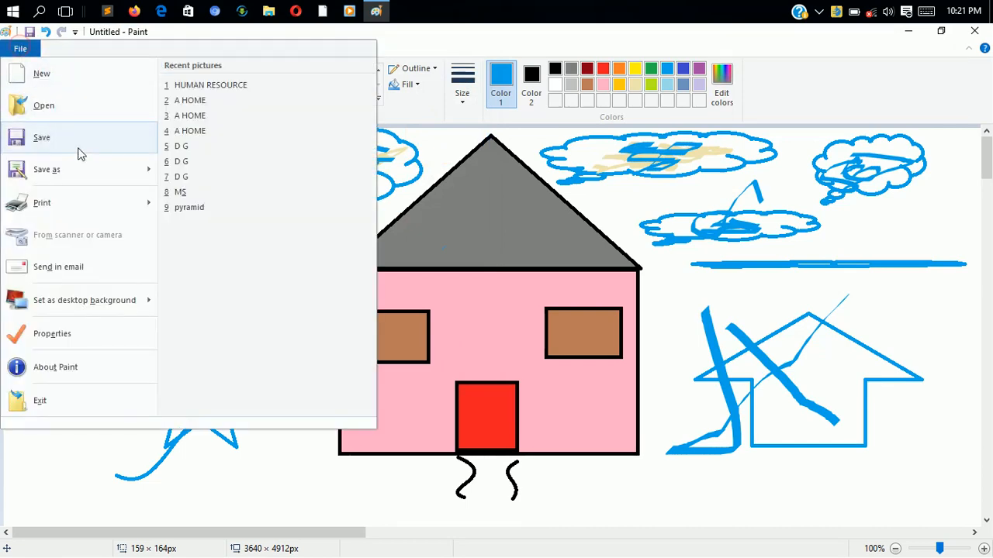
click(54, 111)
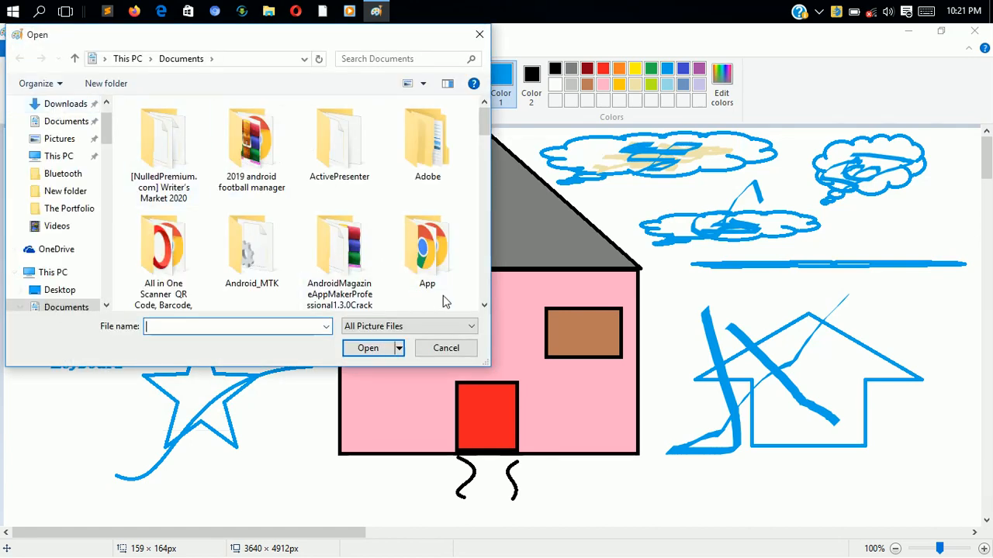
drag(484, 306, 485, 308)
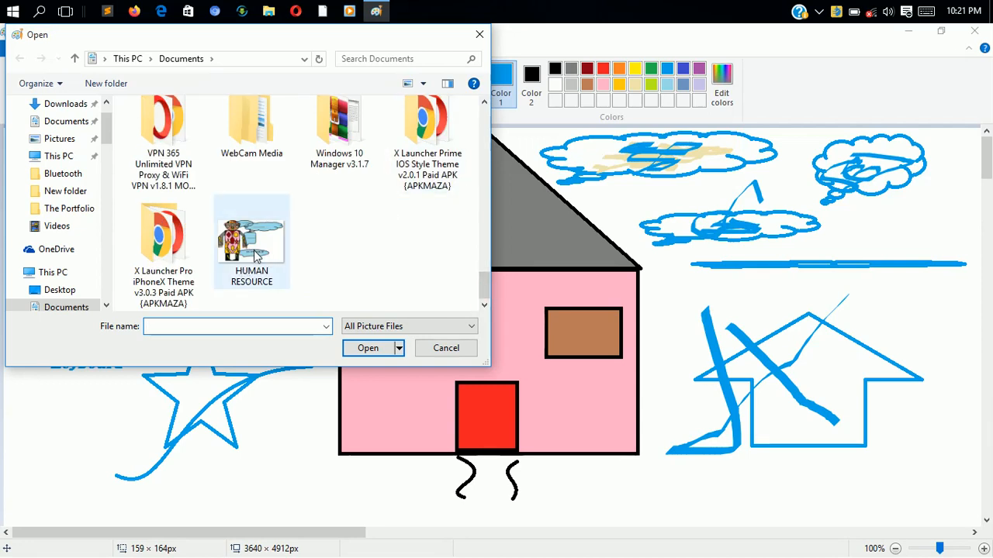
double_click(254, 256)
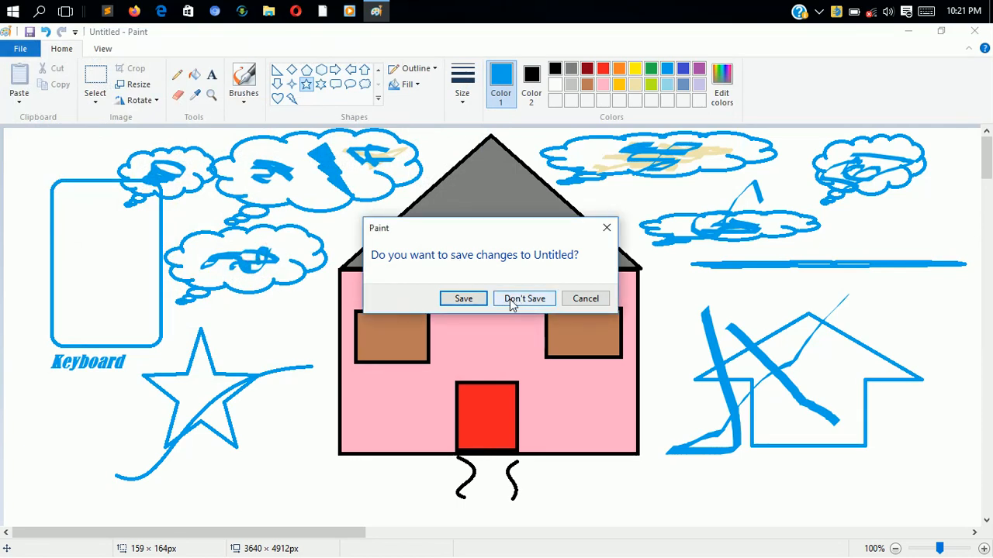
click(511, 303)
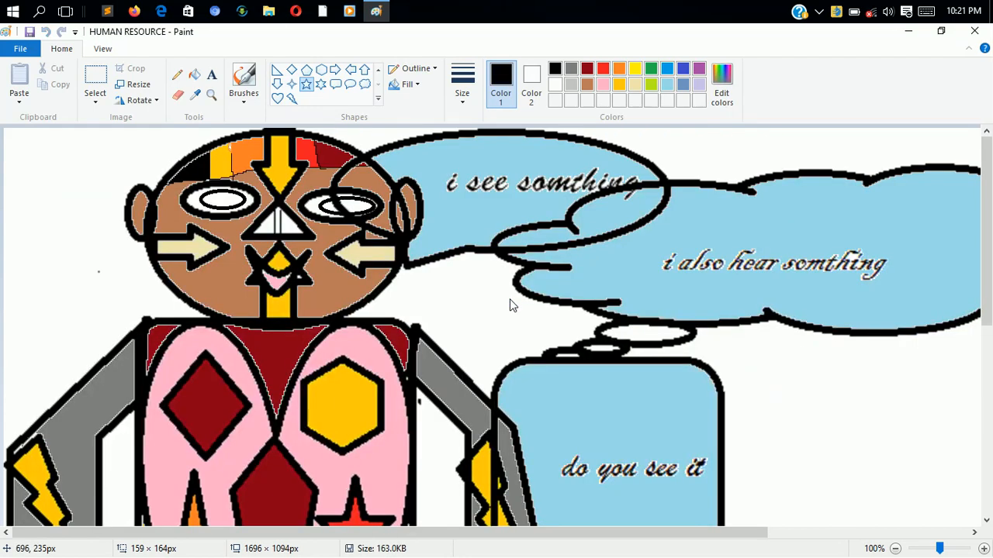
Open the A HOME picture from New folder inside Documents
click(18, 52)
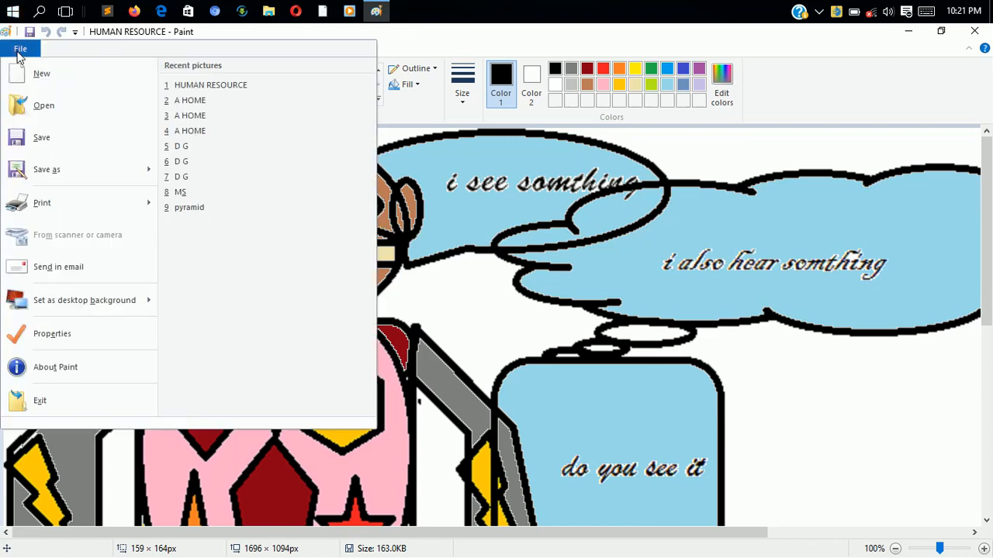
click(56, 116)
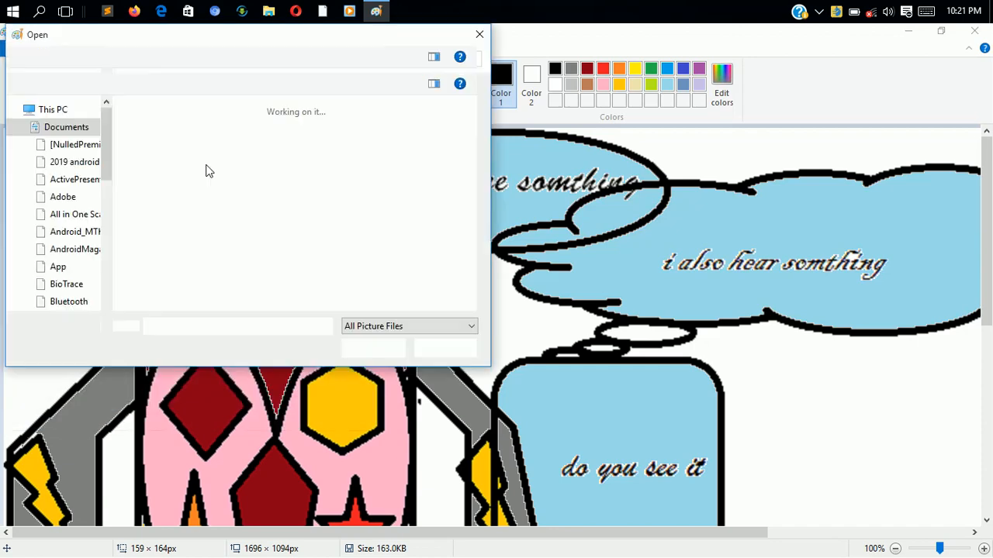
click(483, 306)
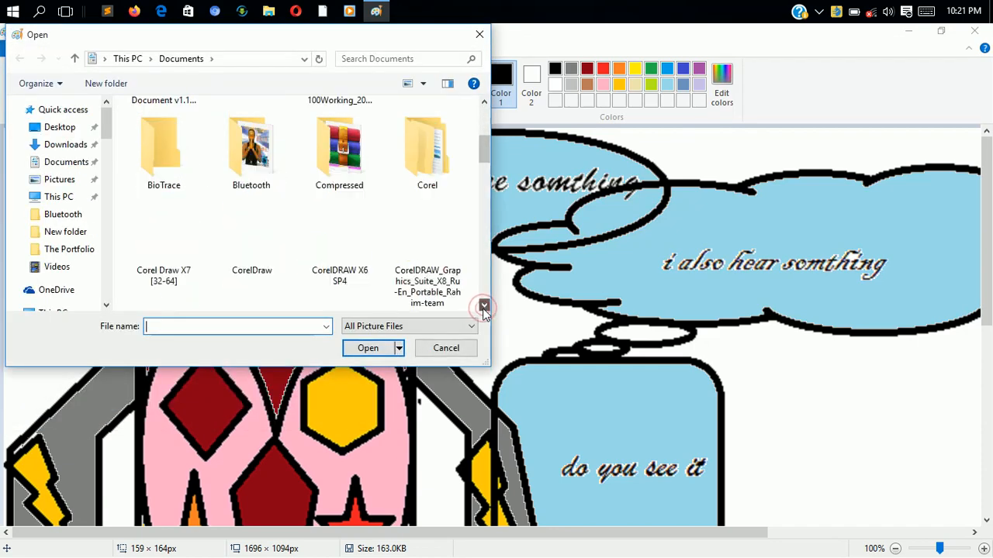
click(353, 254)
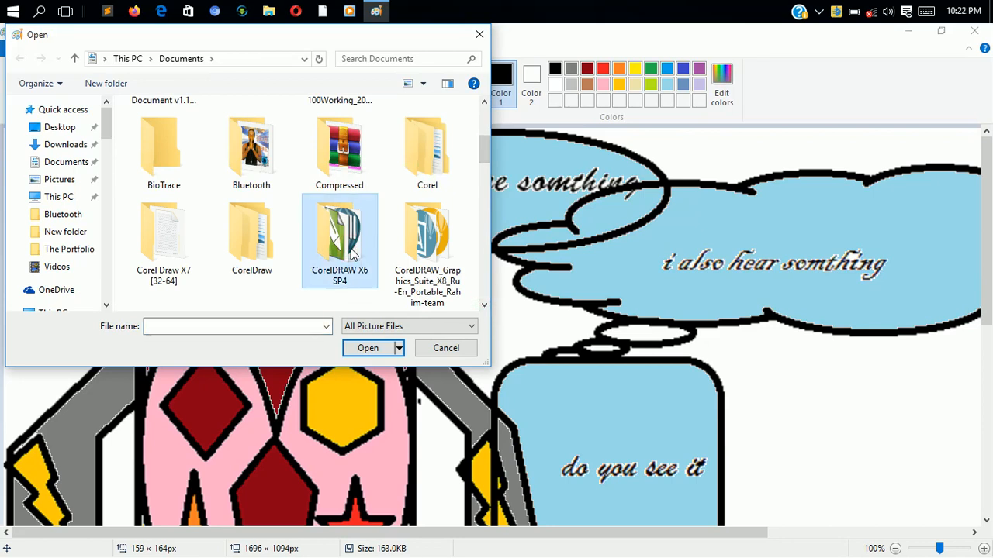
key(n)
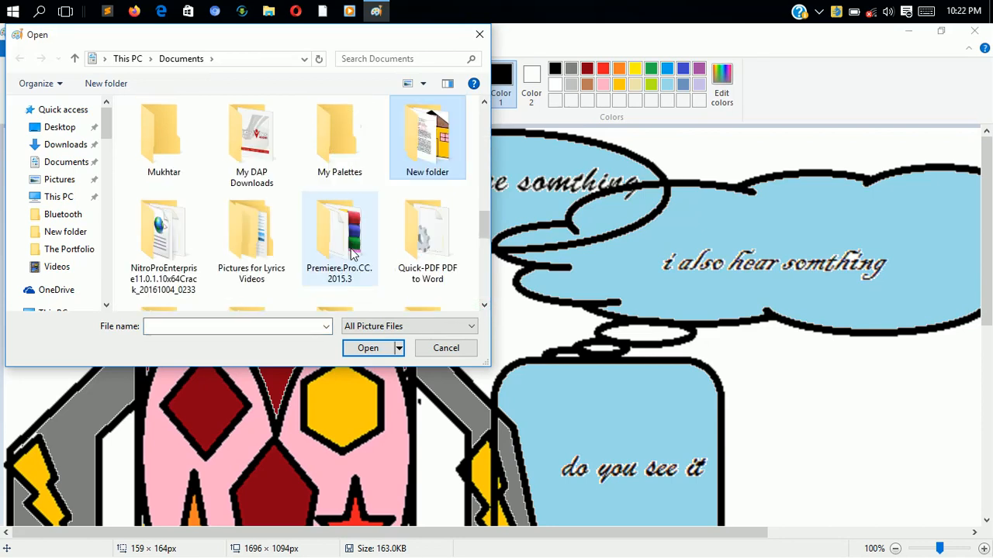
double_click(436, 159)
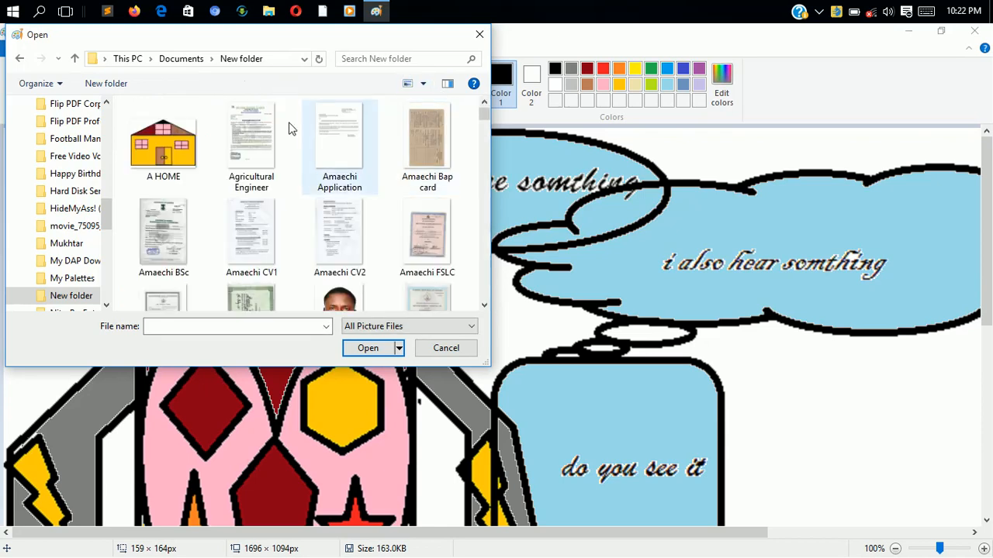
click(163, 142)
double_click(163, 142)
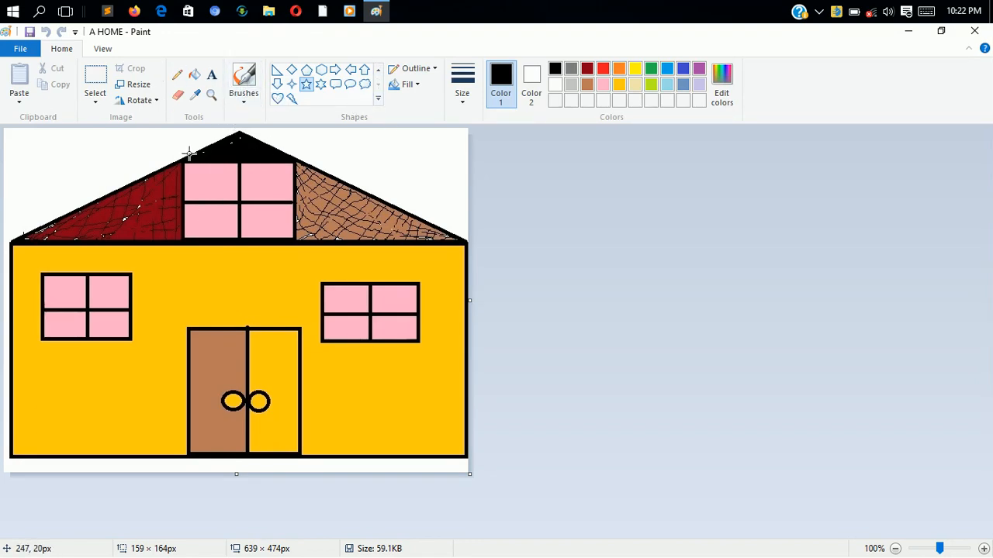
Resize the house picture to 50 percent horizontally and vertically
click(141, 91)
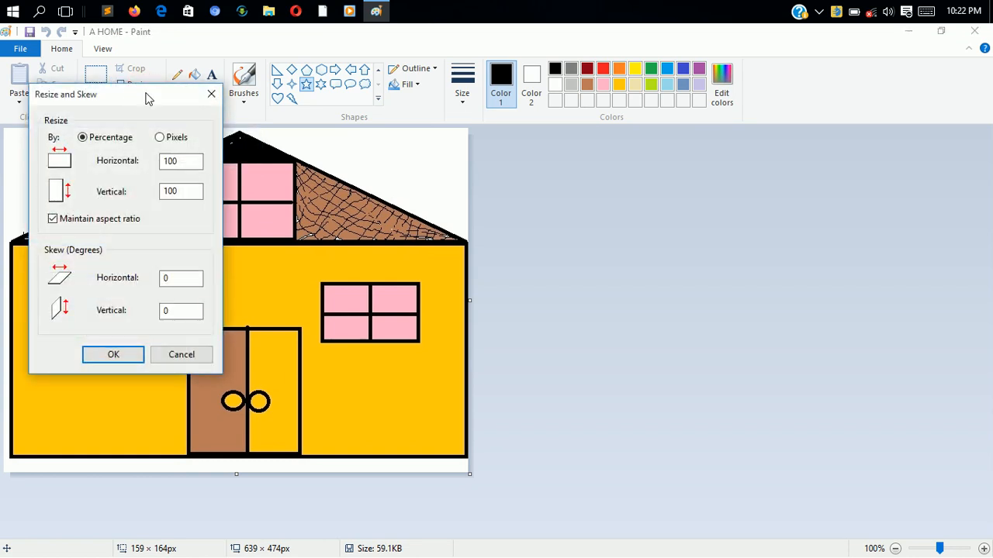
drag(147, 98, 631, 221)
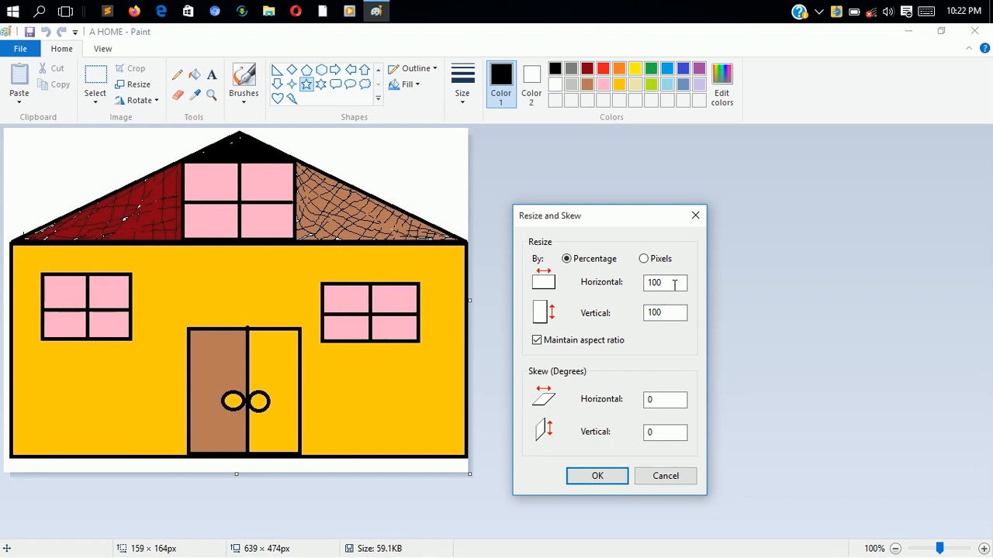
drag(674, 285, 618, 285)
text(50)
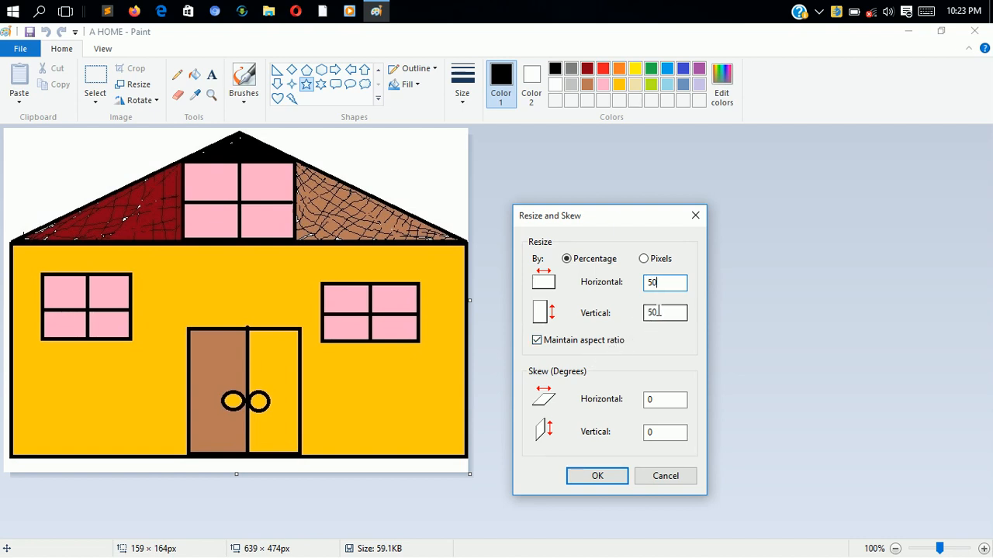
click(537, 342)
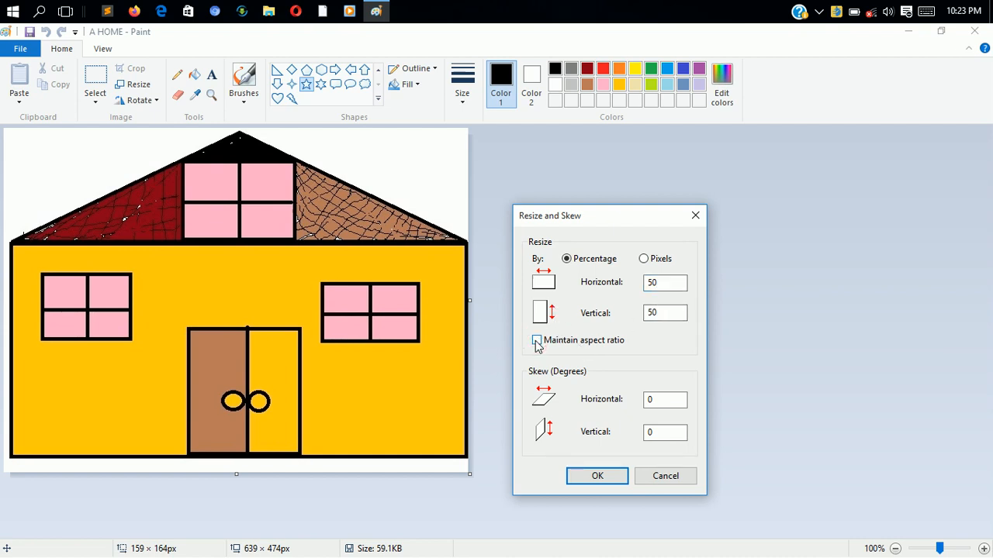
click(661, 283)
key(BackSpace)
click(566, 343)
click(598, 476)
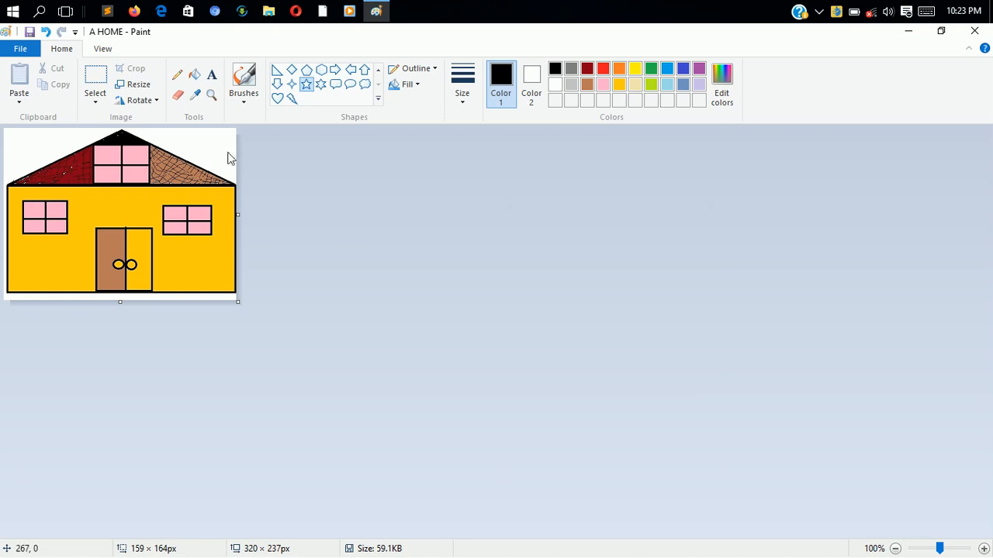
Skew the resized house picture both horizontally and vertically
click(135, 84)
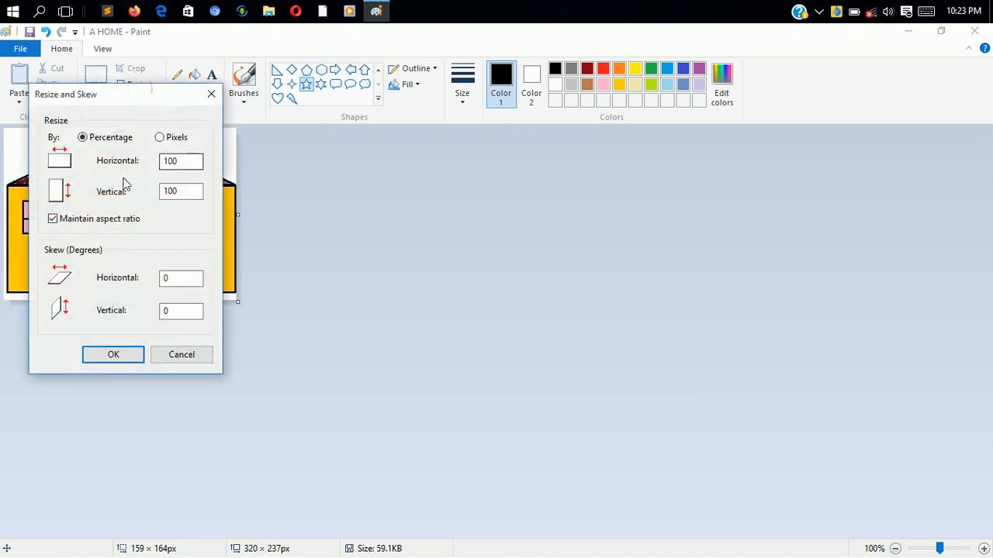
drag(132, 96, 414, 147)
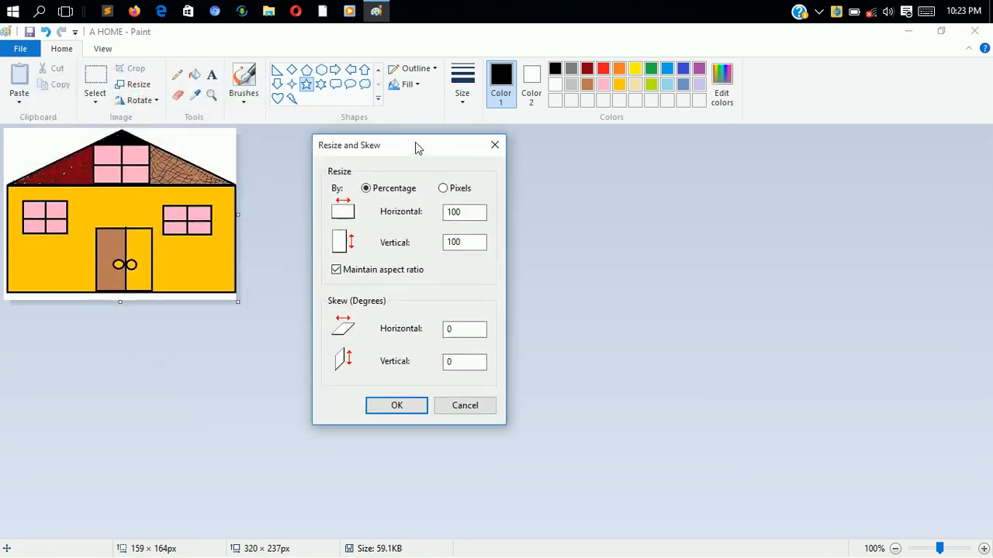
drag(476, 330, 419, 332)
text(1)
click(394, 407)
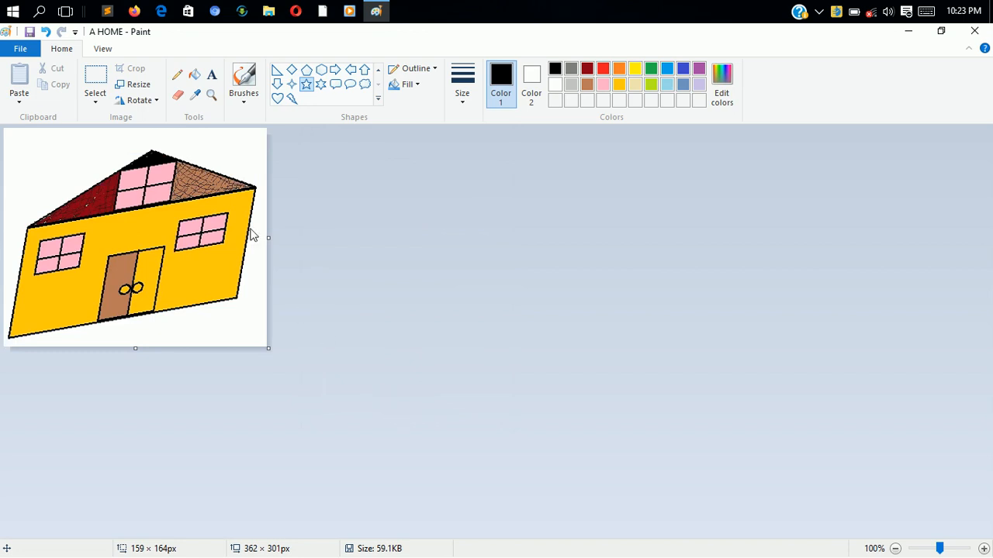
Rotate the skewed house picture left 90° and rotate it by another 180°
click(155, 101)
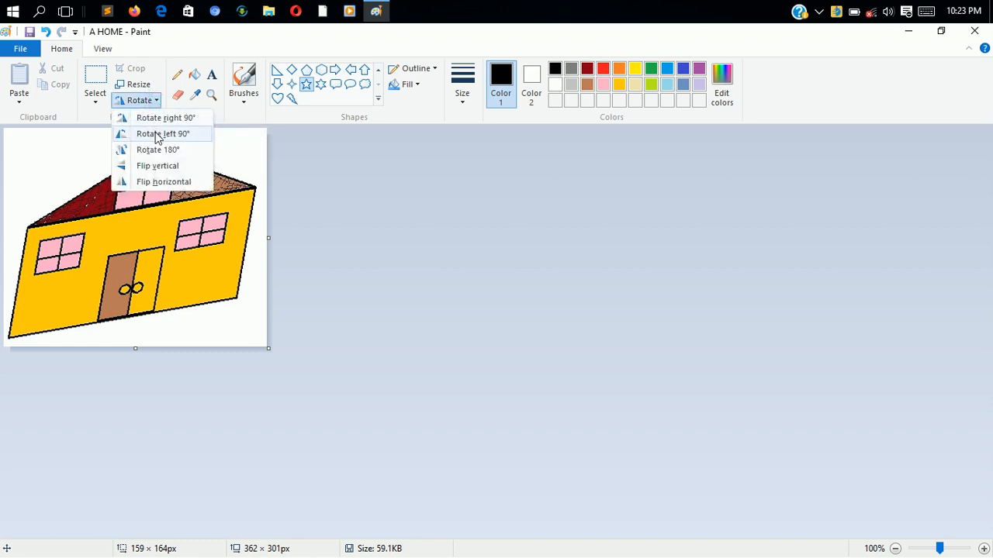
click(158, 134)
click(143, 100)
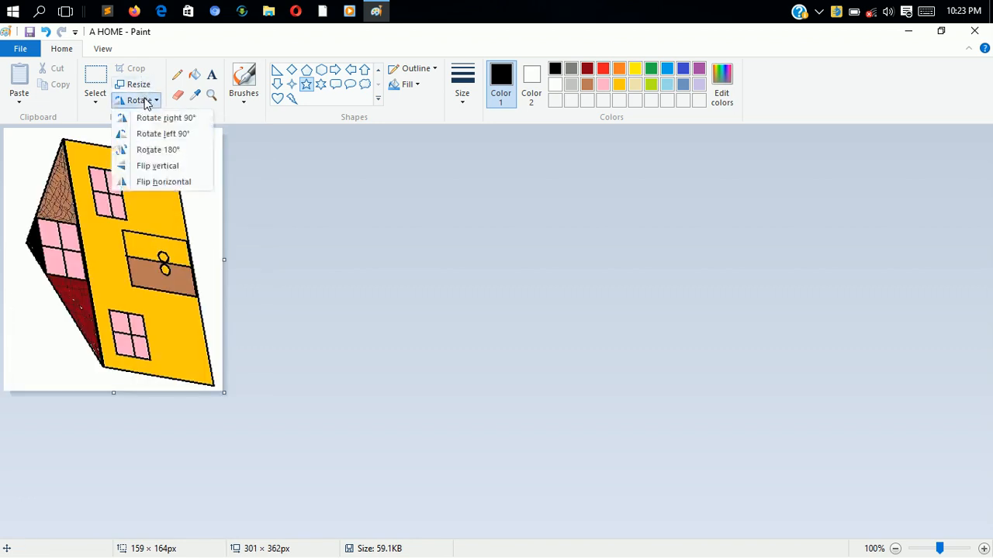
click(144, 150)
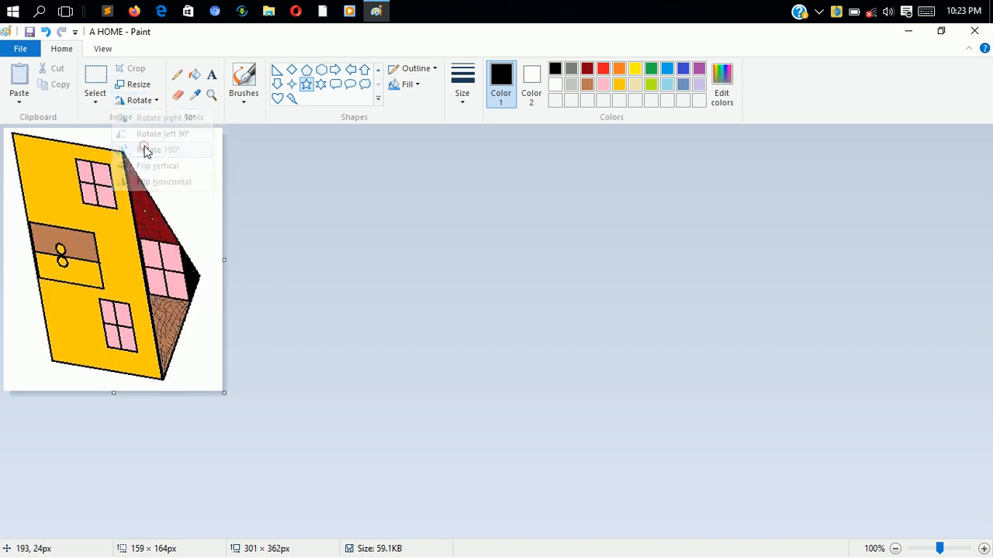
Flip the rotated house picture horizontally and flip it vertically
click(152, 103)
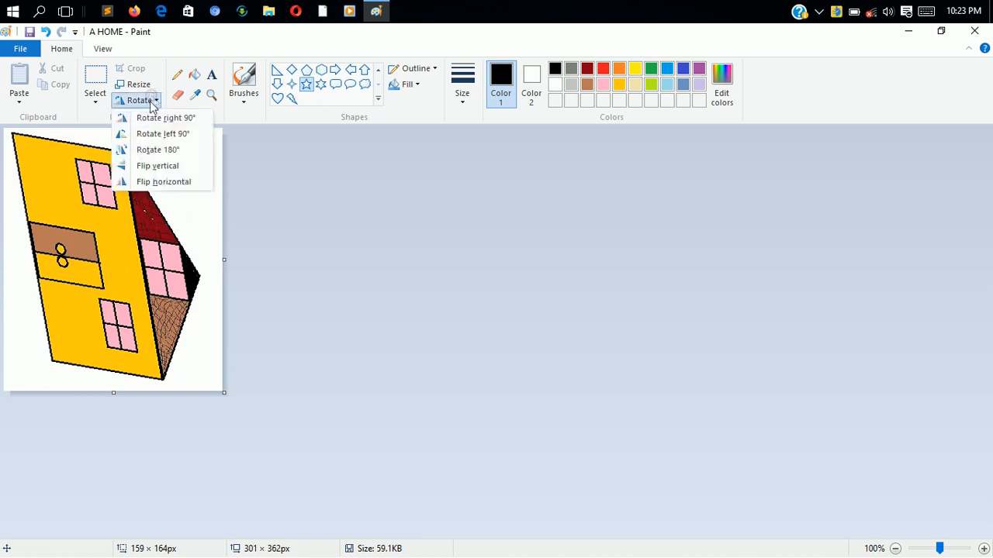
click(148, 182)
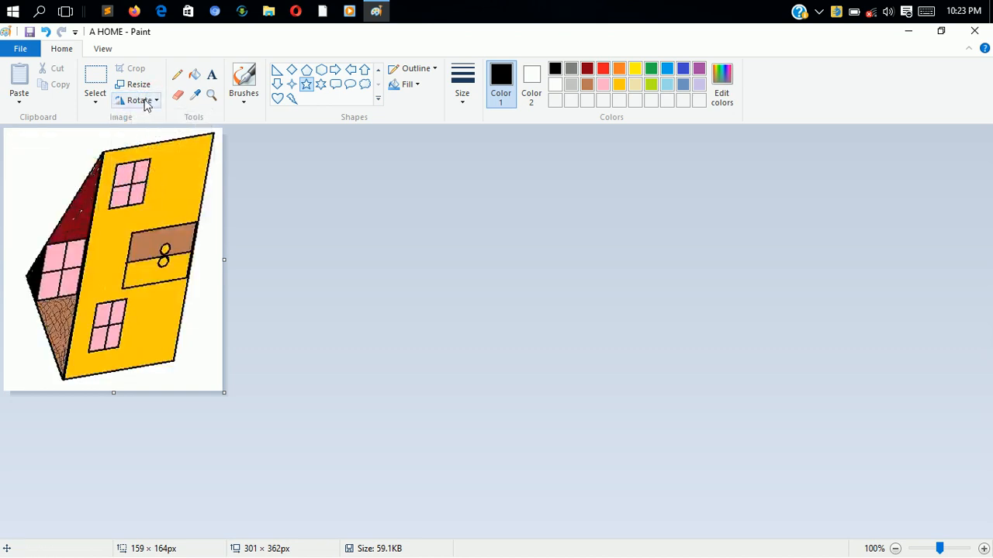
click(144, 101)
click(157, 166)
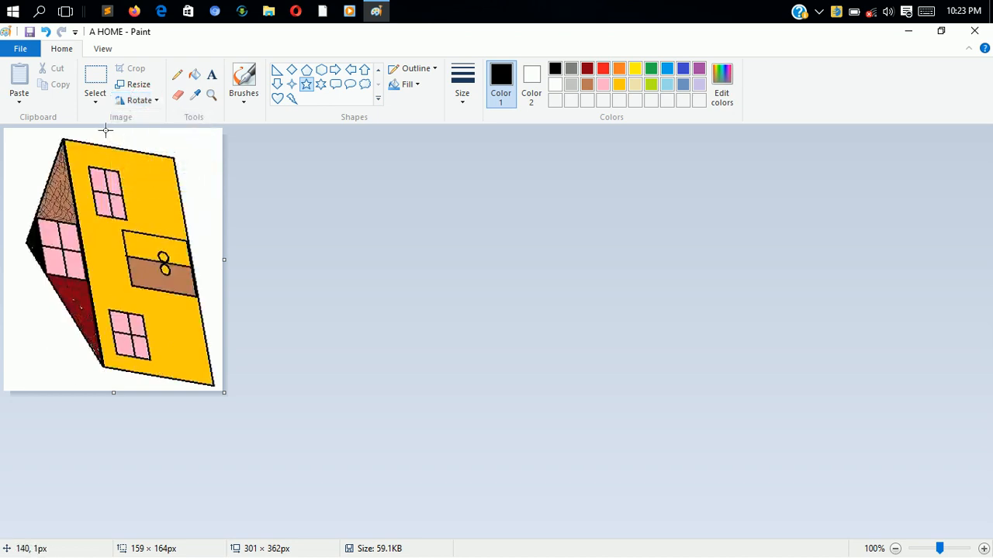
click(96, 103)
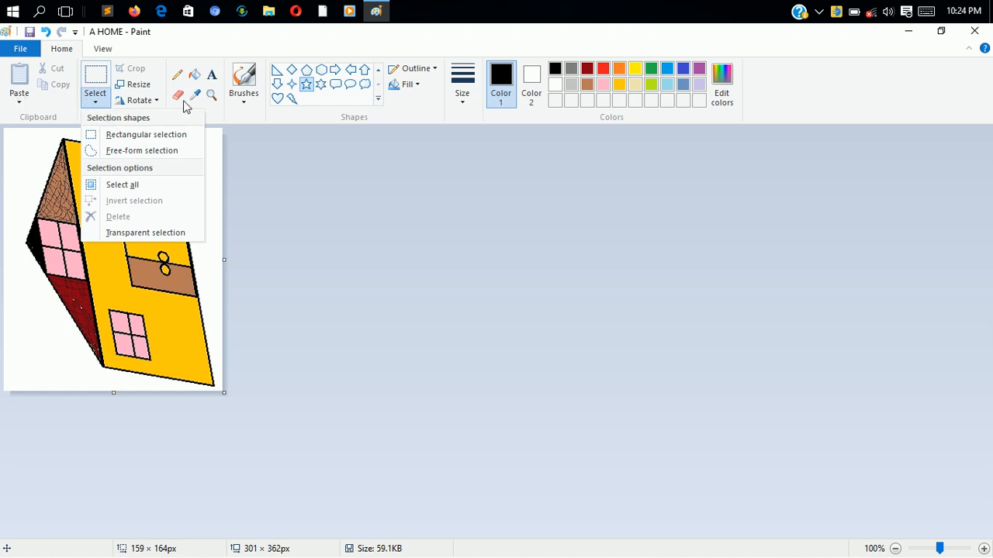
click(423, 115)
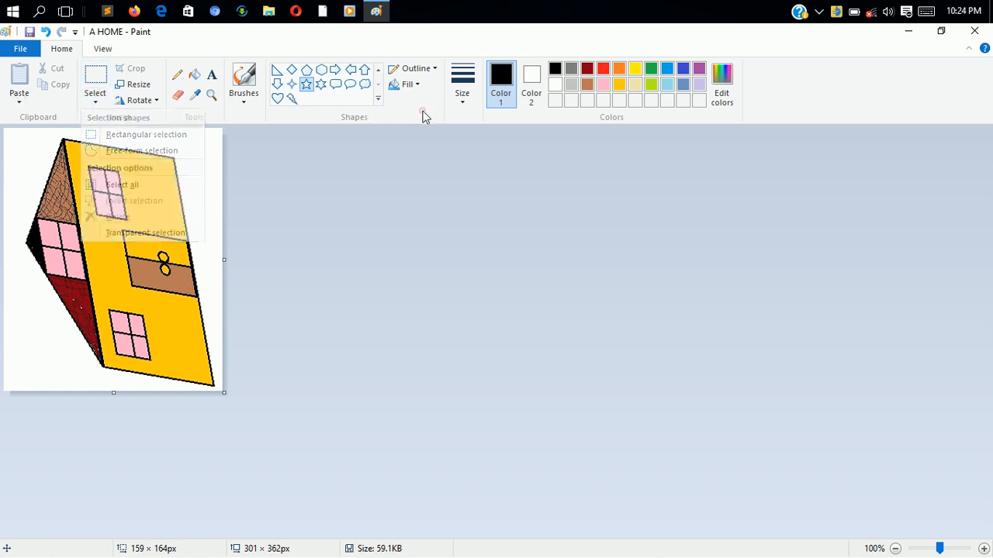
Draw a narrow black five-point star of about 16 × 72 px with Marker fill in the blank area at the picture's upper right
click(415, 85)
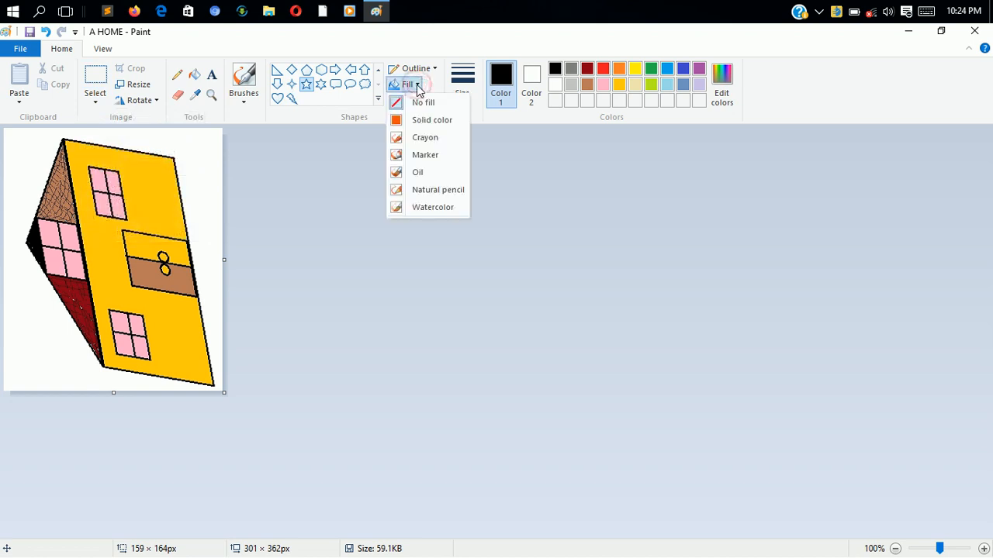
click(424, 156)
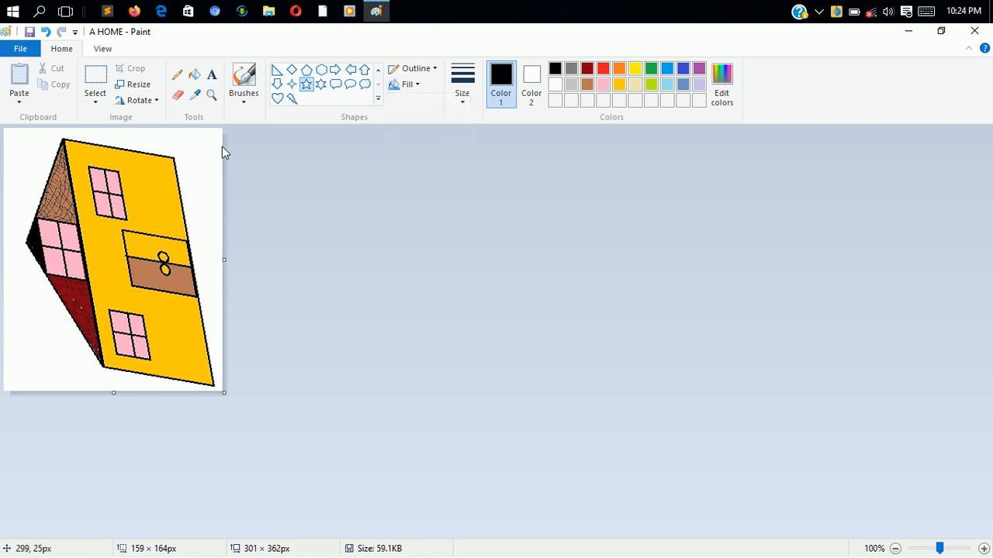
drag(198, 144, 204, 199)
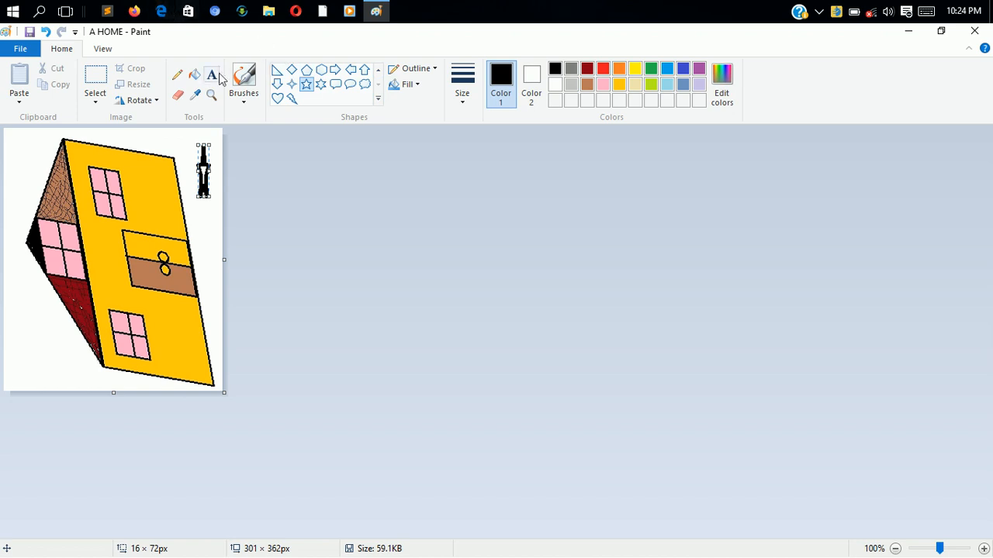
Exit the program without saving the changes to A HOME.jpg
click(21, 50)
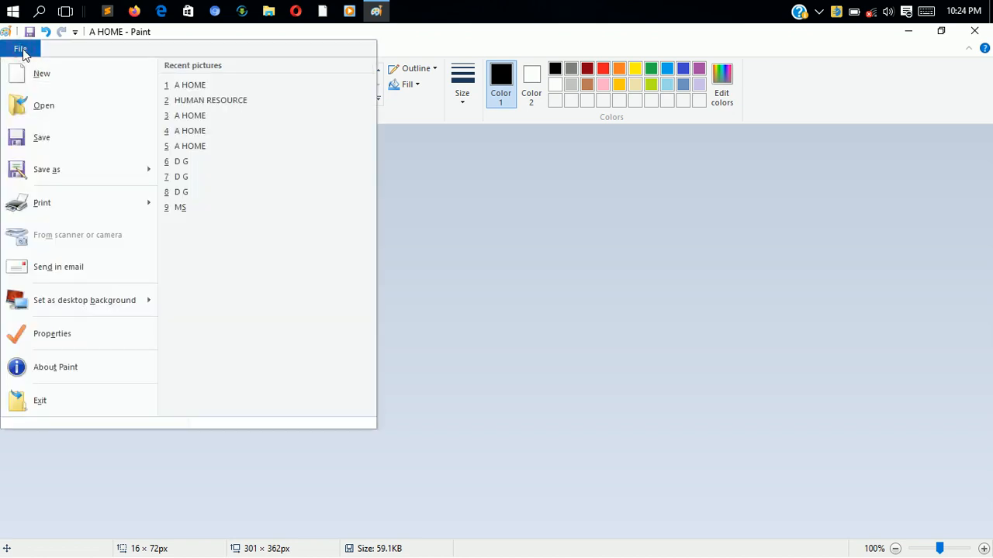
click(40, 404)
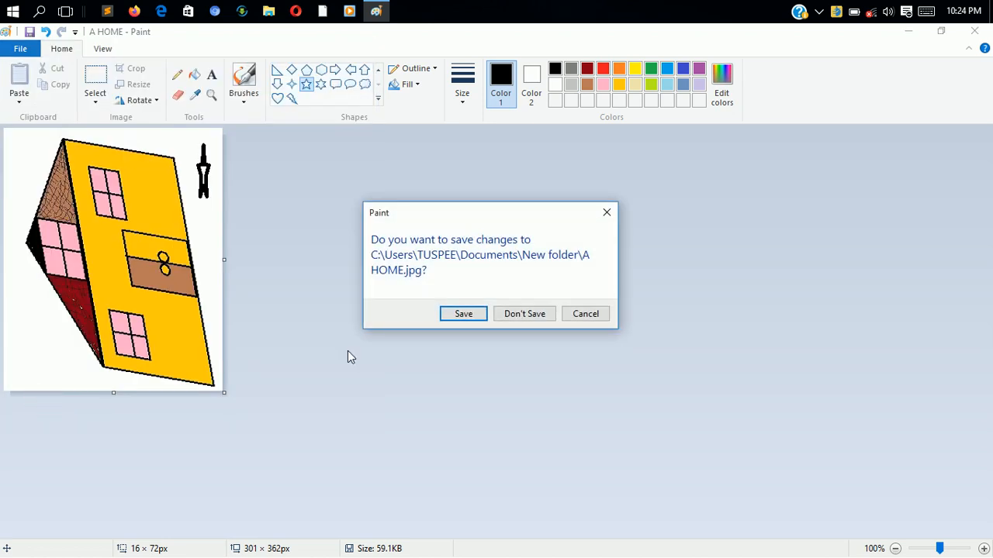
click(518, 314)
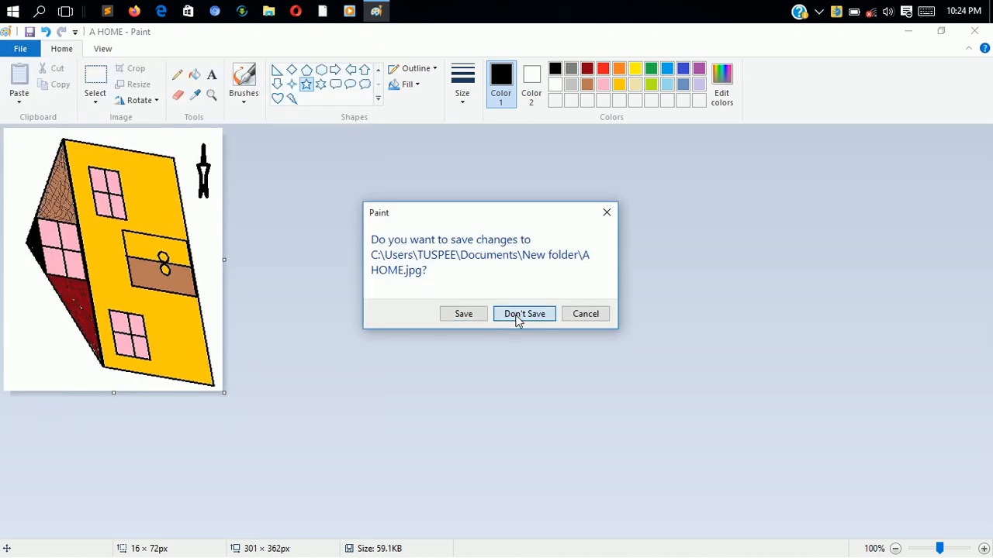